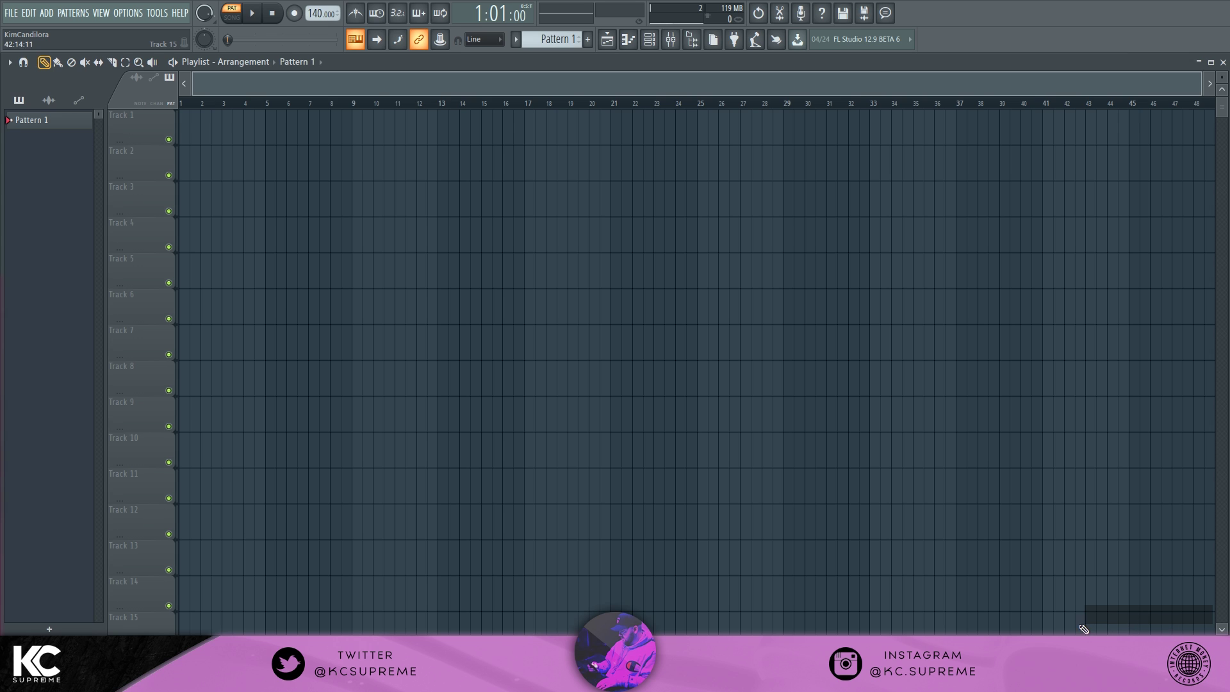
- Open the Sampler channel's piano roll from the channel rack
{"action": "left_click", "coordinate": [649, 39]}
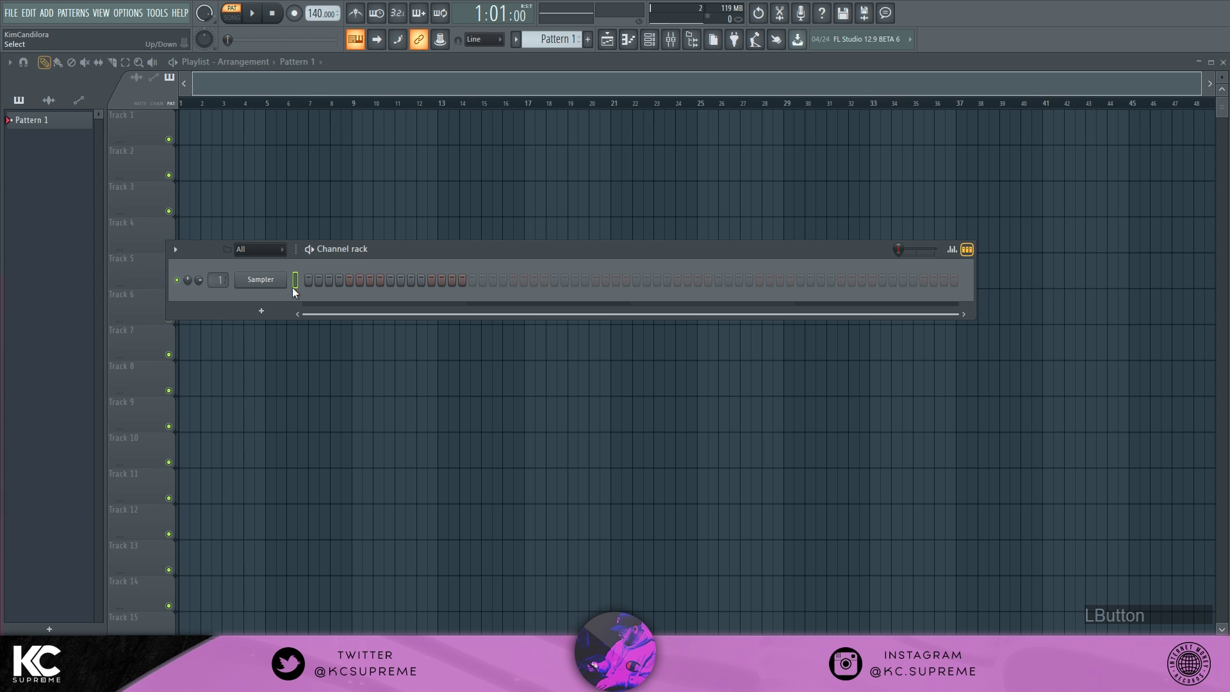
{"action": "right_click", "coordinate": [261, 283]}
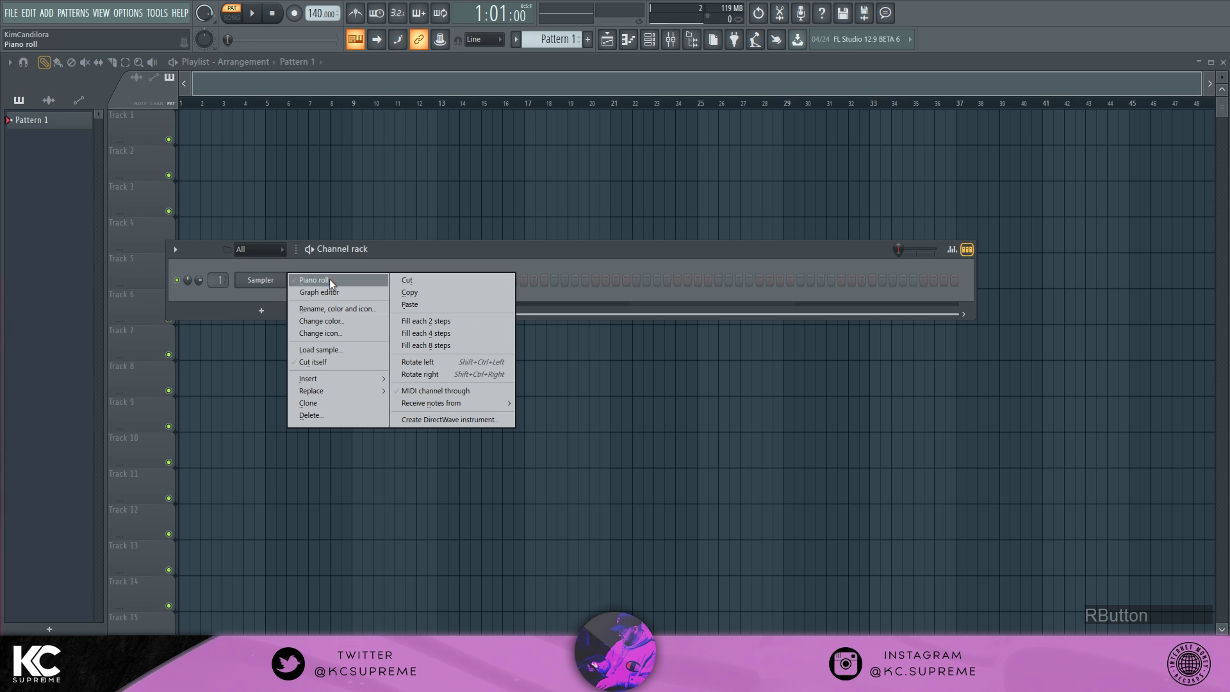
{"action": "left_click", "coordinate": [421, 257]}
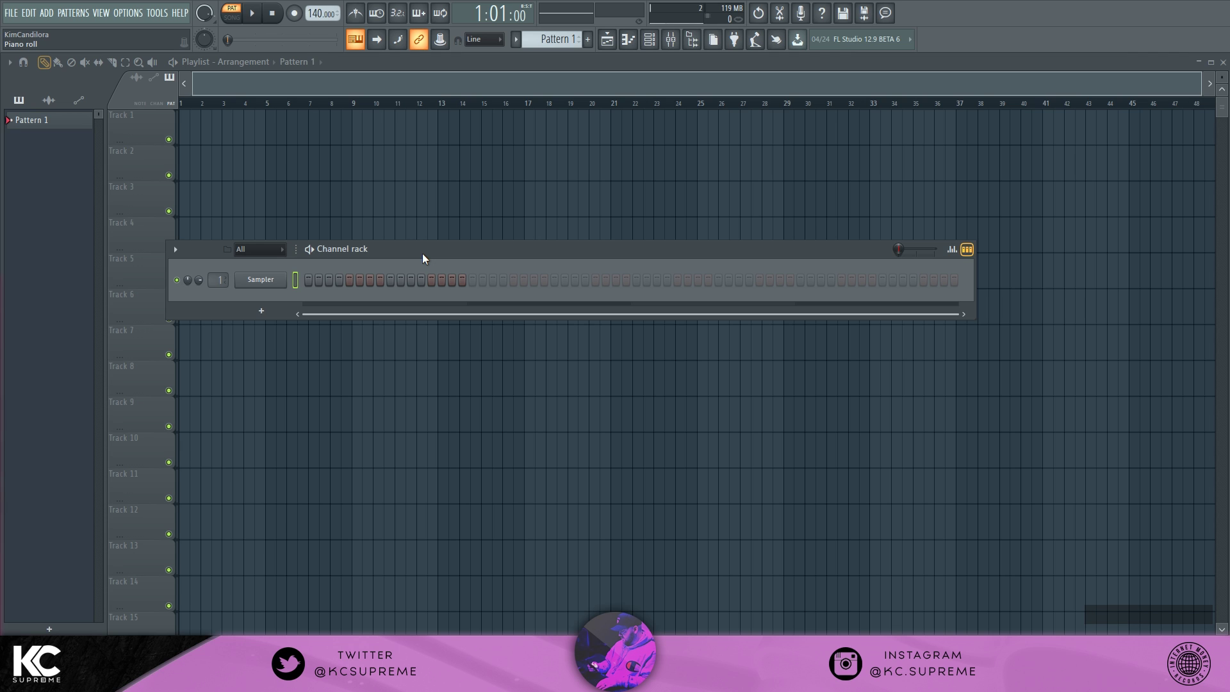
{"action": "right_click", "coordinate": [287, 283]}
{"action": "left_click", "coordinate": [337, 282]}
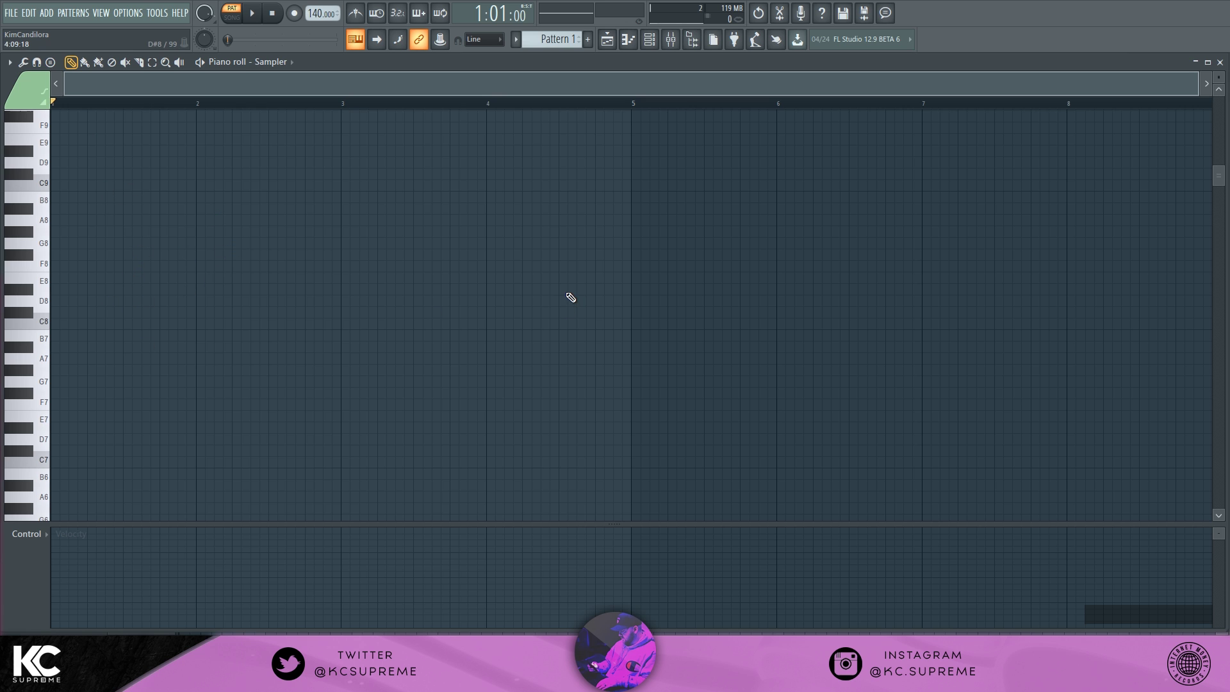
- Add a DUNE 2 synth channel to the channel rack
{"action": "left_click", "coordinate": [648, 39]}
{"action": "right_click", "coordinate": [267, 312]}
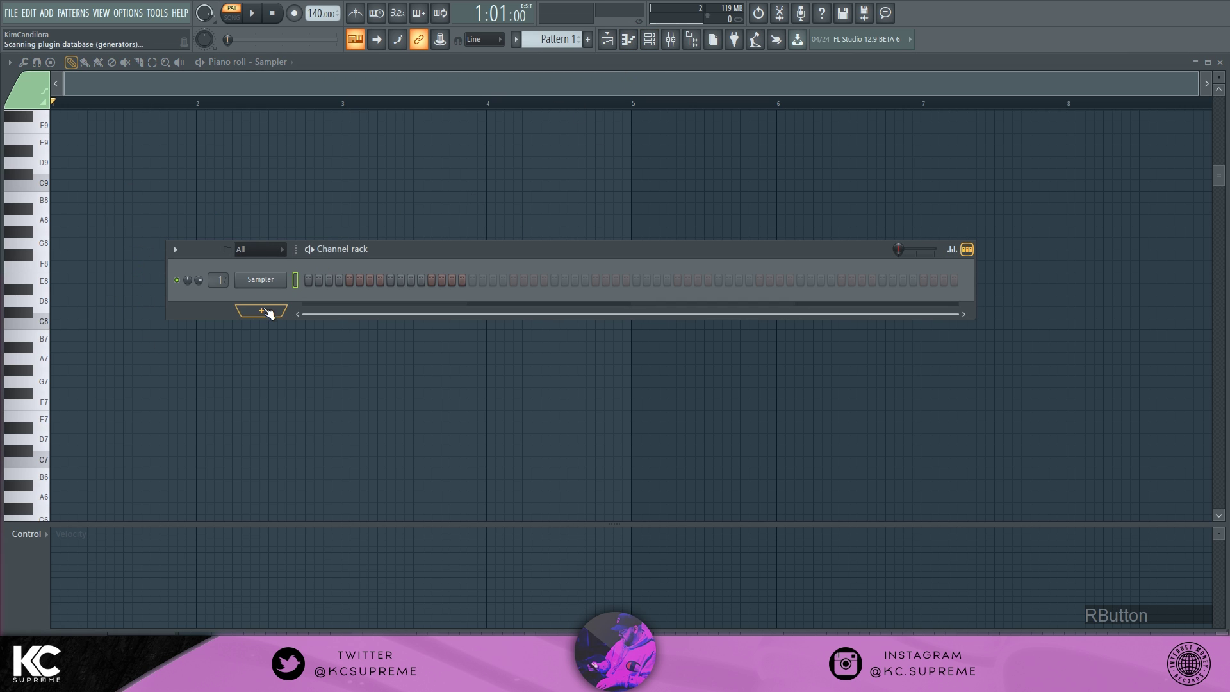
{"action": "key", "text": "Escape"}
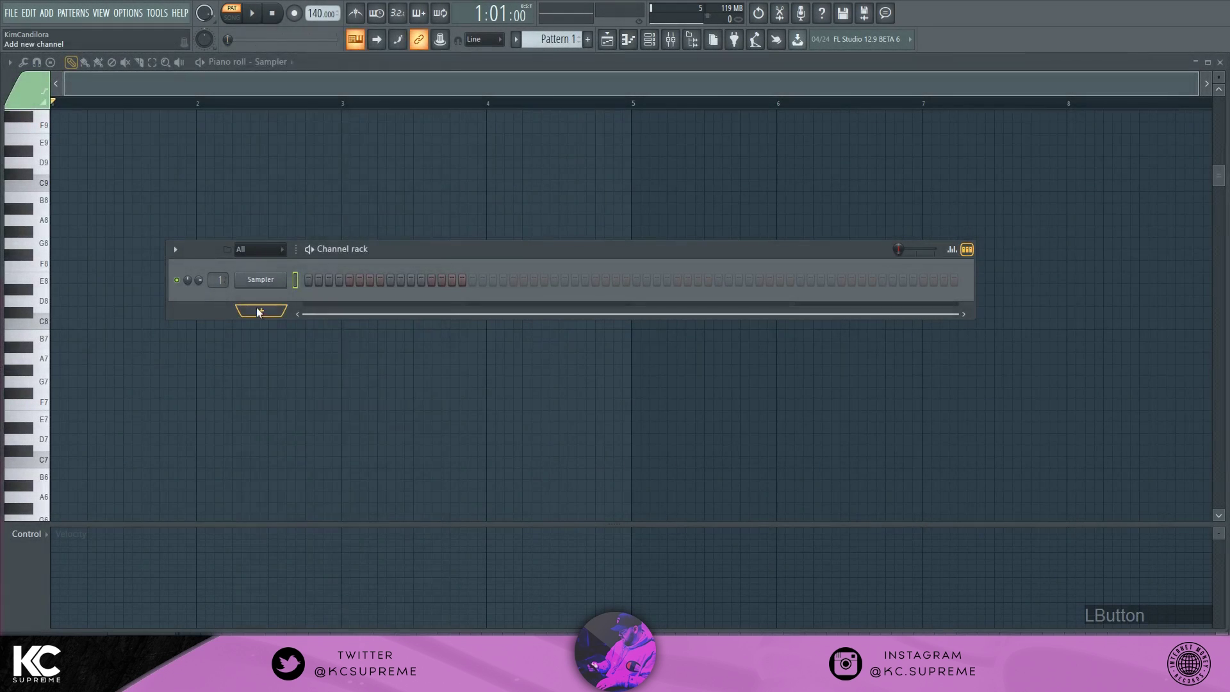
{"action": "left_click", "coordinate": [259, 312]}
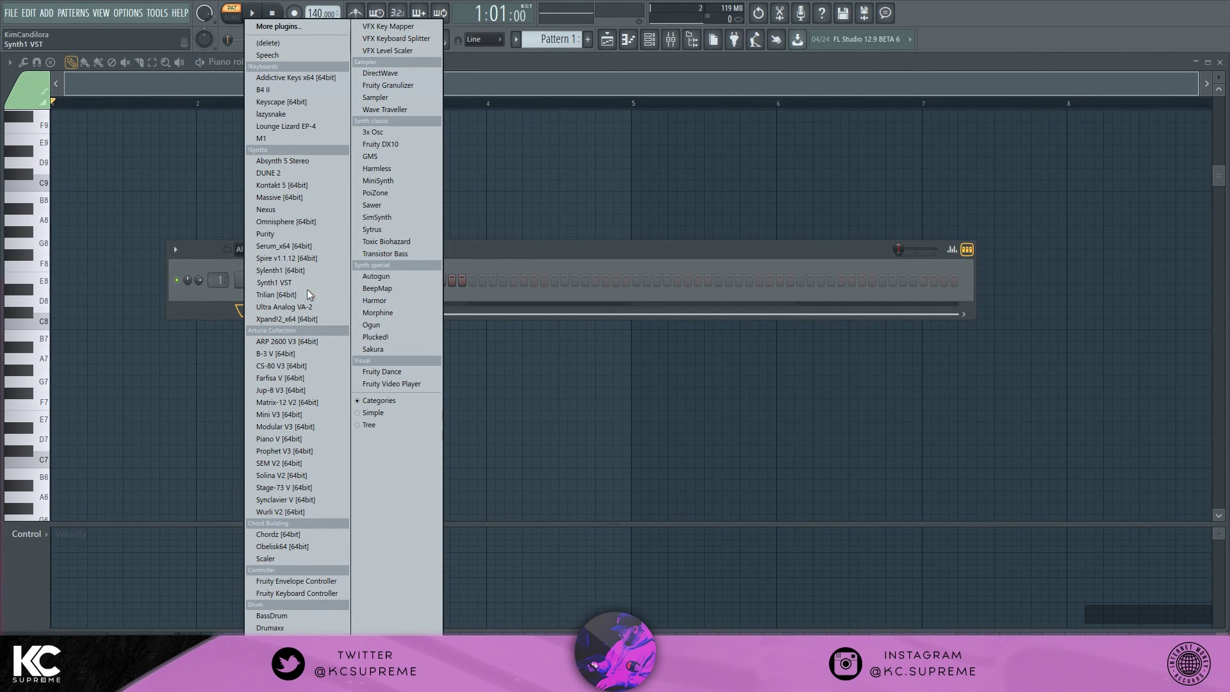
{"action": "left_click", "coordinate": [301, 174]}
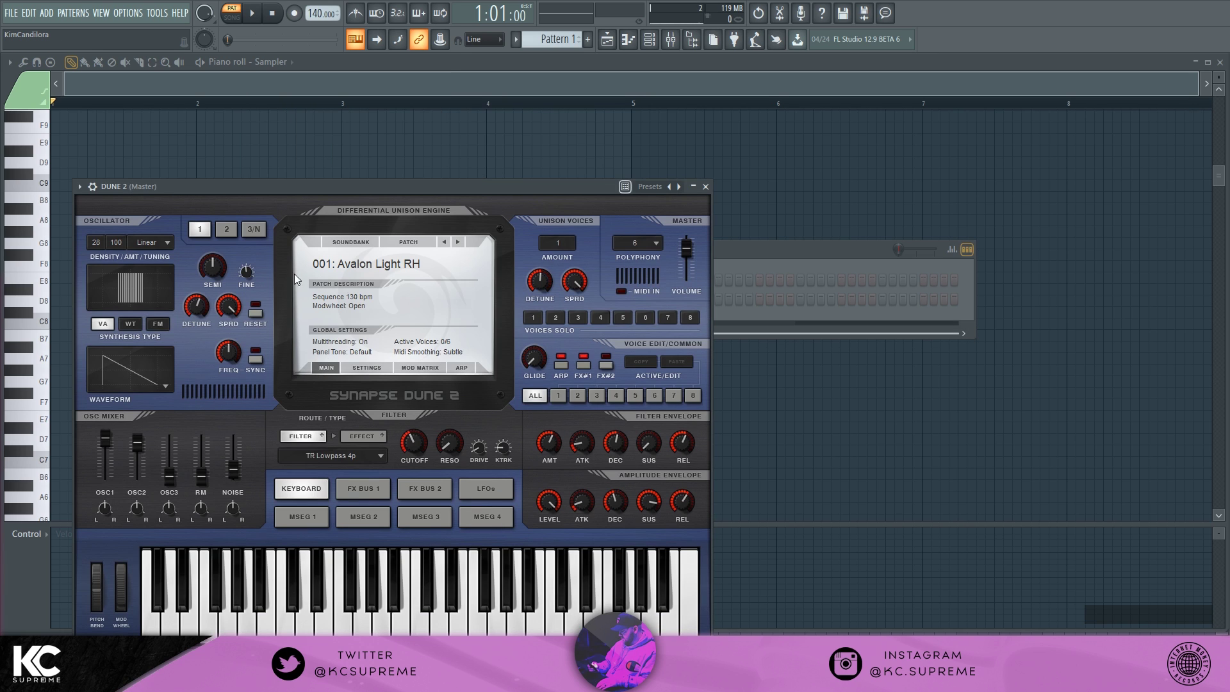
- Load another soundbank in DUNE 2 and choose the patch "043: PLUCK - BELL"
{"action": "left_click", "coordinate": [367, 244]}
{"action": "left_click", "coordinate": [374, 284]}
{"action": "left_click", "coordinate": [375, 278]}
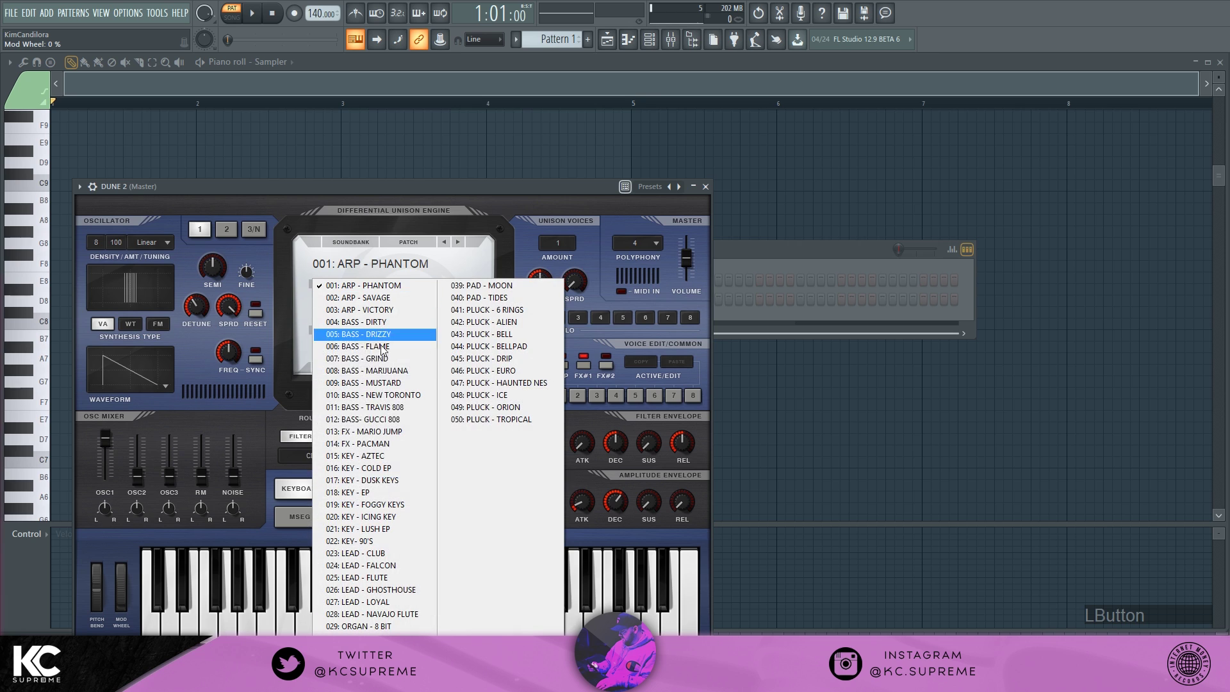
{"action": "left_click", "coordinate": [499, 336]}
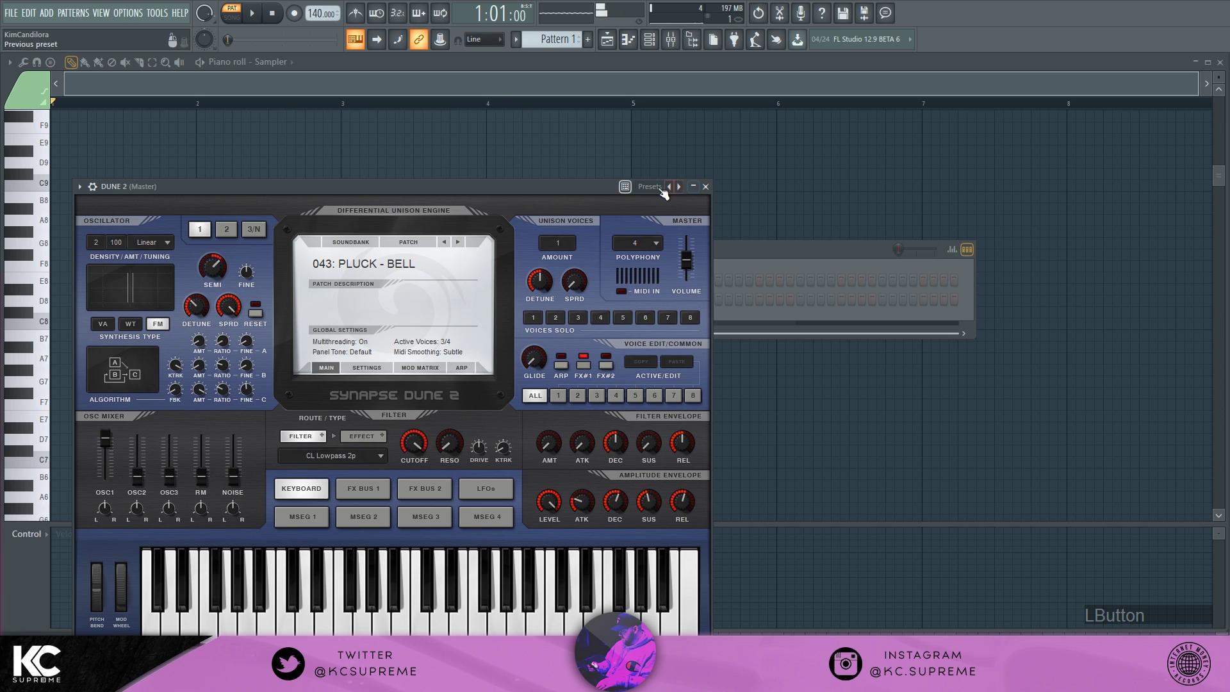
- Close the DUNE 2 plugin window and open the DUNE 2 channel's piano roll
{"action": "left_click", "coordinate": [705, 187]}
{"action": "right_click", "coordinate": [297, 302]}
{"action": "left_click", "coordinate": [305, 299]}
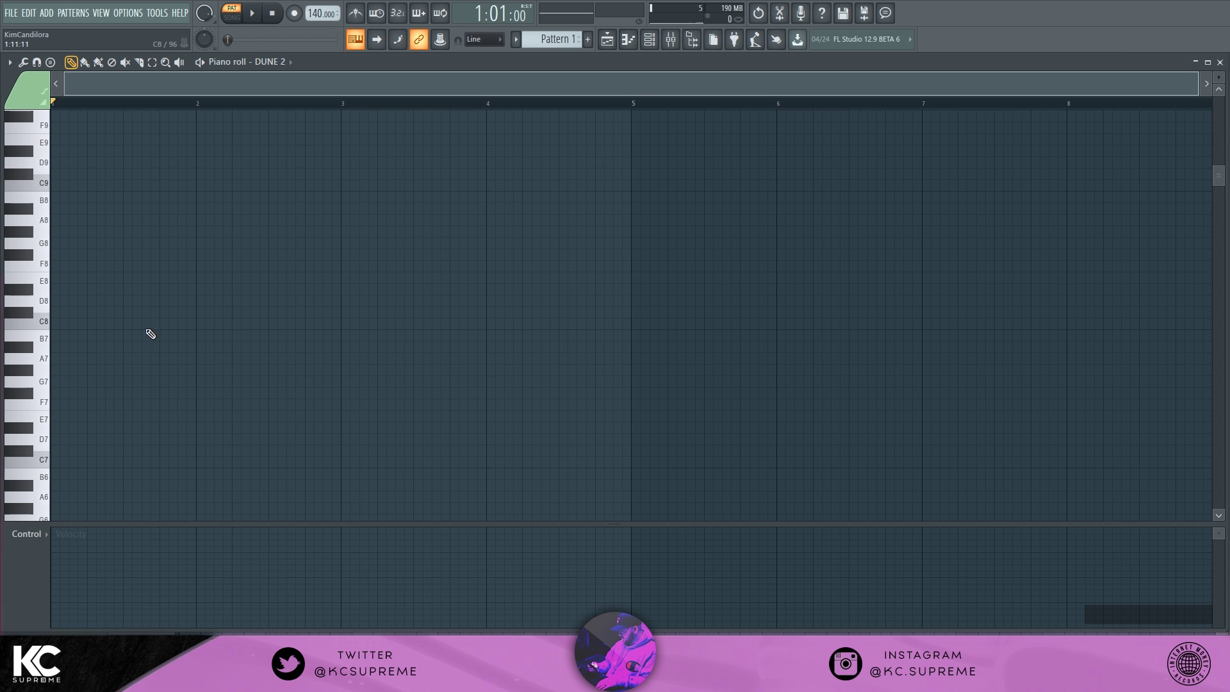
- Set the piano roll's scale highlighting to Major
{"action": "left_click", "coordinate": [9, 62]}
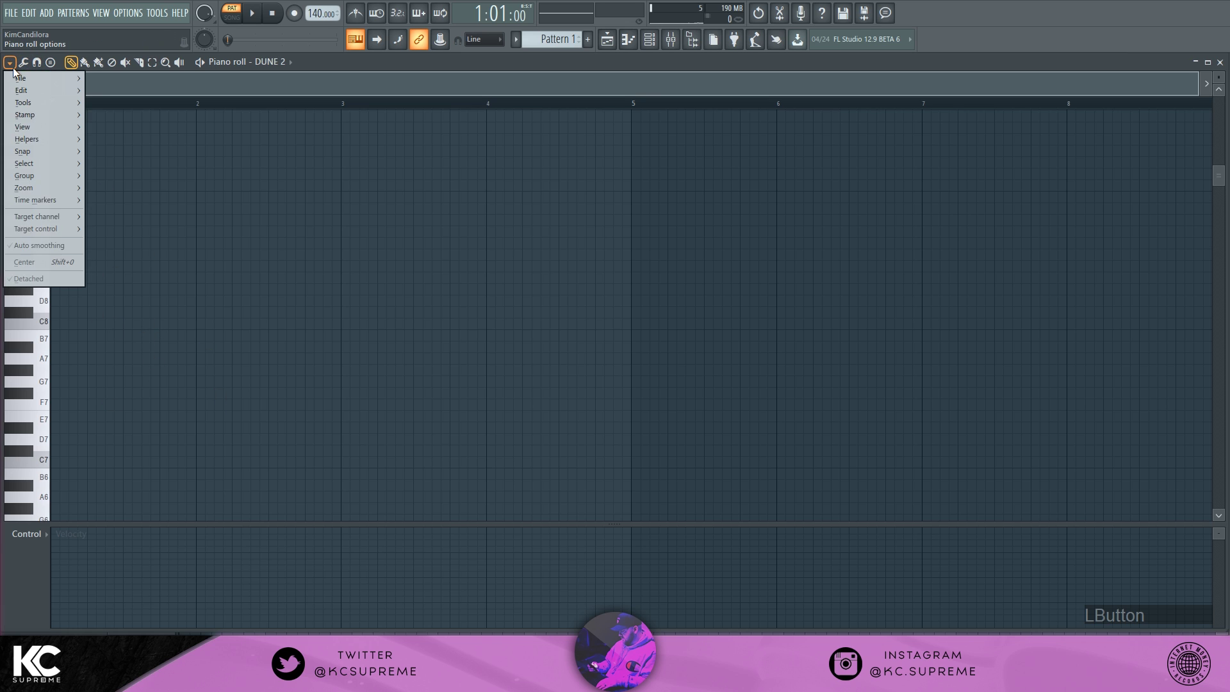
{"action": "mouse_move", "coordinate": [37, 138]}
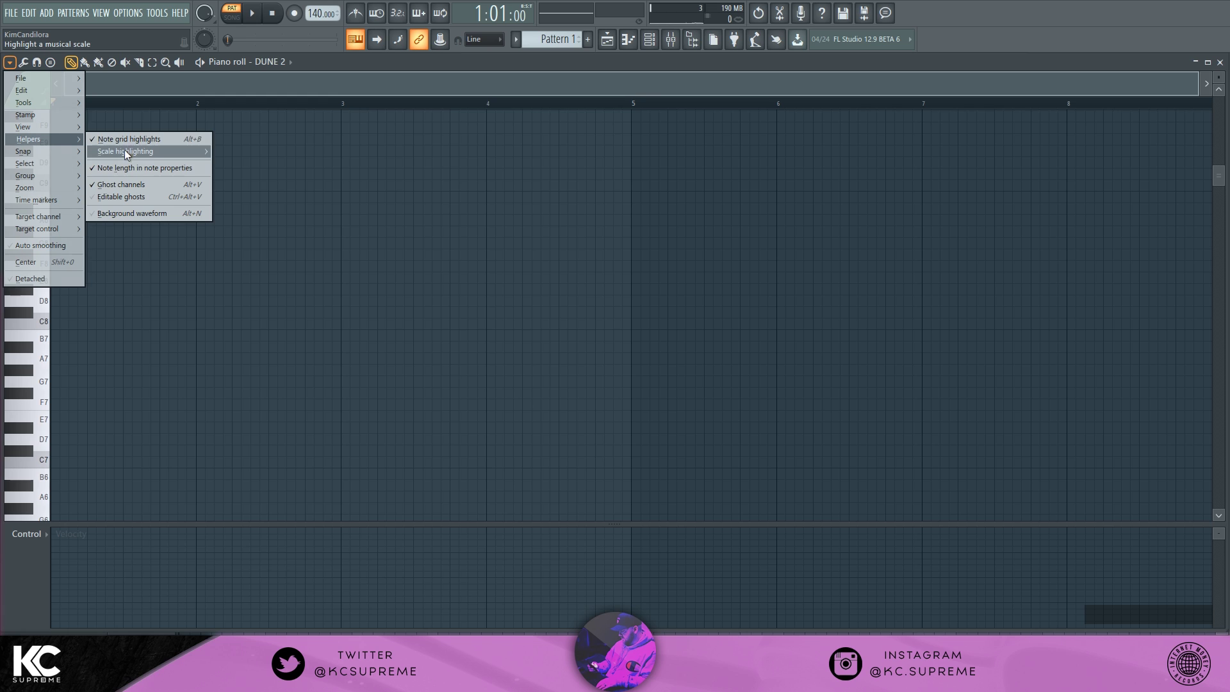
{"action": "mouse_move", "coordinate": [131, 154]}
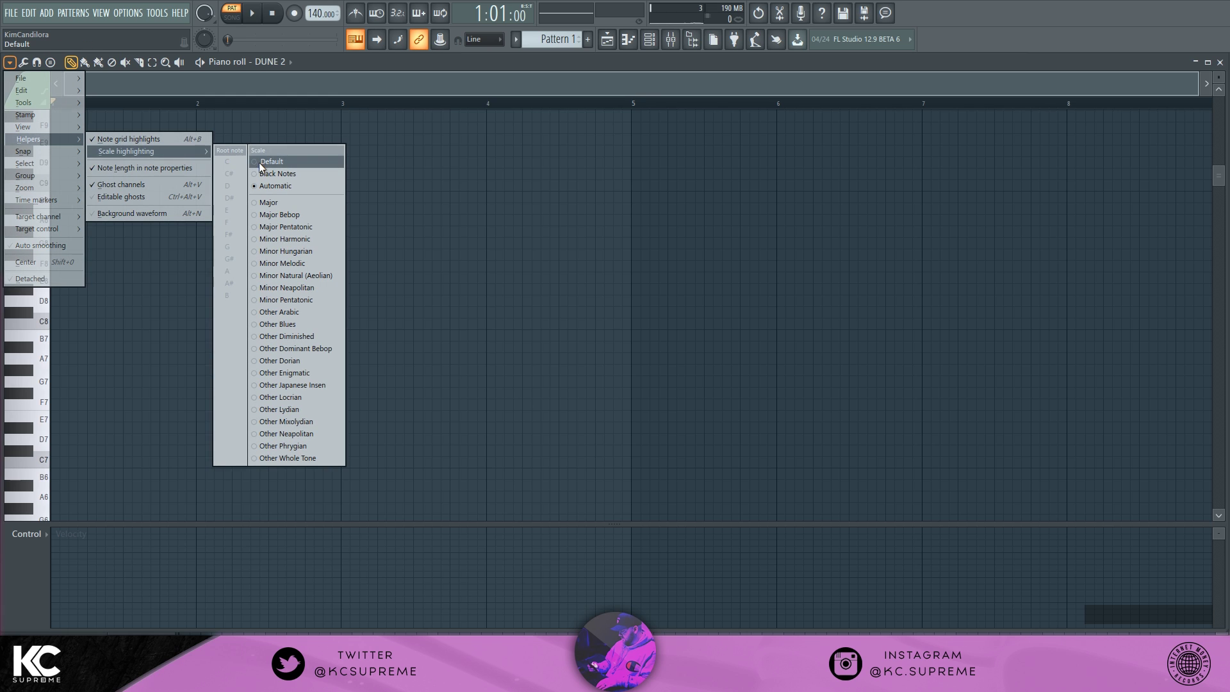
{"action": "left_click", "coordinate": [251, 201]}
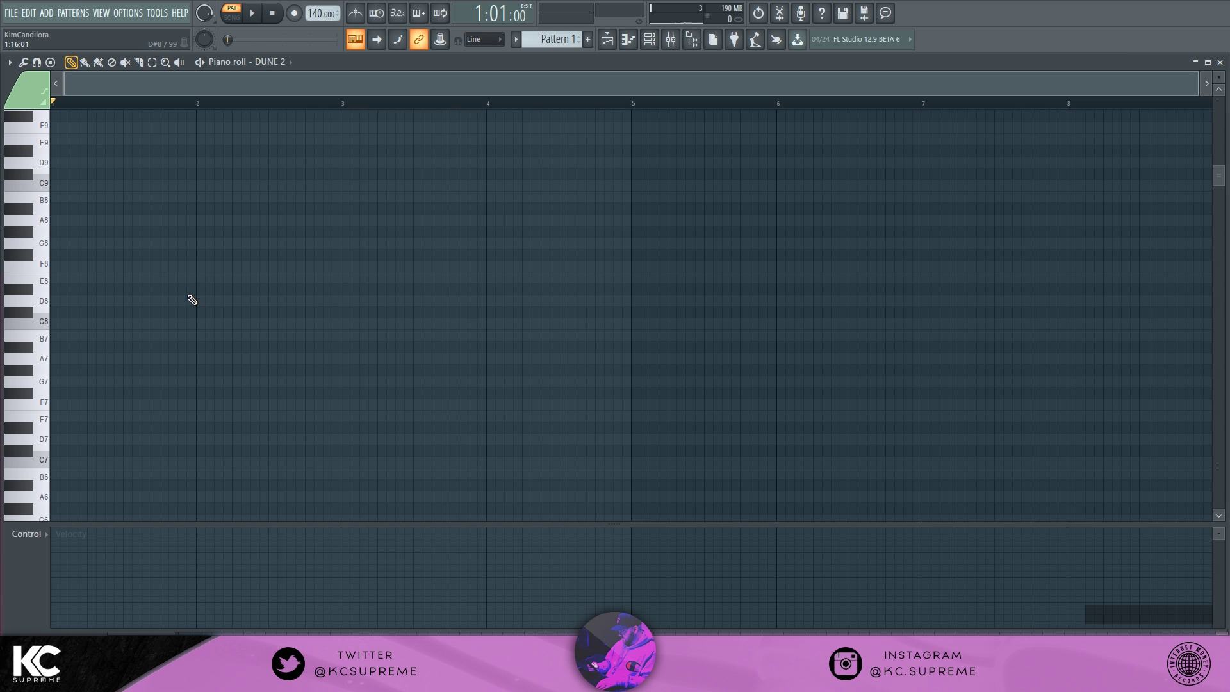
- Set the piano roll's scale highlighting to Automatic
{"action": "left_click", "coordinate": [13, 62]}
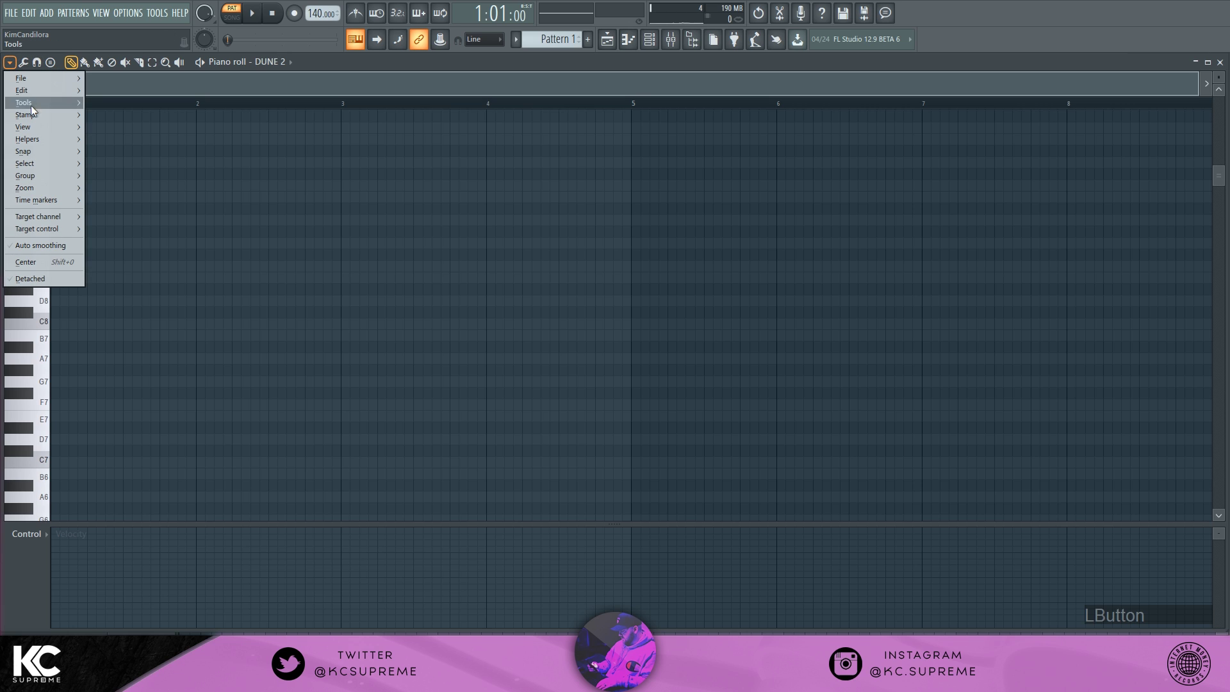
{"action": "mouse_move", "coordinate": [133, 152]}
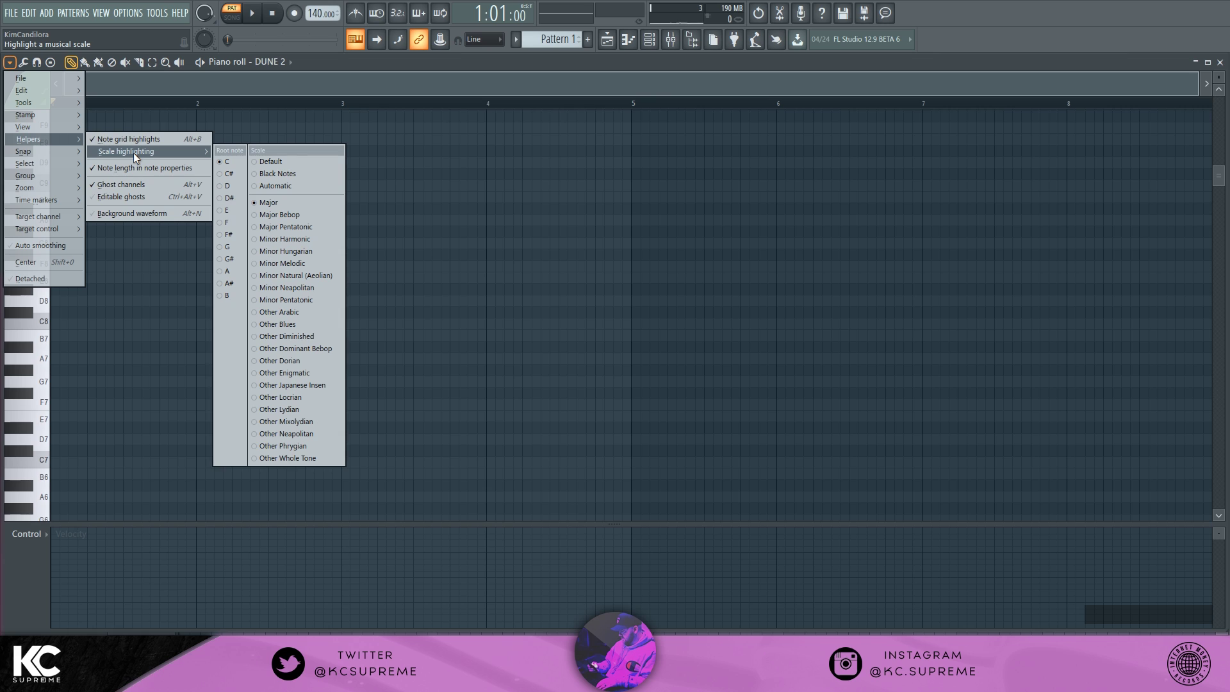
{"action": "left_click", "coordinate": [257, 186]}
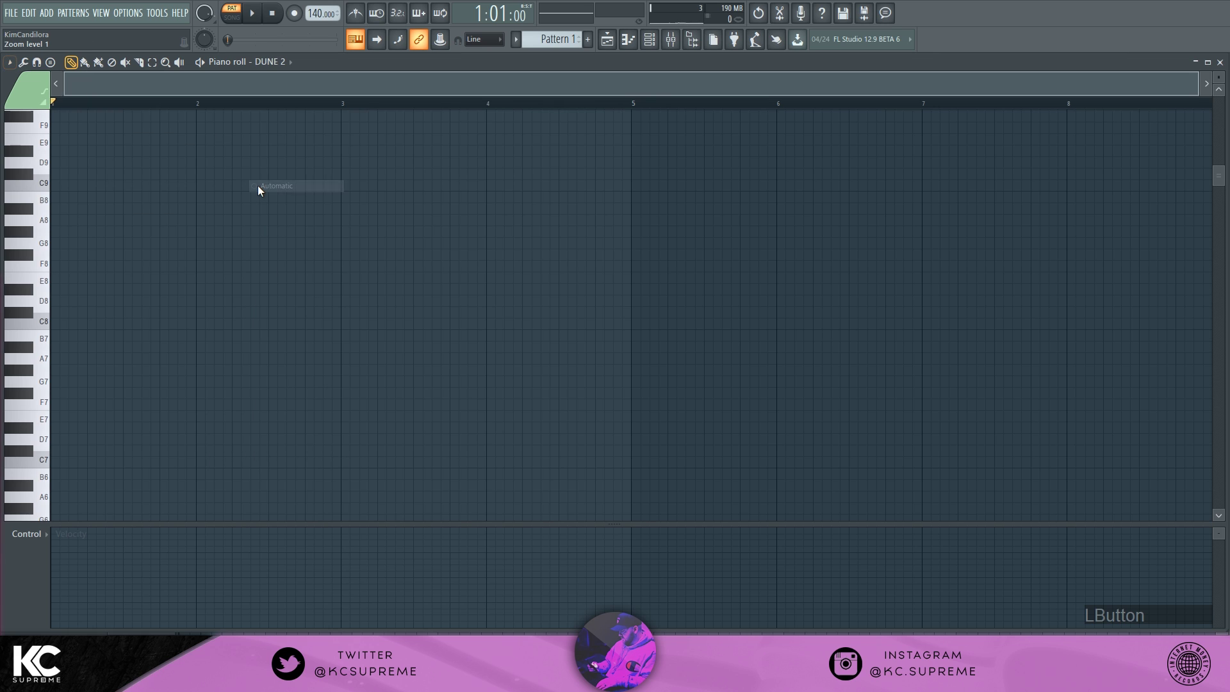
- Place a note at the start of bar 1, transpose it down by octaves to G5 and shorten it to one beat
{"action": "left_click", "coordinate": [58, 387]}
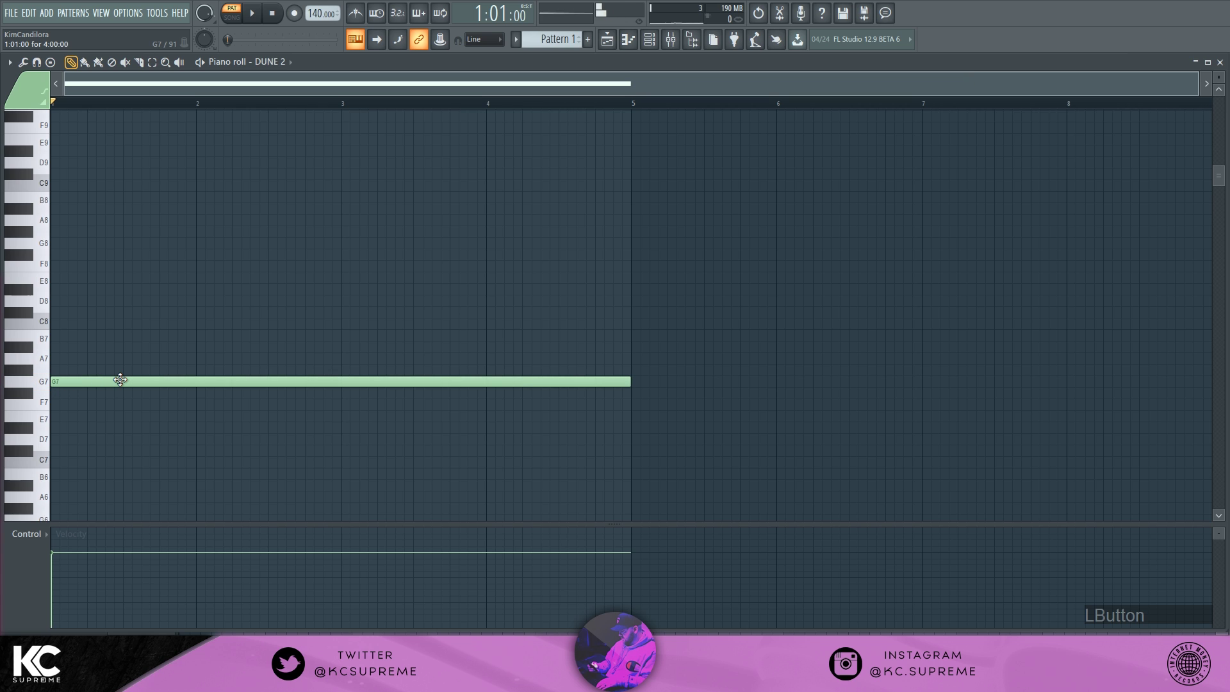
{"action": "key", "text": "ctrl+Down"}
{"action": "key", "text": "space"}
{"action": "key", "text": "space"}
{"action": "scroll", "coordinate": [118, 390], "scroll_direction": "down", "scroll_amount": 5}
{"action": "key", "text": "ctrl+Down"}
{"action": "left_click_drag", "start_coordinate": [631, 450], "coordinate": [88, 450]}
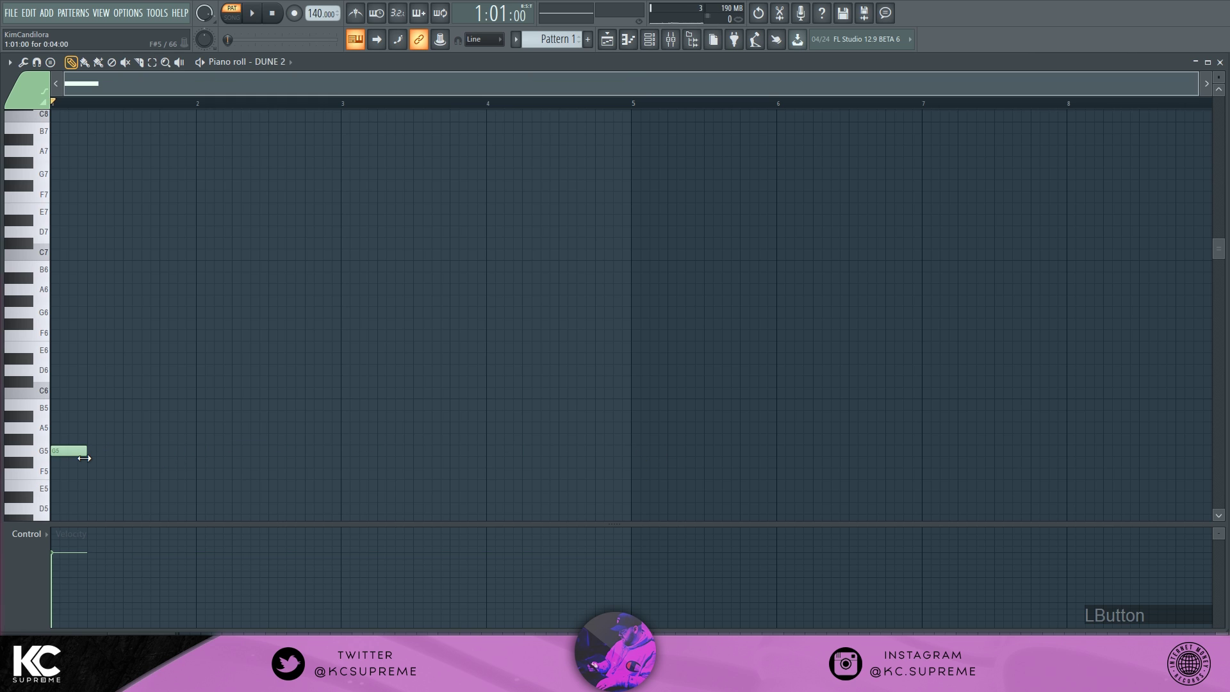
- Add one-beat D#5 and D5 notes on beats 2 and 3 of bar 1 and play the pattern
{"action": "left_click", "coordinate": [96, 497]}
{"action": "left_click", "coordinate": [131, 508]}
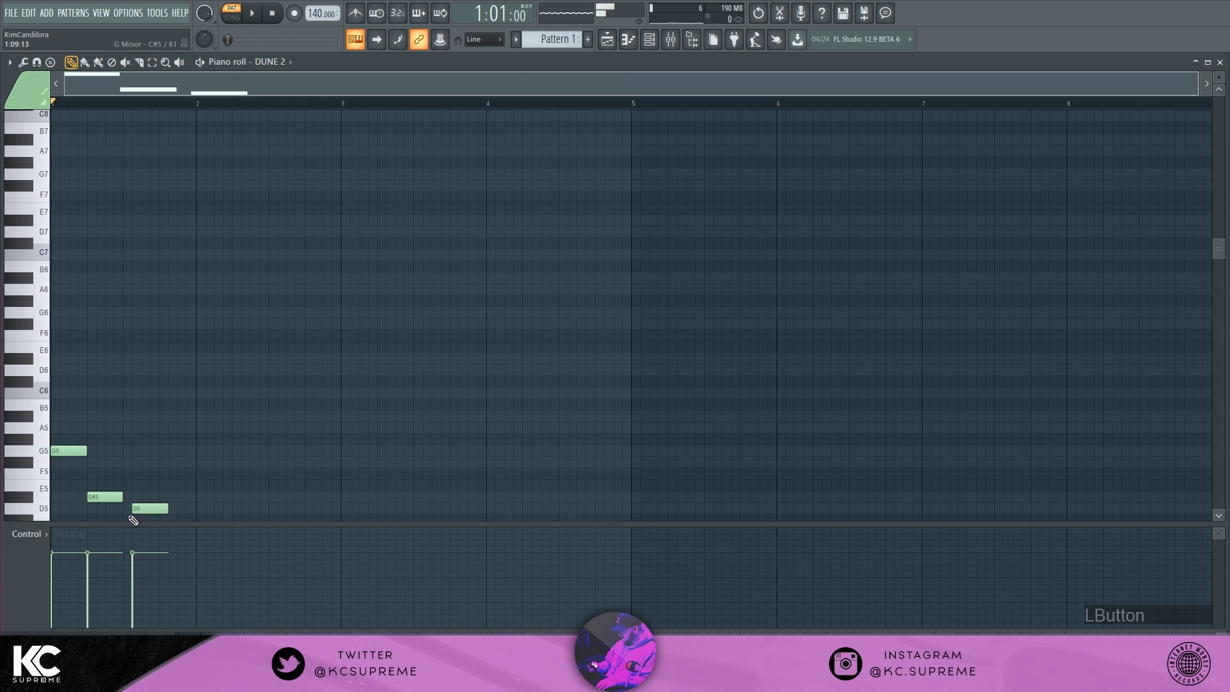
{"action": "scroll", "coordinate": [192, 518], "scroll_direction": "down", "scroll_amount": 3}
{"action": "key", "text": "space"}
{"action": "key", "text": "space"}
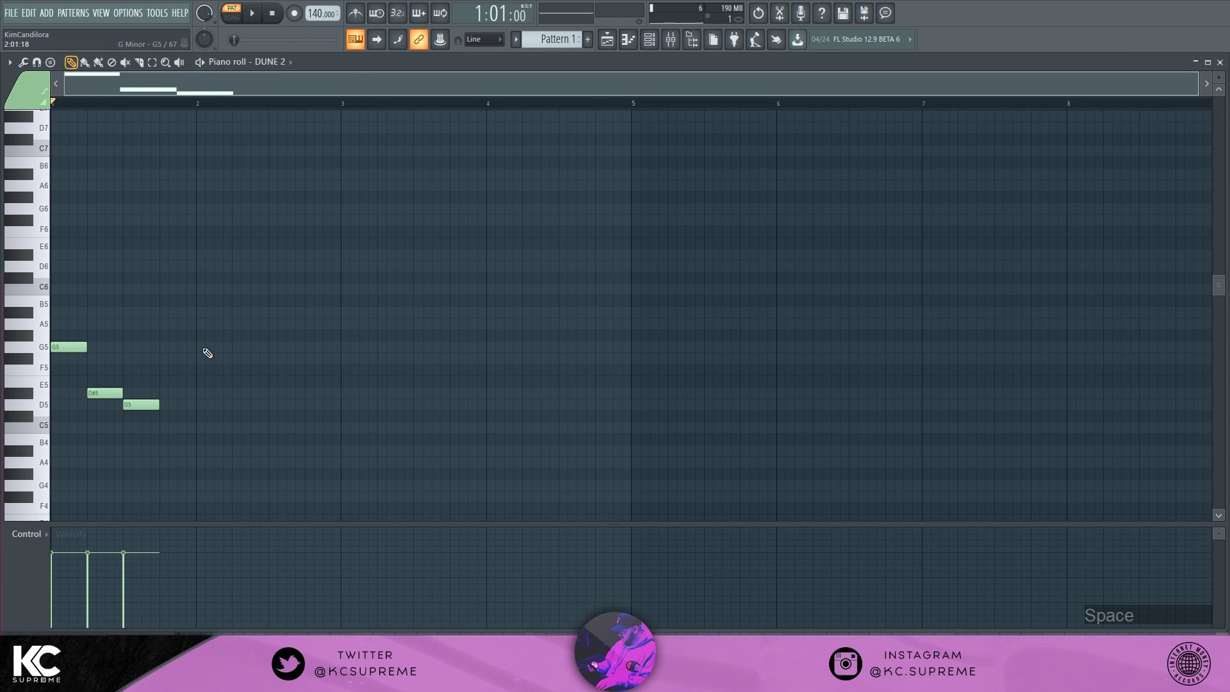
- Fill bar 2 with one-beat G5, D#5, D5 and G4 notes and play the pattern
{"action": "left_click", "coordinate": [210, 347]}
{"action": "left_click_drag", "start_coordinate": [223, 347], "coordinate": [213, 346]}
{"action": "left_click", "coordinate": [240, 401]}
{"action": "left_click", "coordinate": [275, 407]}
{"action": "left_click", "coordinate": [316, 485]}
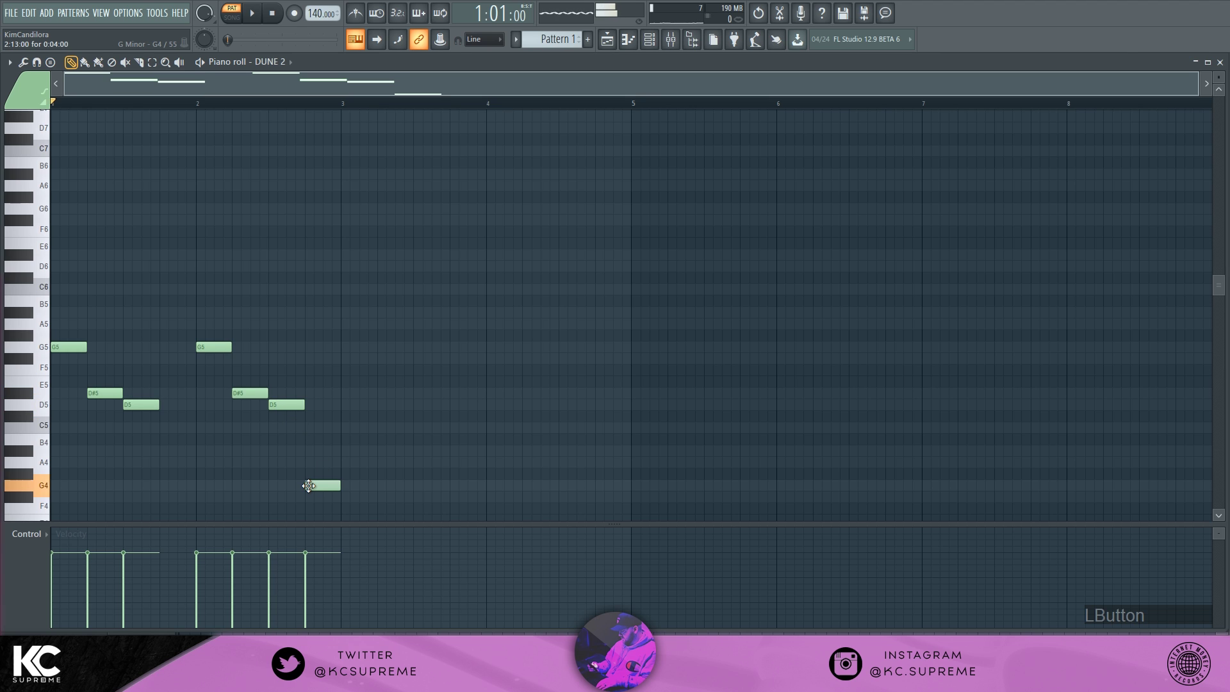
{"action": "key", "text": "space"}
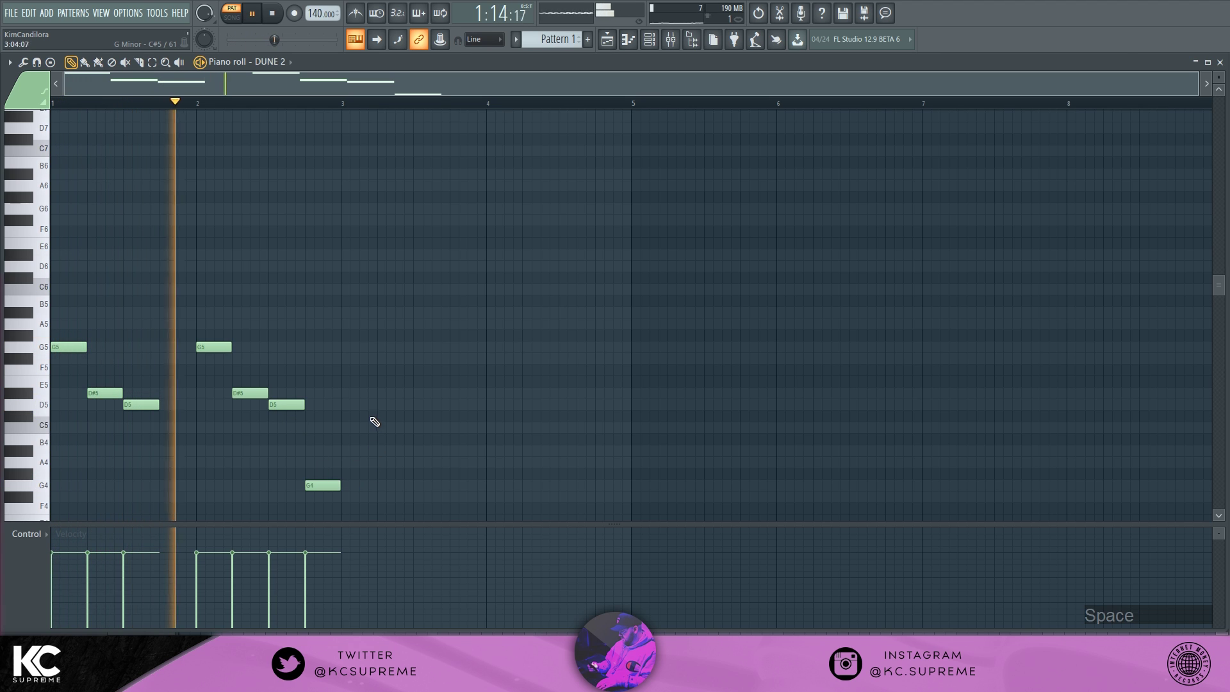
{"action": "key", "text": "space"}
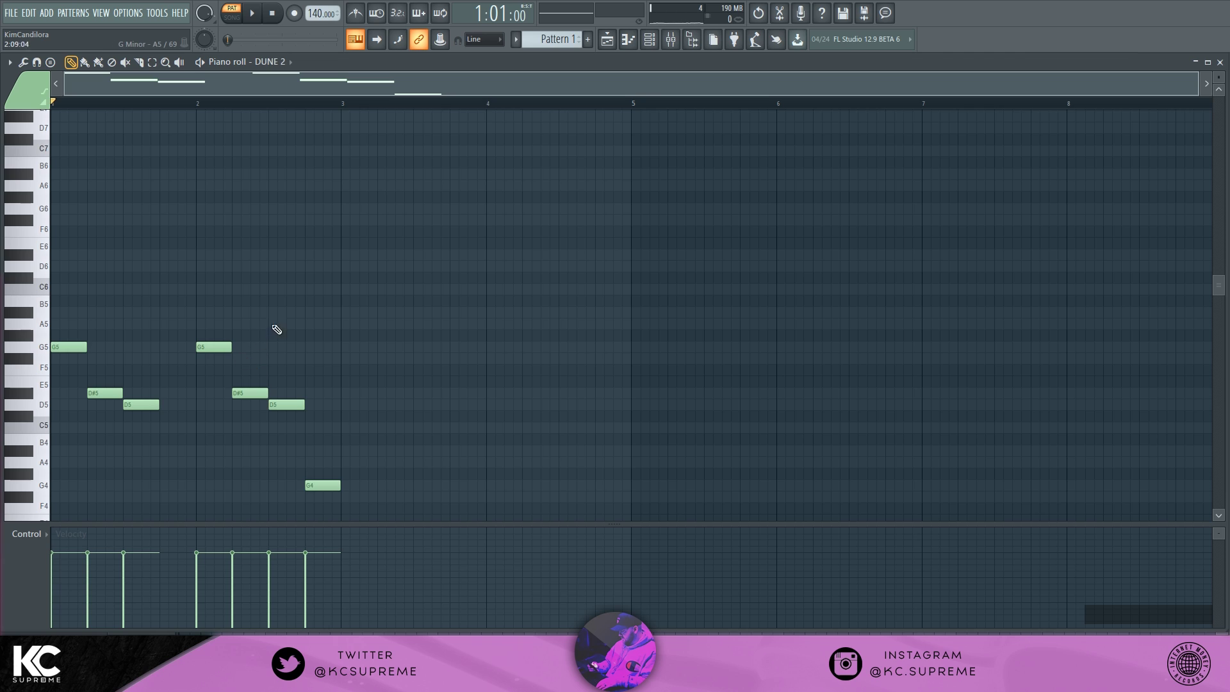
- Fill bar 3 with one-beat A#5, D6, A5 and G5 notes
{"action": "left_click", "coordinate": [349, 313]}
{"action": "left_click", "coordinate": [382, 267]}
{"action": "left_click", "coordinate": [417, 325]}
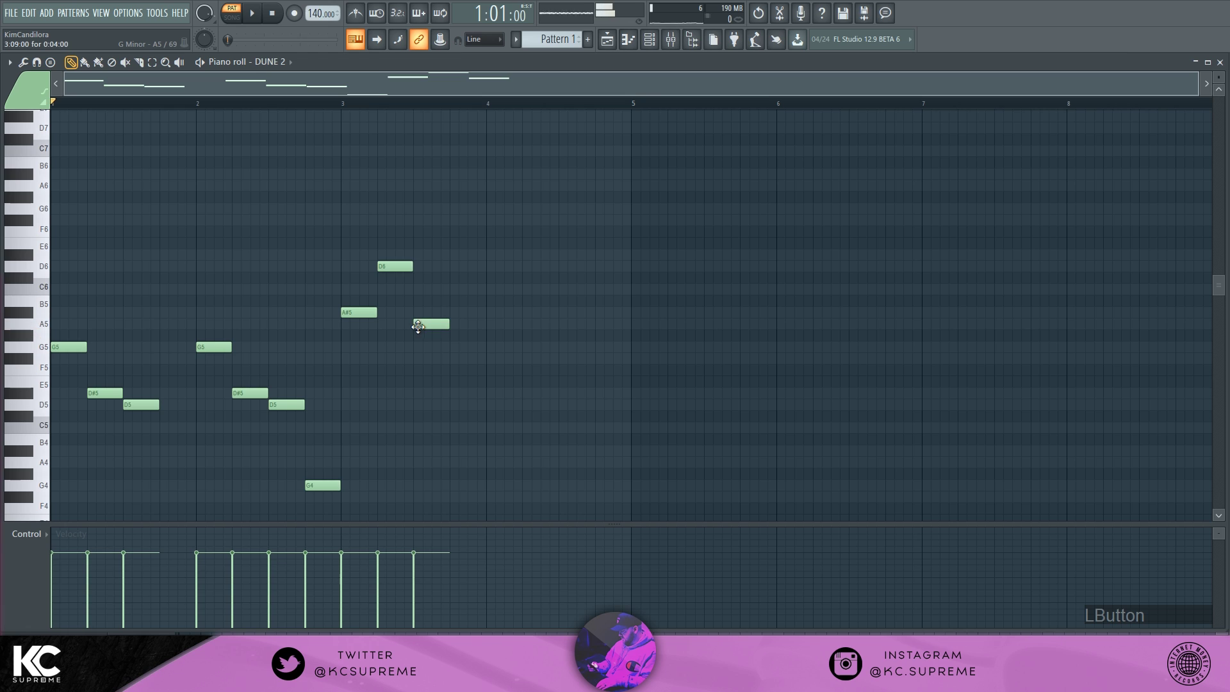
{"action": "left_click", "coordinate": [459, 347]}
- Fill bar 4 with one-beat D#5, C5, D5 and G4 notes and play the whole melody
{"action": "left_click", "coordinate": [493, 393]}
{"action": "left_click", "coordinate": [531, 427]}
{"action": "left_click", "coordinate": [567, 404]}
{"action": "left_click", "coordinate": [601, 462]}
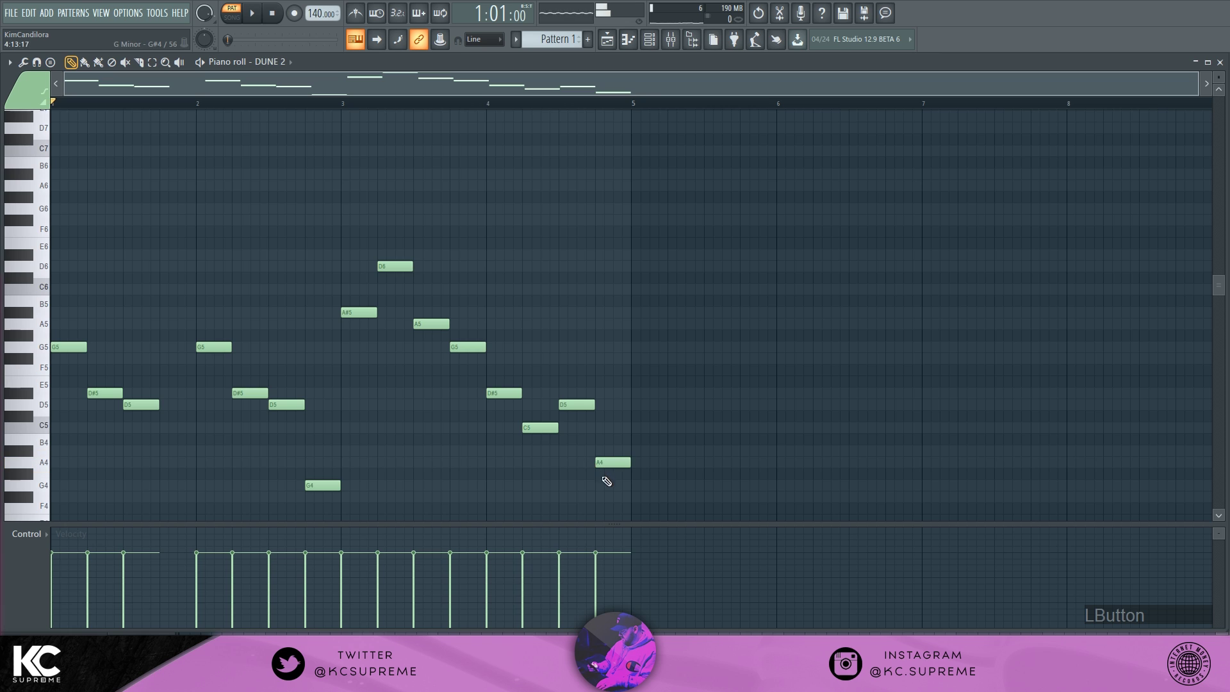
{"action": "left_click", "coordinate": [601, 485]}
{"action": "right_click", "coordinate": [603, 462]}
{"action": "key", "text": "space"}
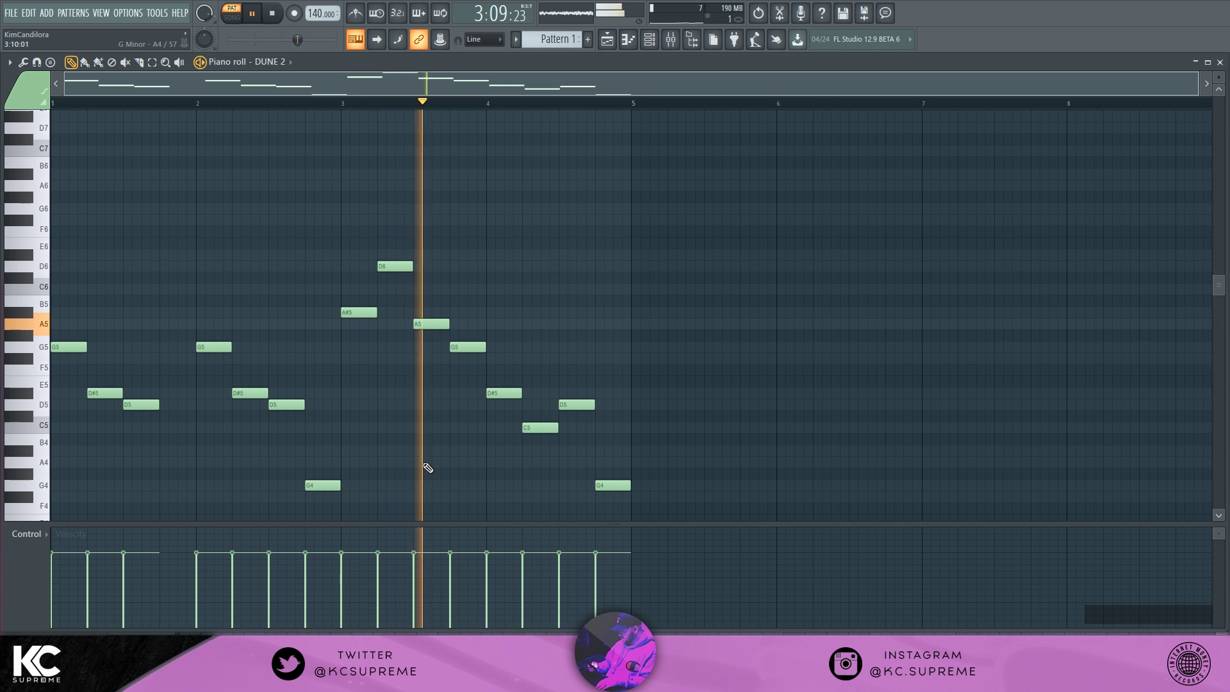
{"action": "key", "text": "space"}
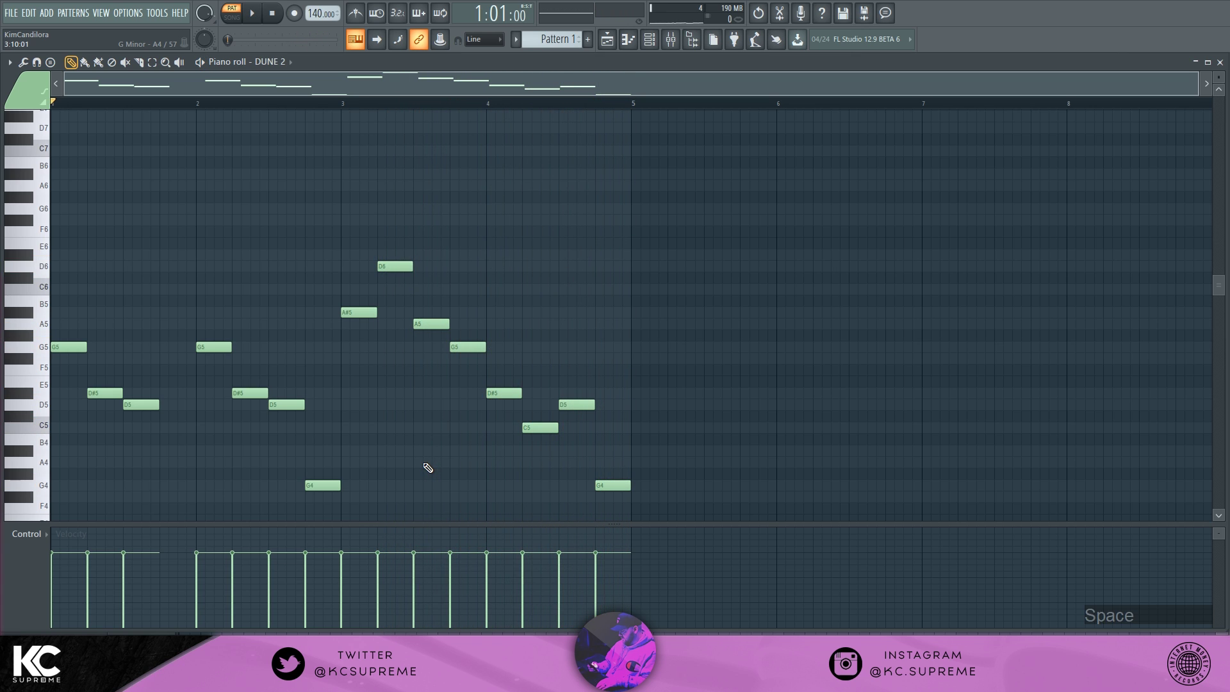
- Delete all notes of the DUNE 2 melody and clear the time selection
{"action": "key", "text": "ctrl+a"}
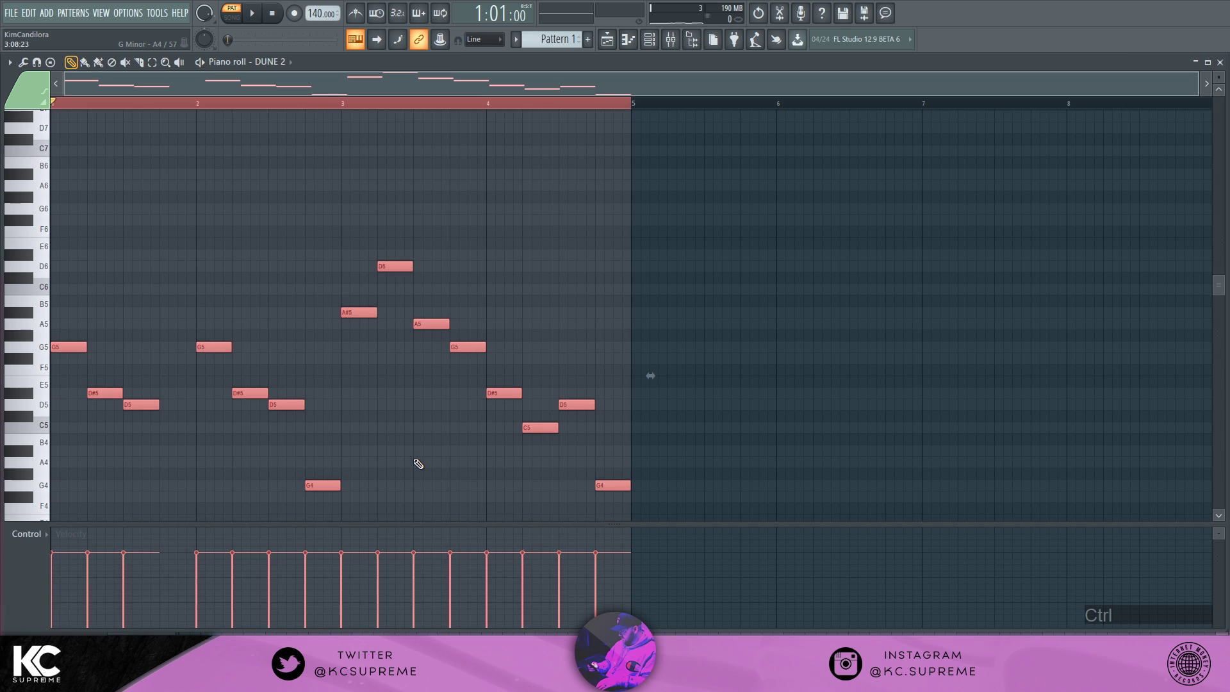
{"action": "key", "text": "Delete"}
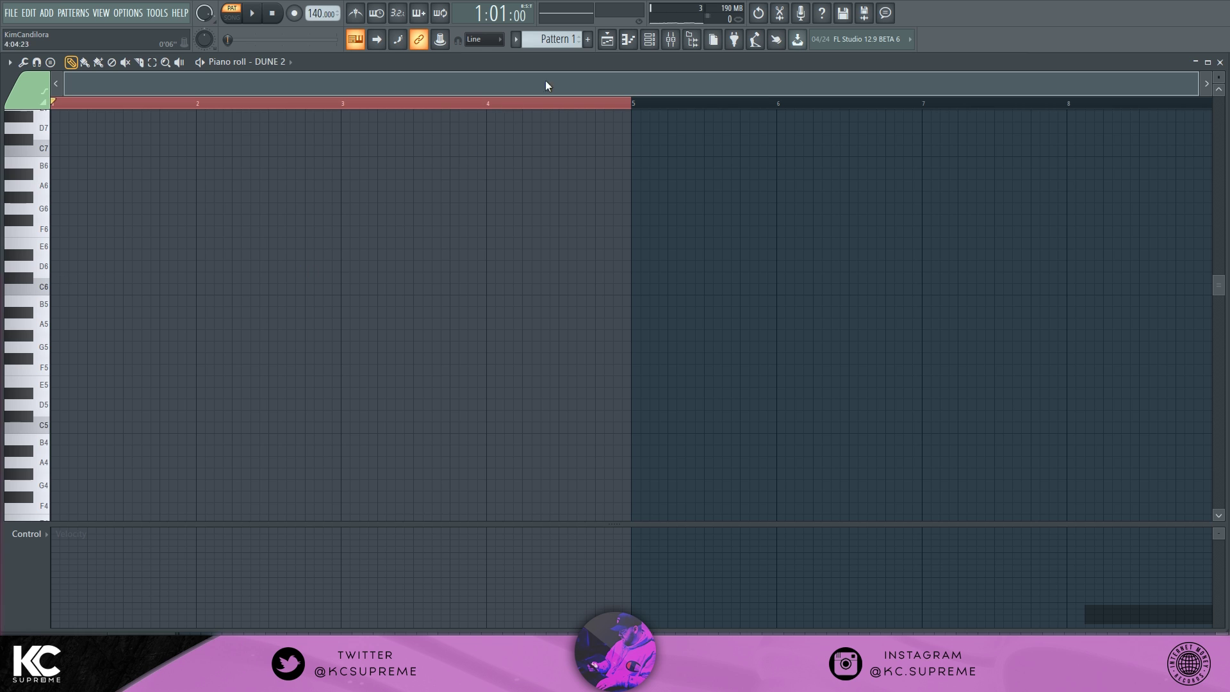
{"action": "left_click", "coordinate": [62, 106]}
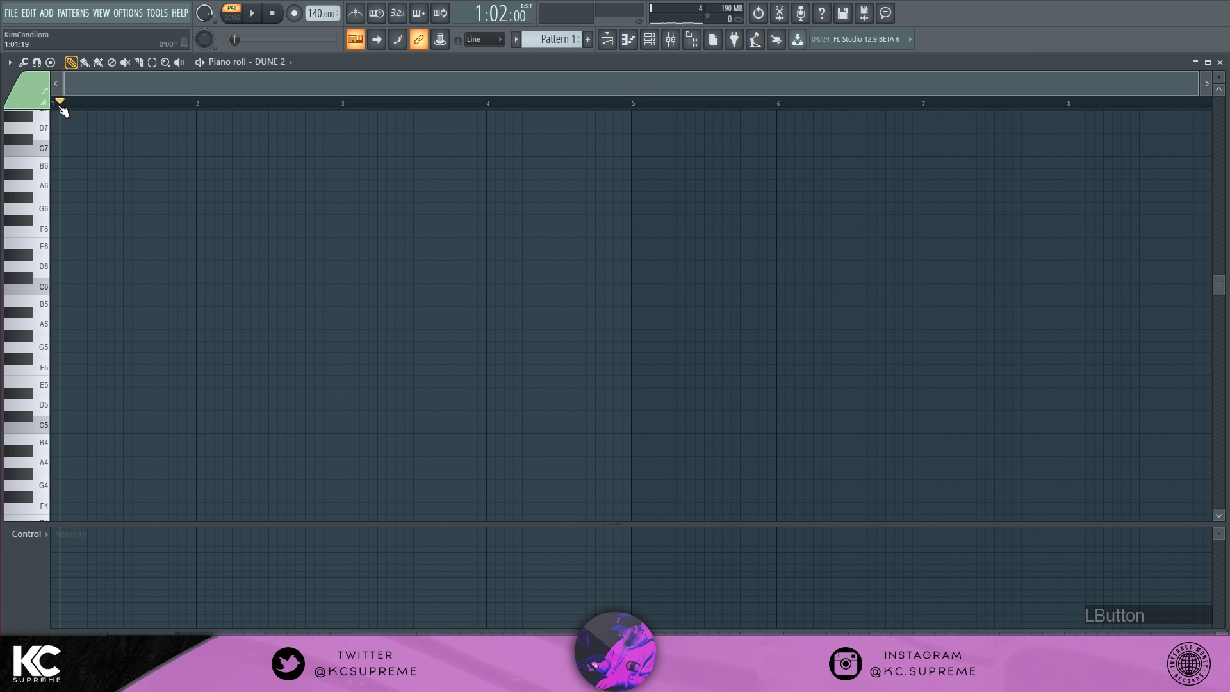
- Switch the piano roll to the Sampler channel and bring the channel rack back up
{"action": "left_click", "coordinate": [649, 39]}
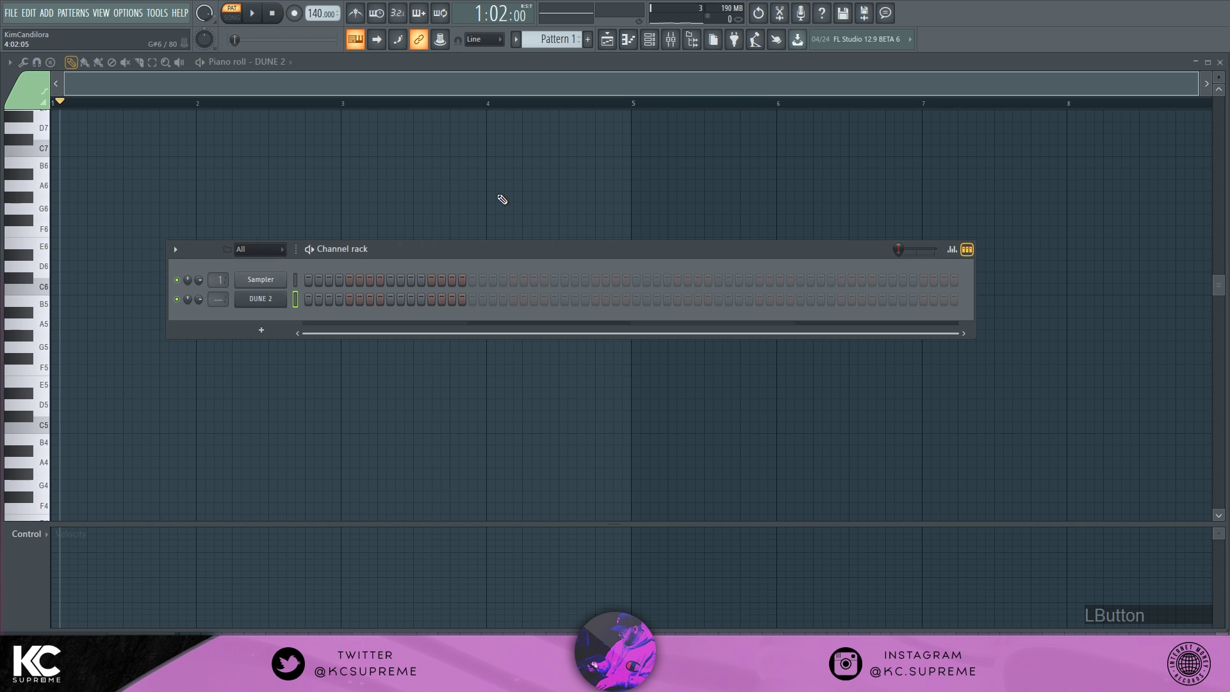
{"action": "left_click", "coordinate": [313, 280]}
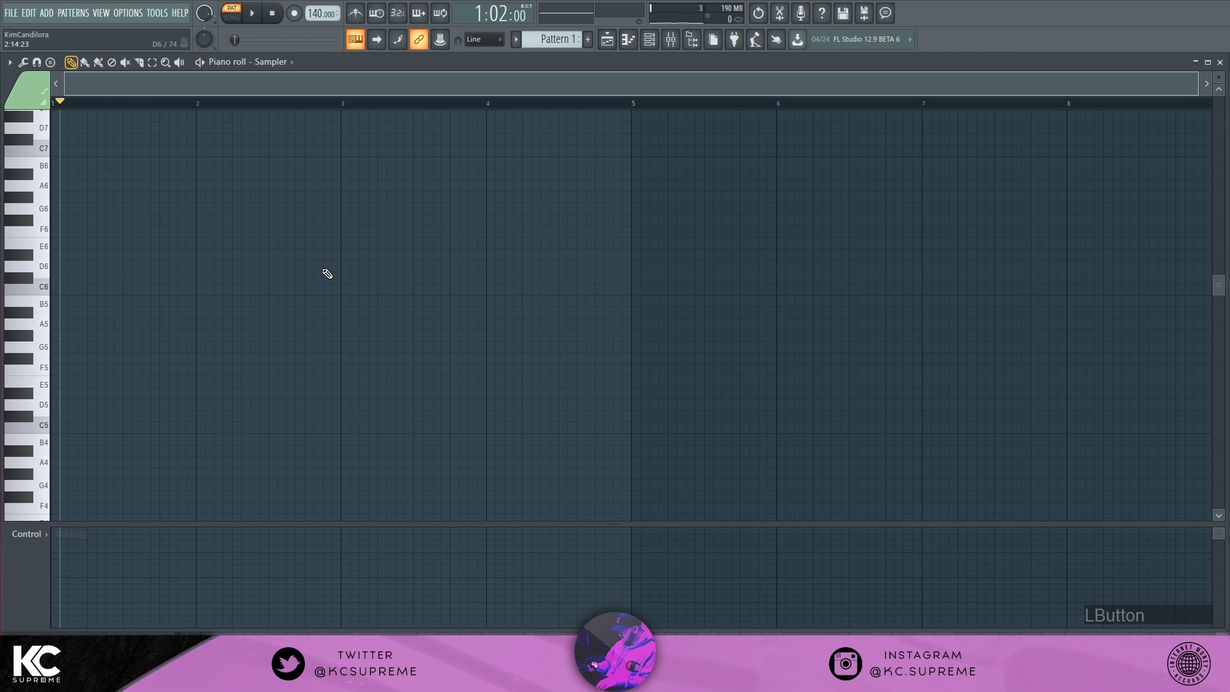
{"action": "left_click", "coordinate": [649, 39]}
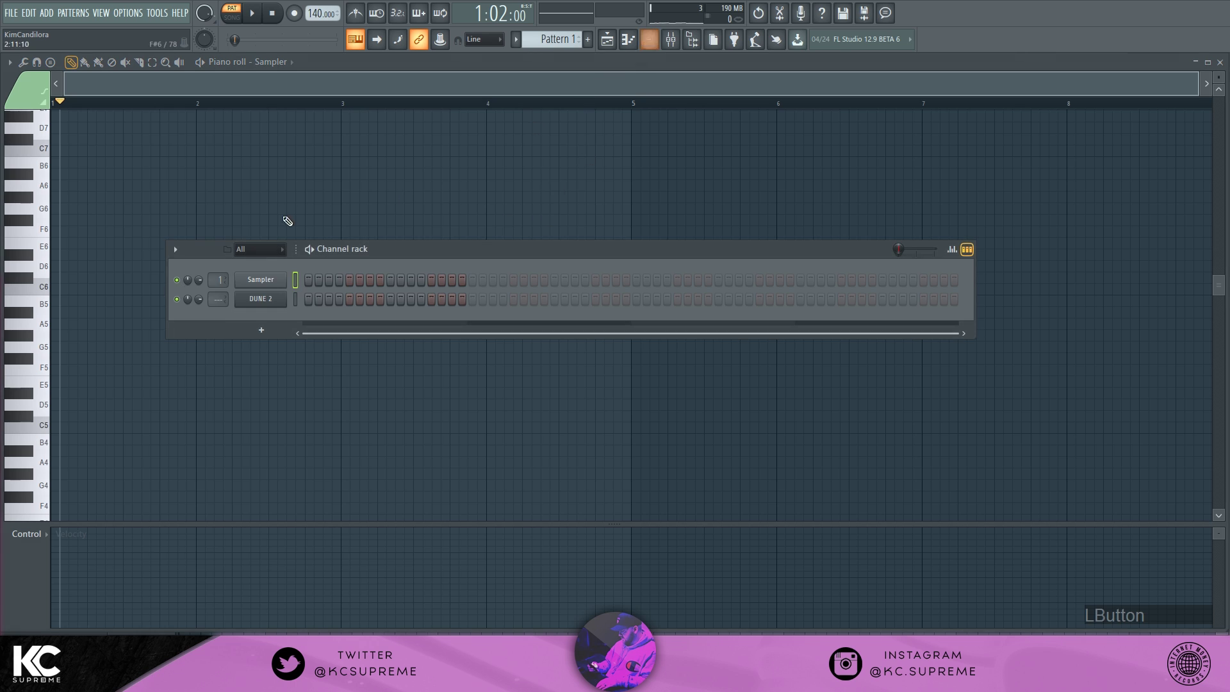
- Reopen the Sampler channel's empty piano roll from the channel rack
{"action": "left_click", "coordinate": [322, 89]}
{"action": "left_click", "coordinate": [649, 39]}
{"action": "right_click", "coordinate": [265, 284]}
{"action": "left_click", "coordinate": [308, 280]}
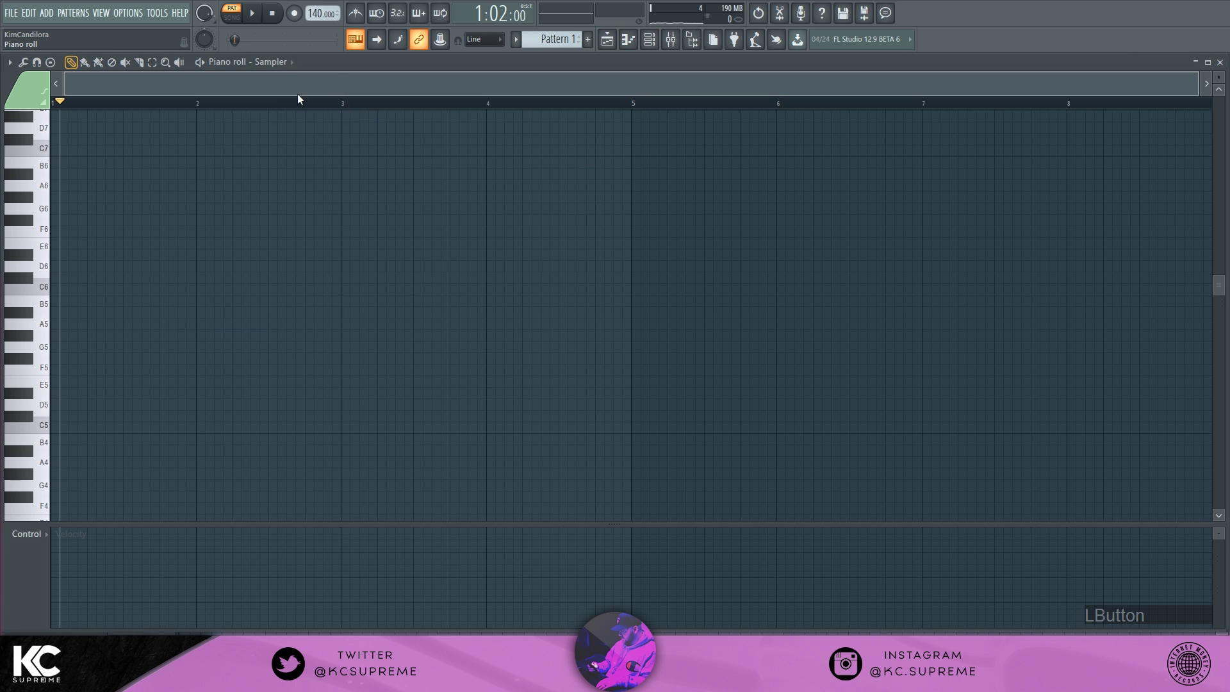
- Look over the stamp list of chords and scales and the piano roll's helper options
{"action": "left_click", "coordinate": [51, 62]}
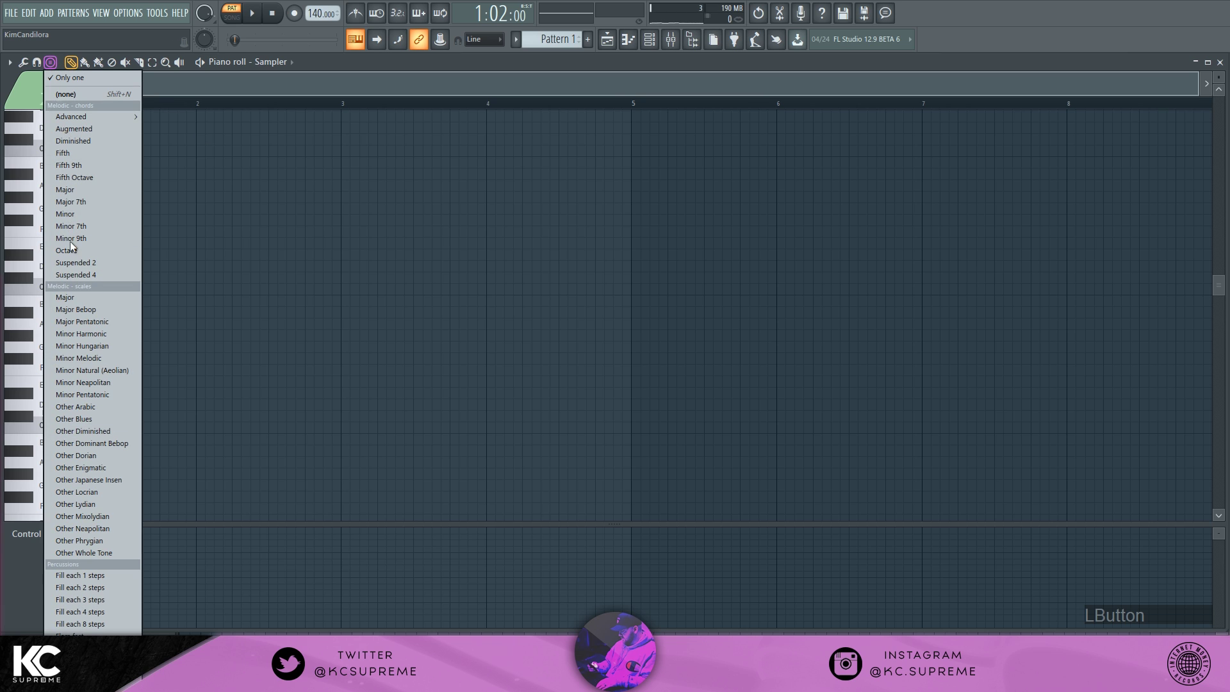
{"action": "left_click", "coordinate": [290, 79]}
{"action": "left_click", "coordinate": [7, 65]}
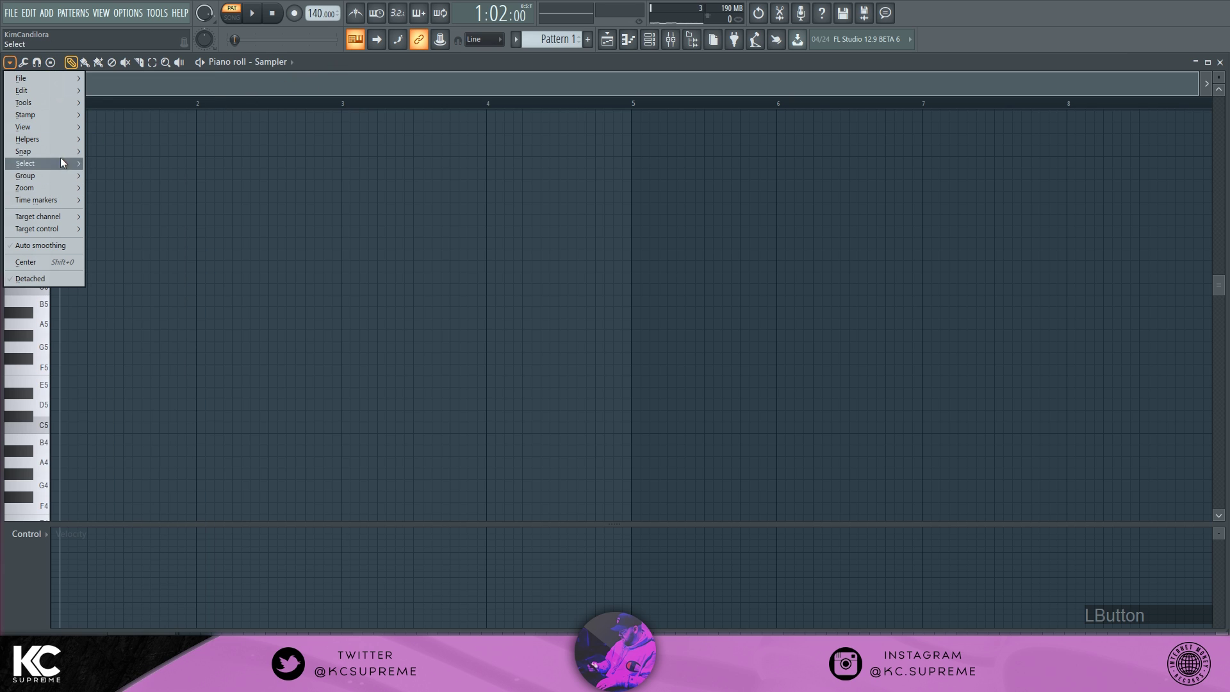
{"action": "mouse_move", "coordinate": [64, 141]}
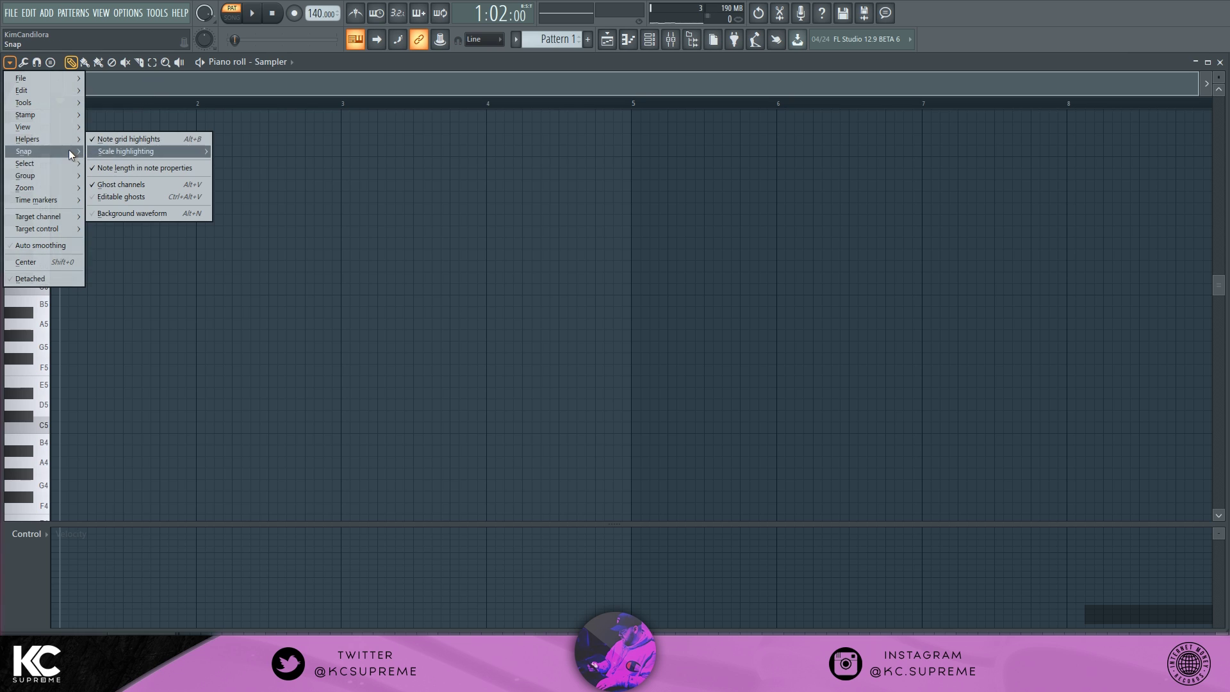
{"action": "left_click", "coordinate": [191, 82]}
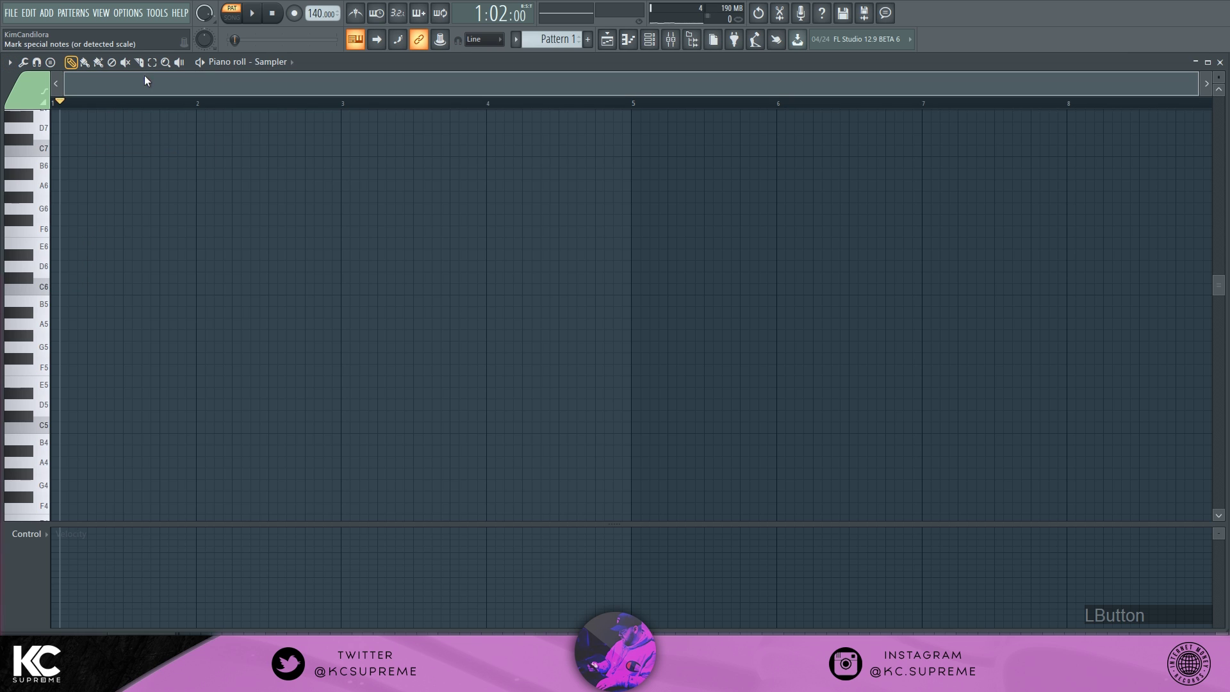
- Choose the Minor Natural (Aeolian) scale stamp and turn off the Only one option so it can be placed repeatedly
{"action": "left_click", "coordinate": [51, 63]}
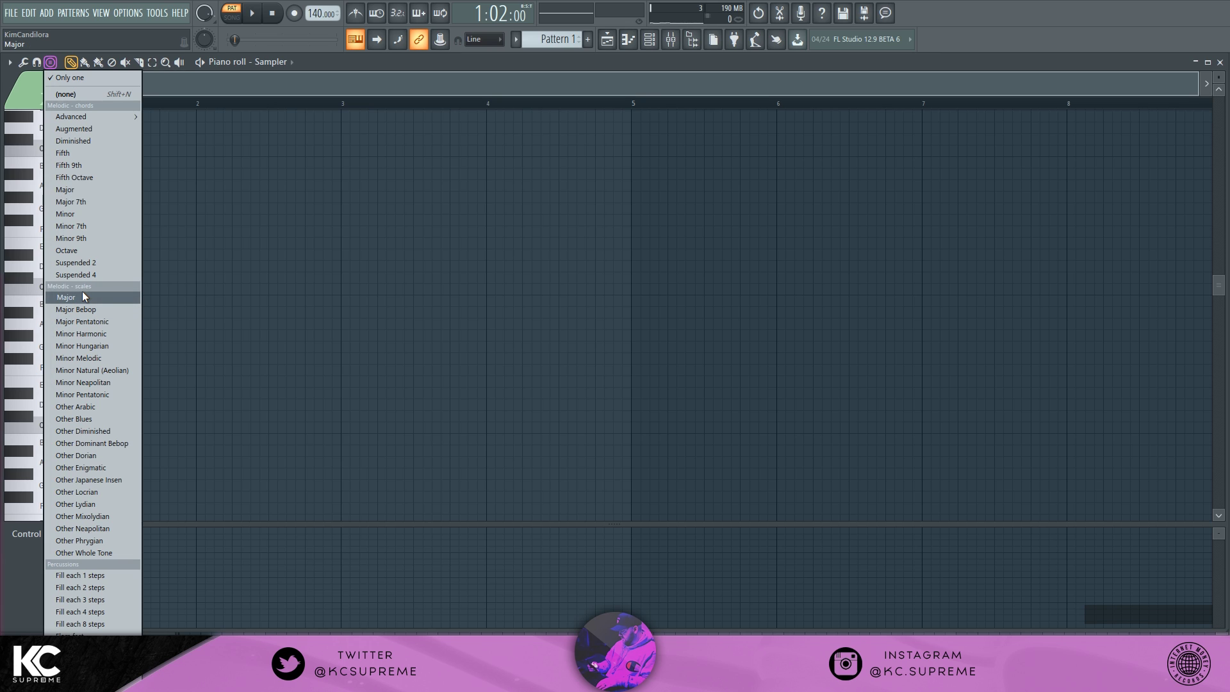
{"action": "left_click", "coordinate": [122, 371]}
{"action": "left_click", "coordinate": [50, 62]}
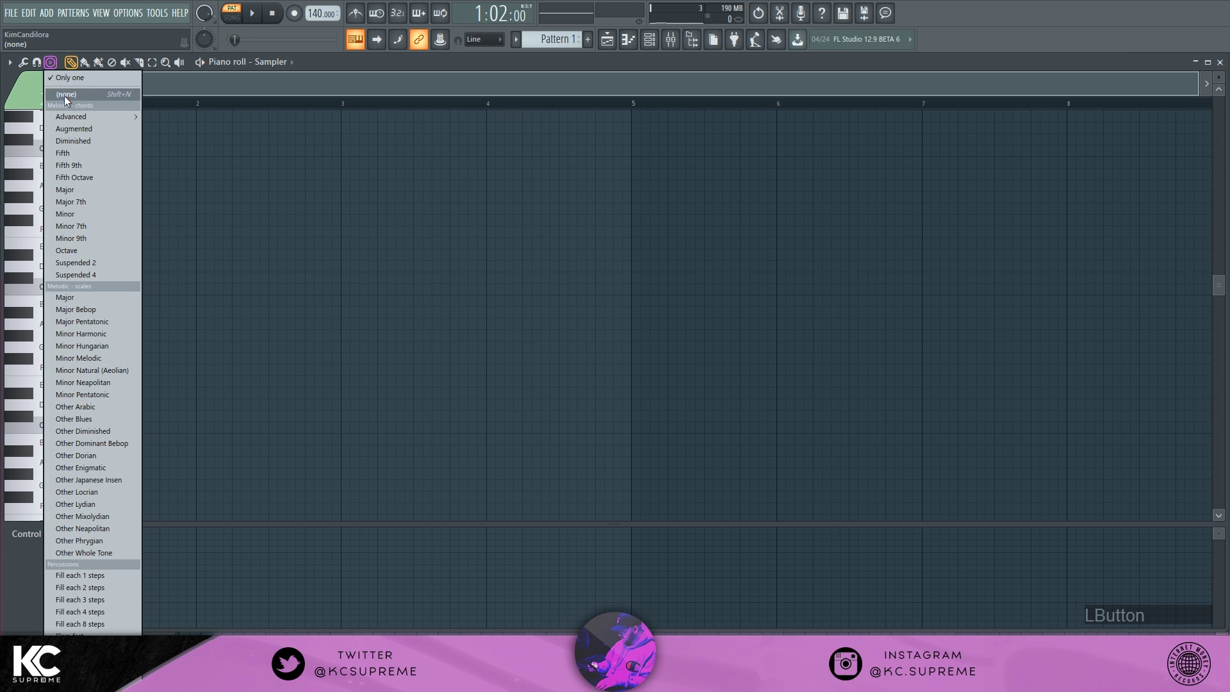
{"action": "left_click", "coordinate": [68, 79]}
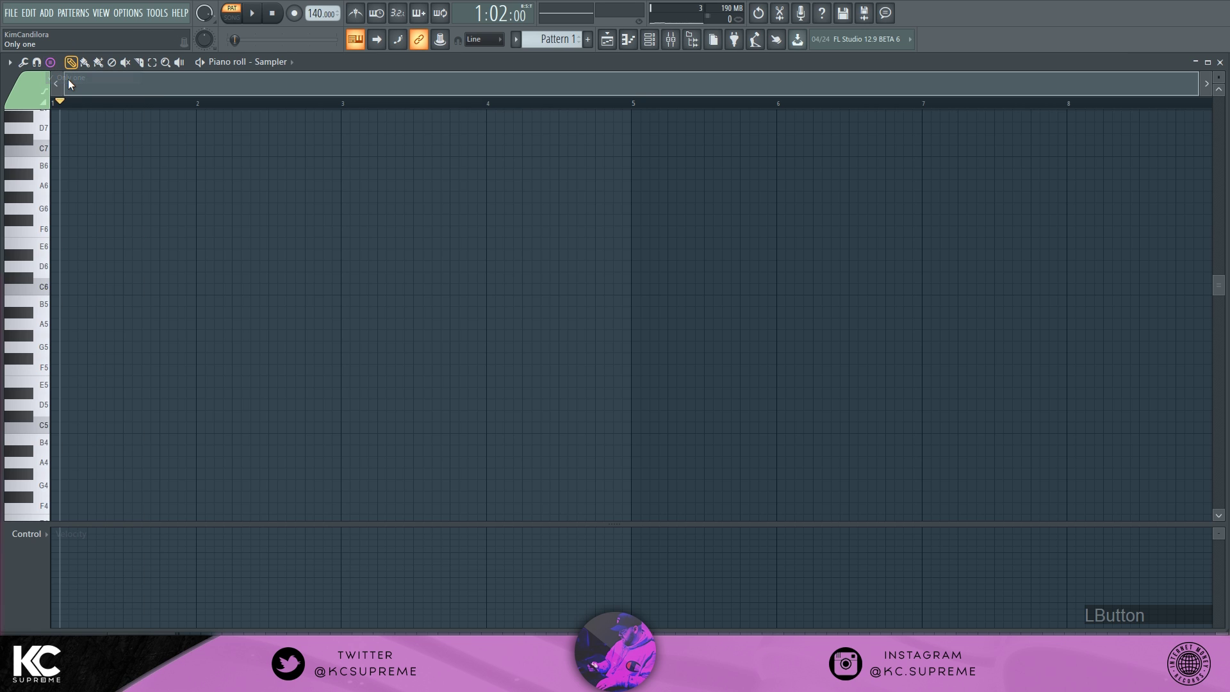
- Try the scale stamp at four places across bars 1 to 4 and undo all four stamps
{"action": "left_click", "coordinate": [113, 440]}
{"action": "left_click", "coordinate": [264, 312]}
{"action": "left_click", "coordinate": [383, 209]}
{"action": "left_click", "coordinate": [512, 255]}
{"action": "key", "text": "ctrl+z"}
{"action": "key", "text": "ctrl+z"}
{"action": "key", "text": "ctrl+z"}
{"action": "key", "text": "ctrl+z"}
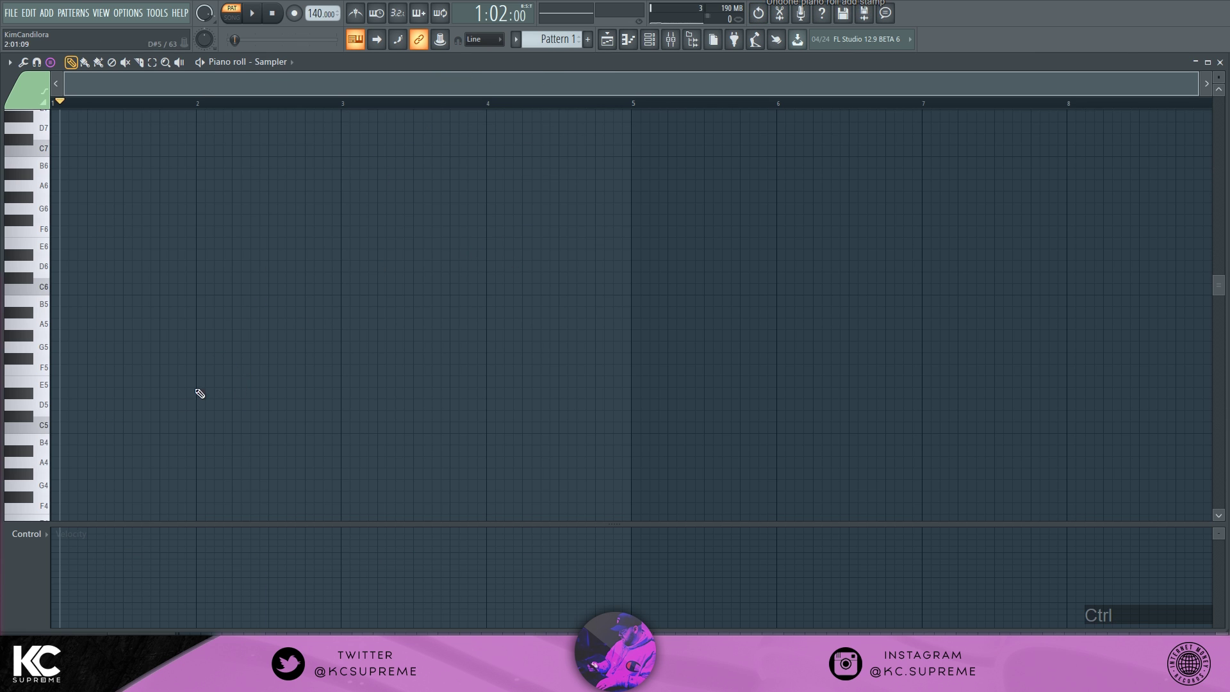
- Stamp the natural minor scale at the start of bar 1 with roots on A2, A3 and A4
{"action": "scroll", "coordinate": [74, 410], "scroll_direction": "down", "scroll_amount": 7}
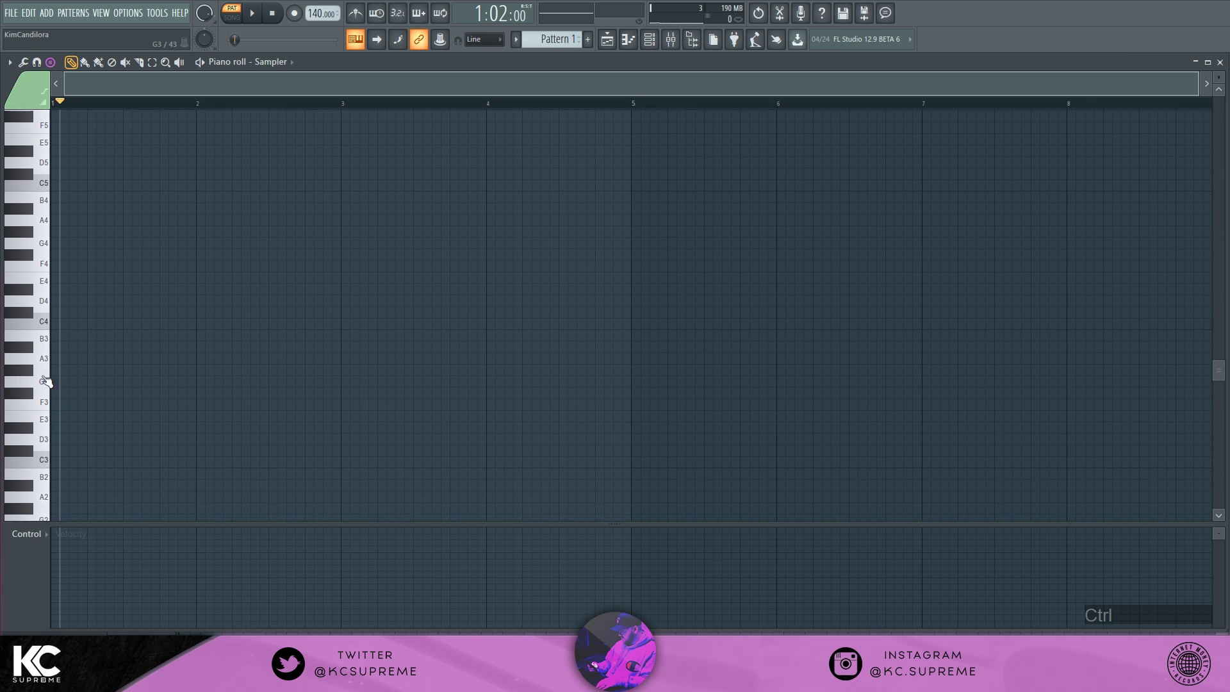
{"action": "scroll", "coordinate": [83, 404], "scroll_direction": "down", "scroll_amount": 3}
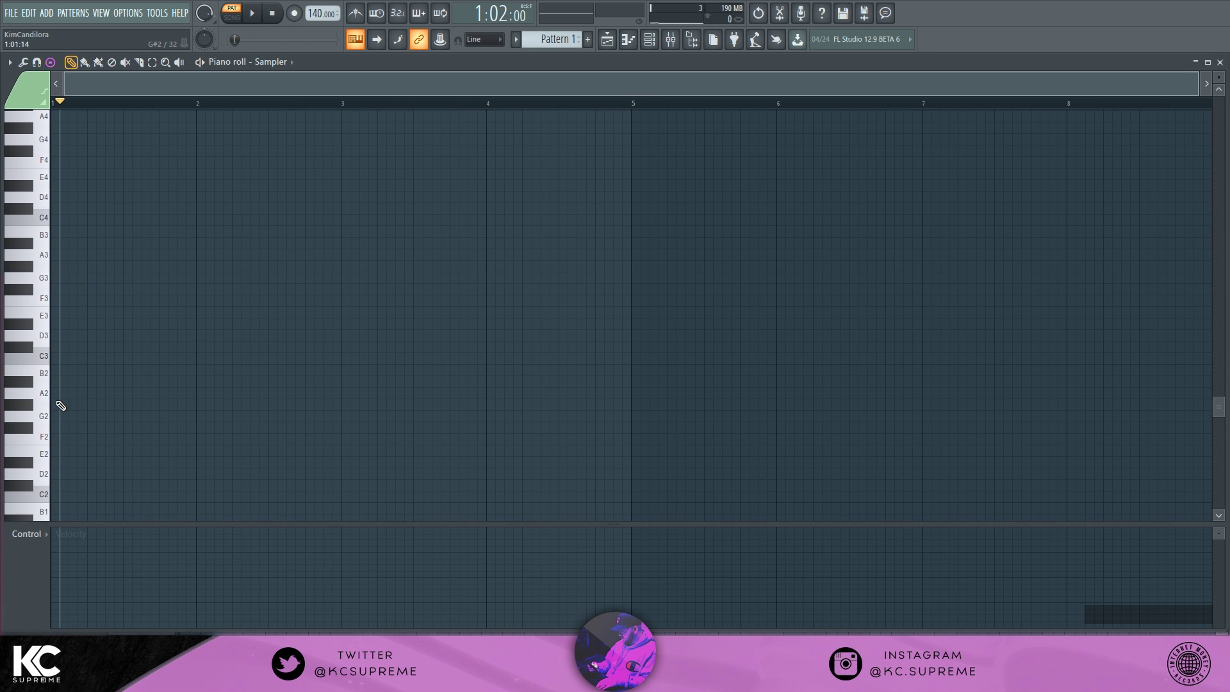
{"action": "left_click", "coordinate": [58, 399]}
{"action": "left_click", "coordinate": [60, 258]}
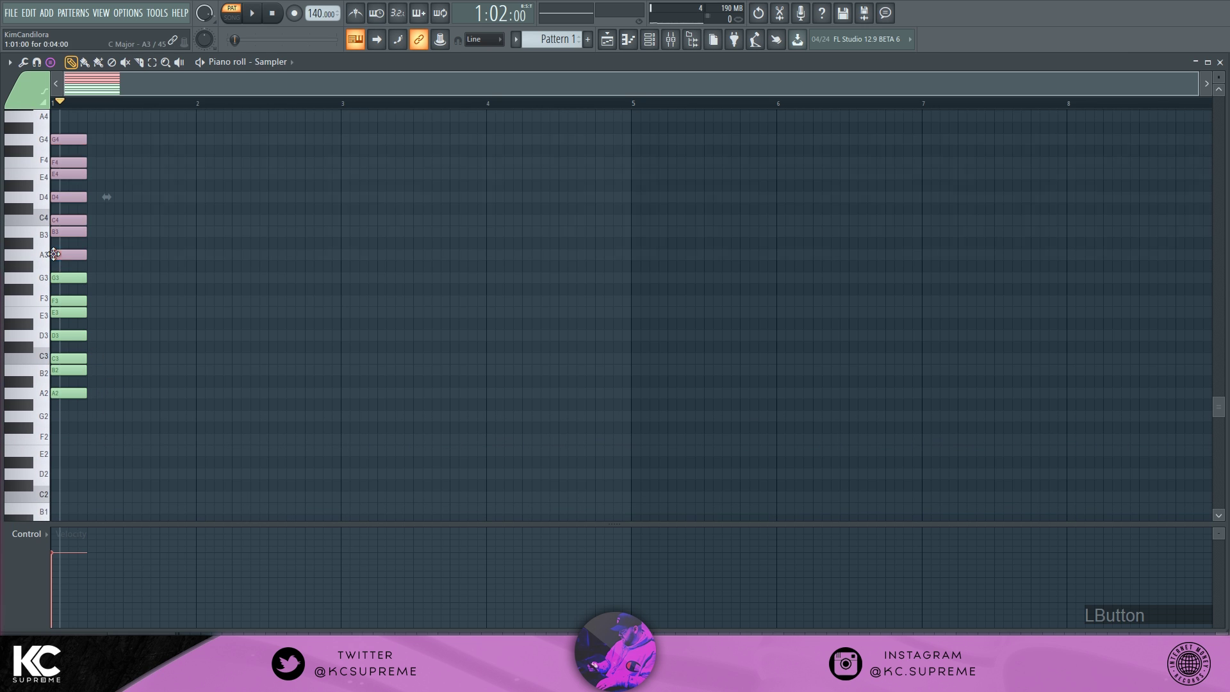
{"action": "scroll", "coordinate": [76, 301], "scroll_direction": "up", "scroll_amount": 3}
{"action": "scroll", "coordinate": [71, 289], "scroll_direction": "up", "scroll_amount": 2}
{"action": "left_click", "coordinate": [58, 258]}
{"action": "scroll", "coordinate": [72, 287], "scroll_direction": "up", "scroll_amount": 5}
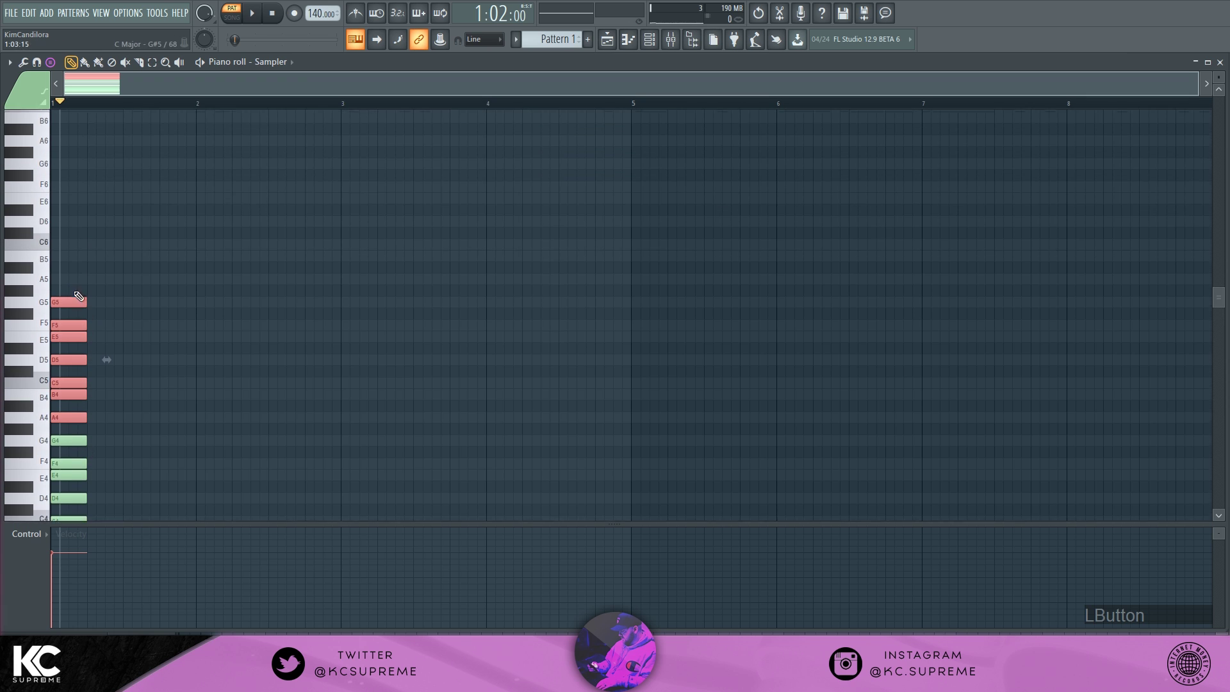
- Continue stacking the natural minor scale stamps at the start of bar 1 from A5 up to A9
{"action": "left_click", "coordinate": [58, 293]}
{"action": "left_click", "coordinate": [56, 154]}
{"action": "scroll", "coordinate": [55, 192], "scroll_direction": "up", "scroll_amount": 4}
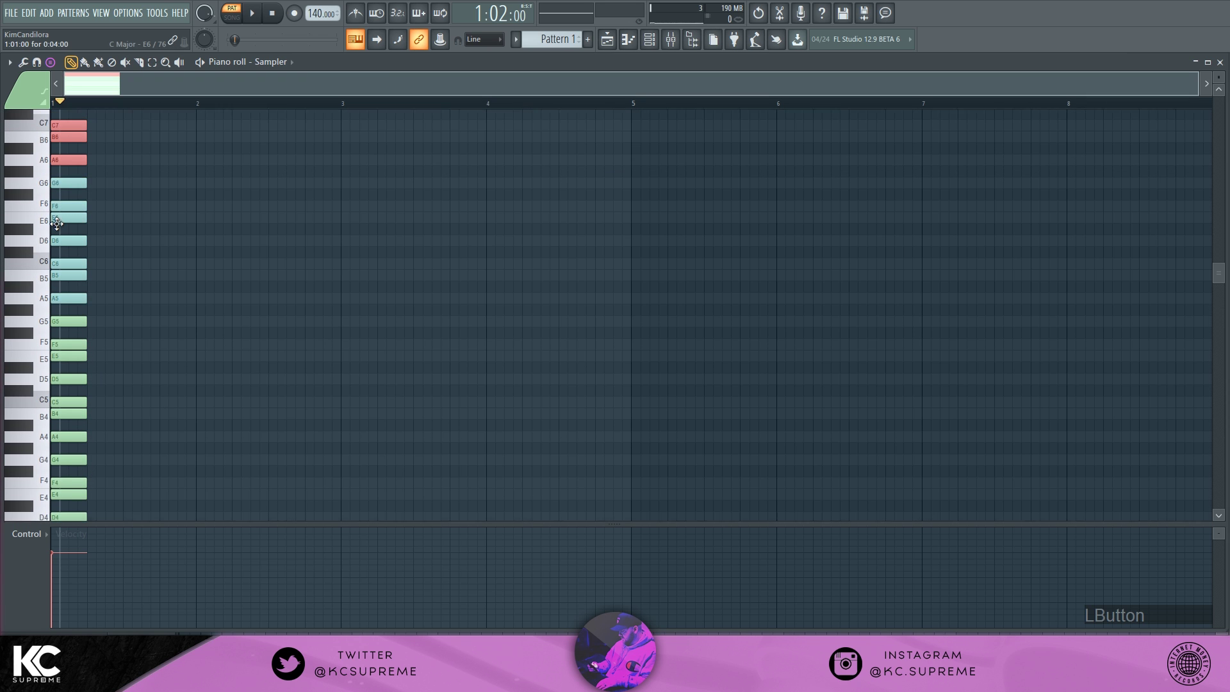
{"action": "left_click", "coordinate": [50, 258]}
{"action": "scroll", "coordinate": [54, 269], "scroll_direction": "up", "scroll_amount": 3}
{"action": "left_click", "coordinate": [54, 291]}
{"action": "scroll", "coordinate": [100, 352], "scroll_direction": "up", "scroll_amount": 2}
- Add one more natural minor scale stamp below the stack, rooted on A1 at the start of bar 1
{"action": "scroll", "coordinate": [103, 256], "scroll_direction": "down", "scroll_amount": 8}
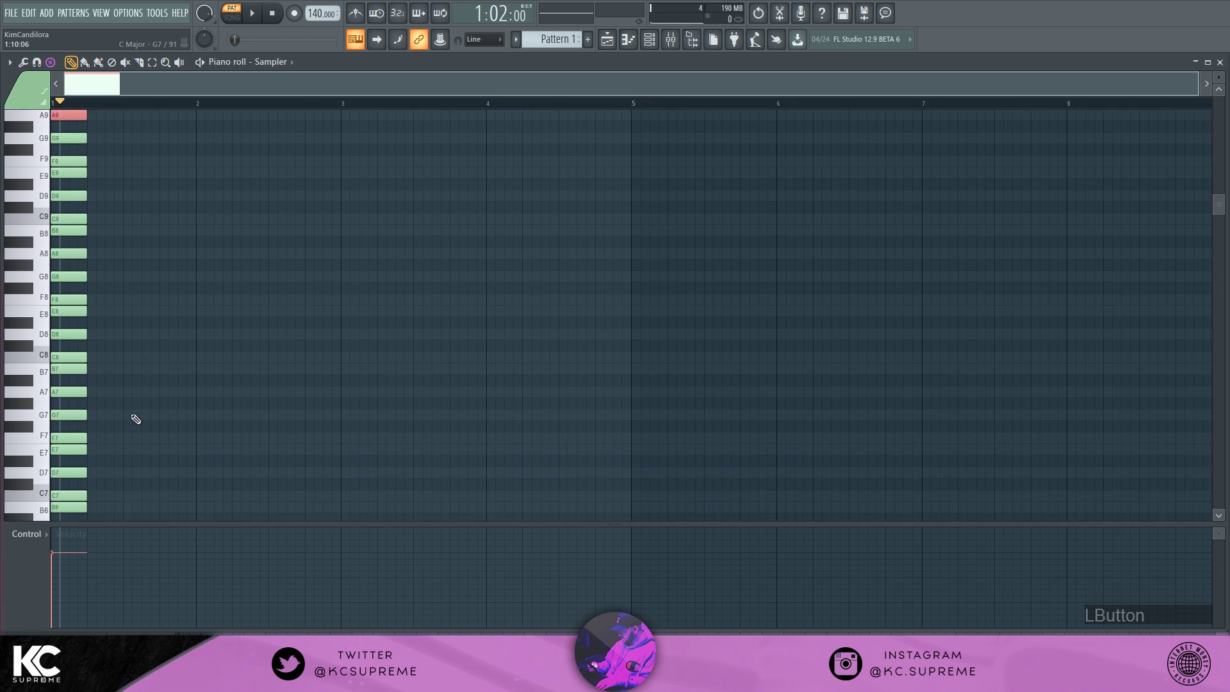
{"action": "scroll", "coordinate": [67, 455], "scroll_direction": "down", "scroll_amount": 8}
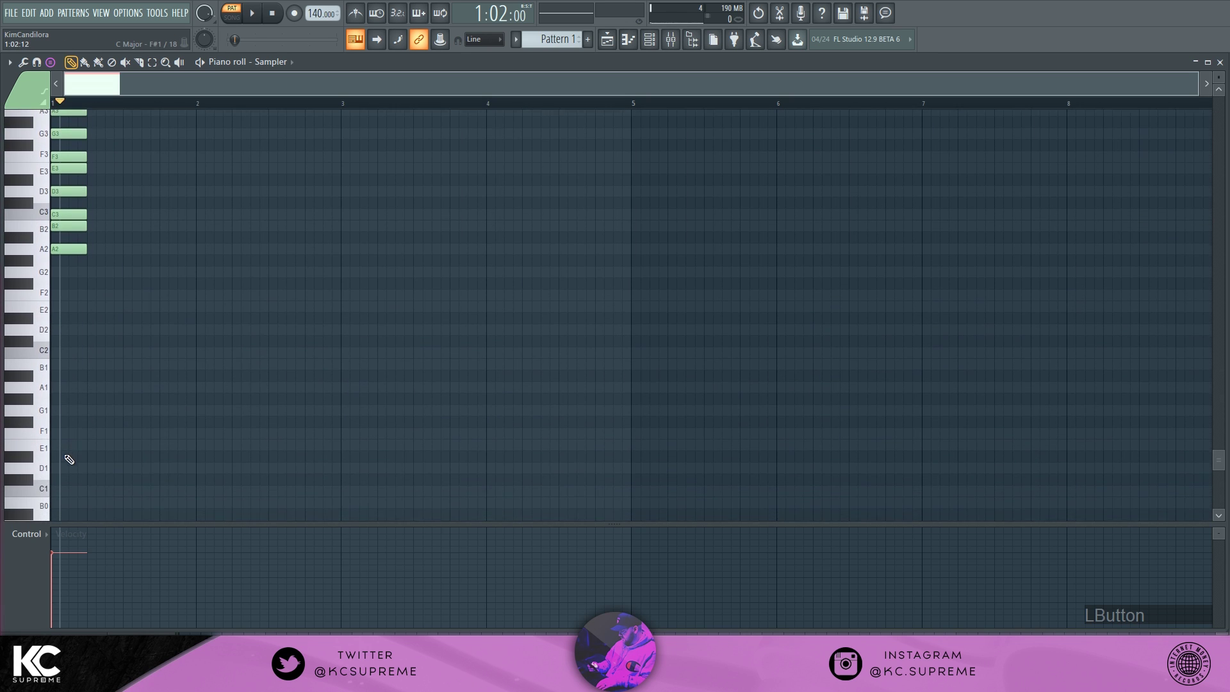
{"action": "left_click", "coordinate": [61, 382]}
{"action": "left_click_drag", "start_coordinate": [77, 381], "coordinate": [67, 380]}
{"action": "scroll", "coordinate": [267, 450], "scroll_direction": "up", "scroll_amount": 3}
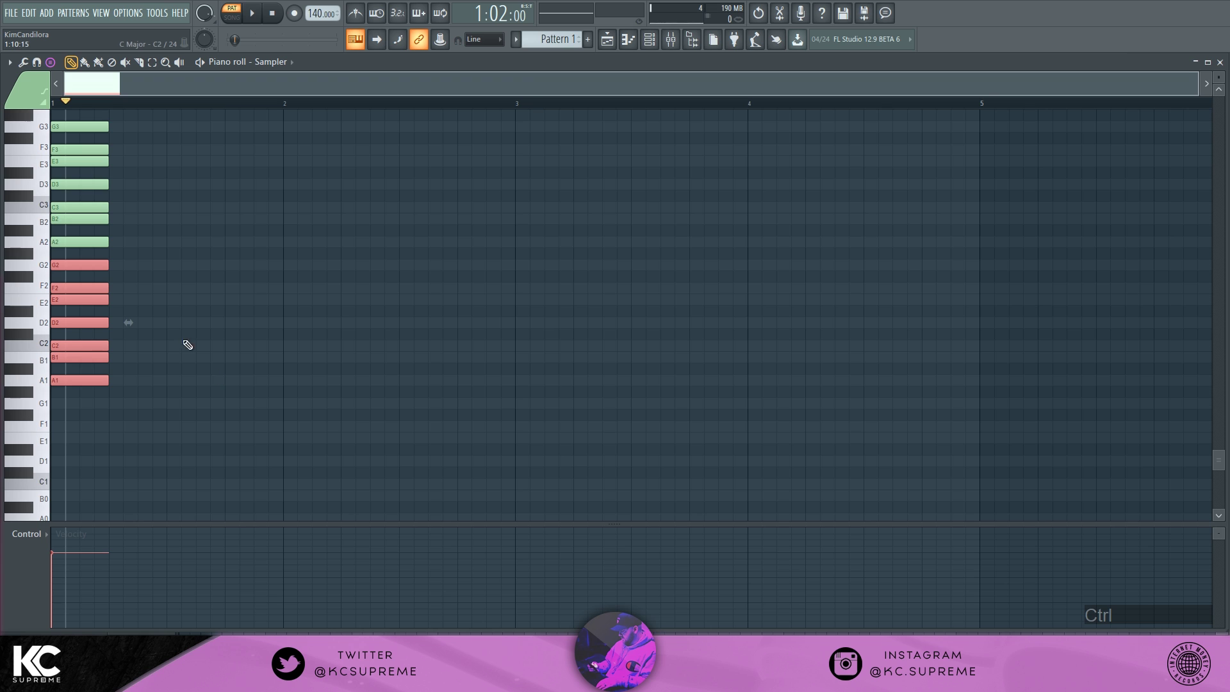
- Select all the stamped scale notes, stretch them to eight bars long, and clear the selection
{"action": "key", "text": "ctrl+a"}
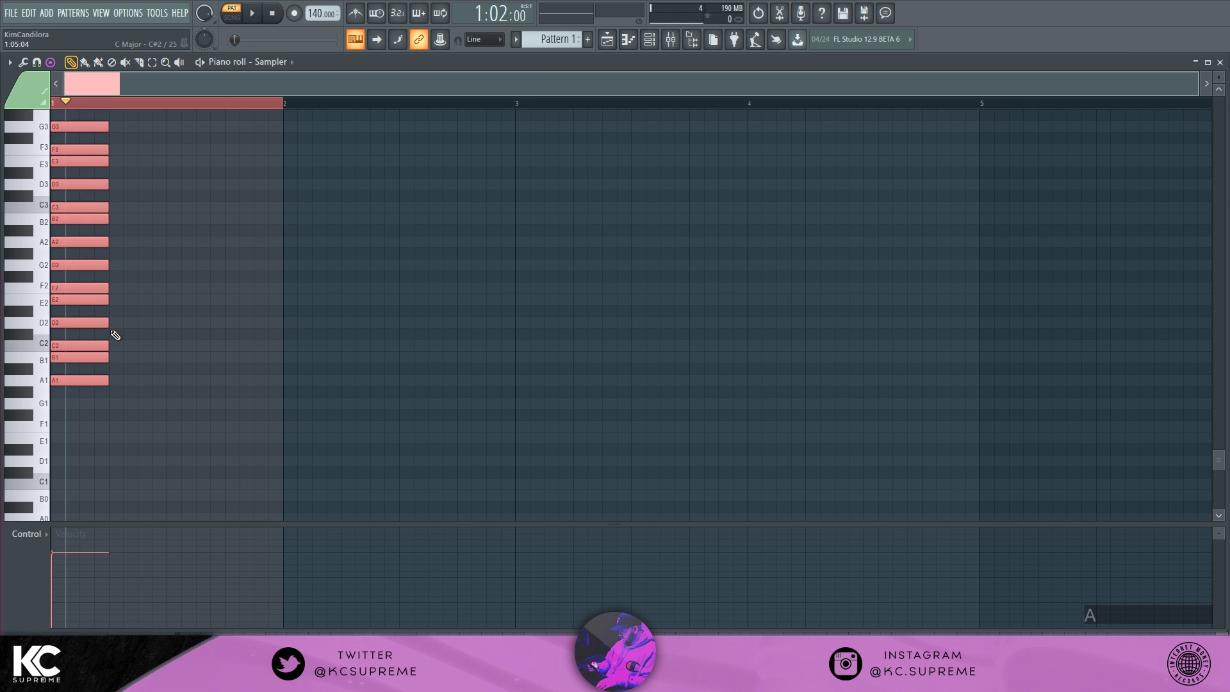
{"action": "left_click_drag", "start_coordinate": [113, 334], "coordinate": [1092, 352]}
{"action": "scroll", "coordinate": [516, 357], "scroll_direction": "down", "scroll_amount": 3}
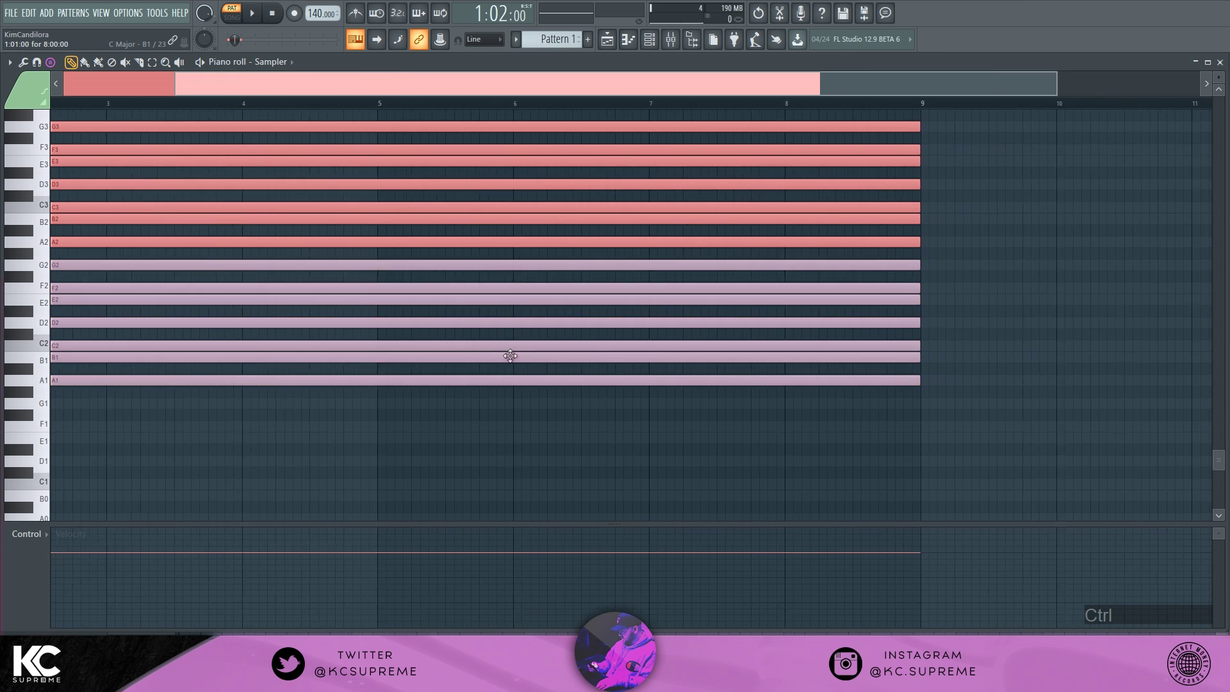
{"action": "scroll", "coordinate": [314, 321], "scroll_direction": "up", "scroll_amount": 15}
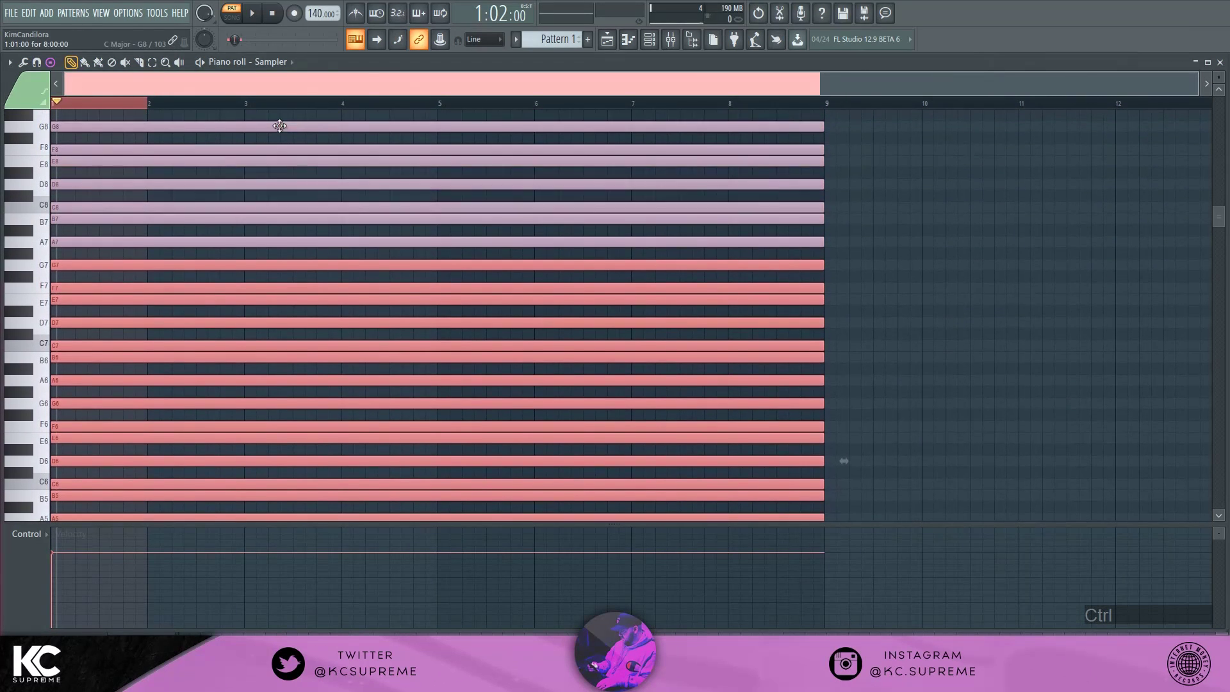
{"action": "left_click", "coordinate": [649, 40]}
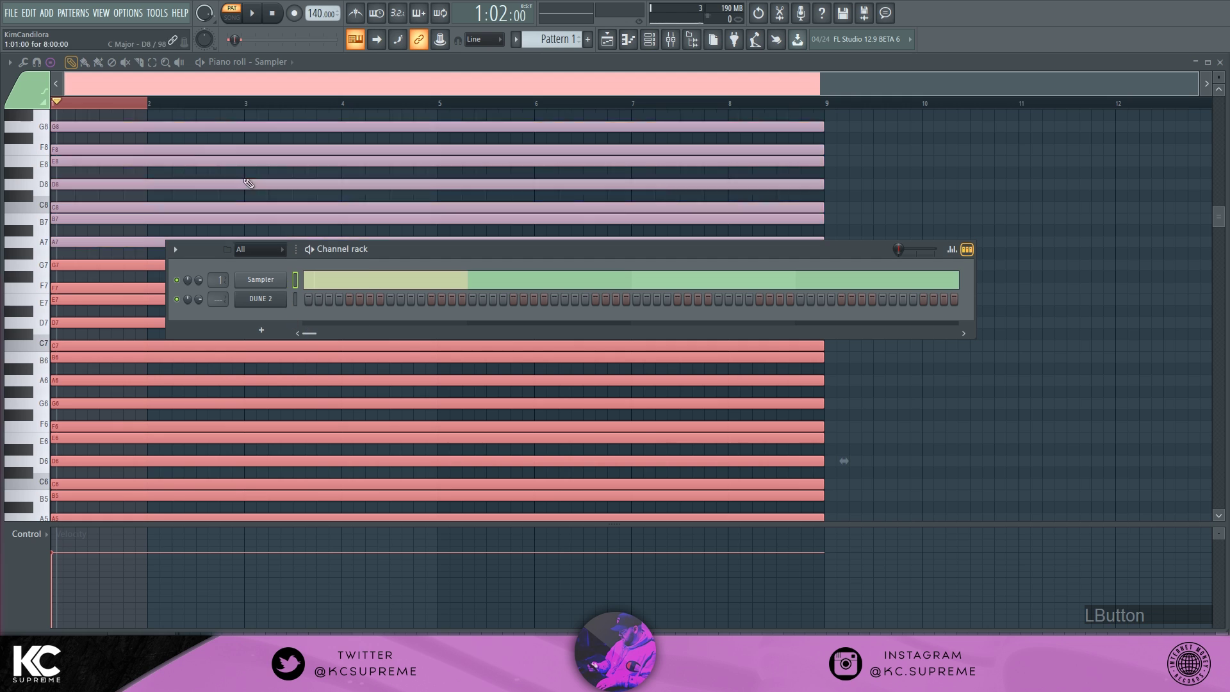
{"action": "left_click", "coordinate": [59, 103]}
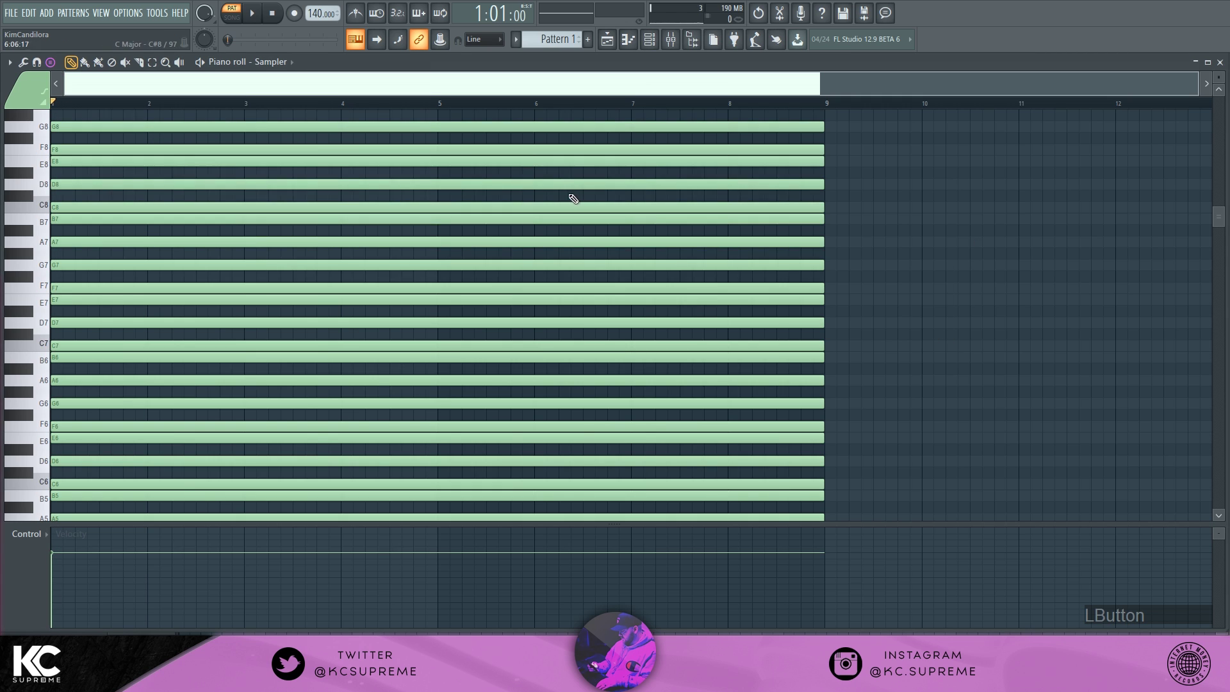
- Open the DUNE 2 channel's piano roll and check the Ghost channels option among its helpers
{"action": "left_click", "coordinate": [649, 39]}
{"action": "right_click", "coordinate": [267, 300]}
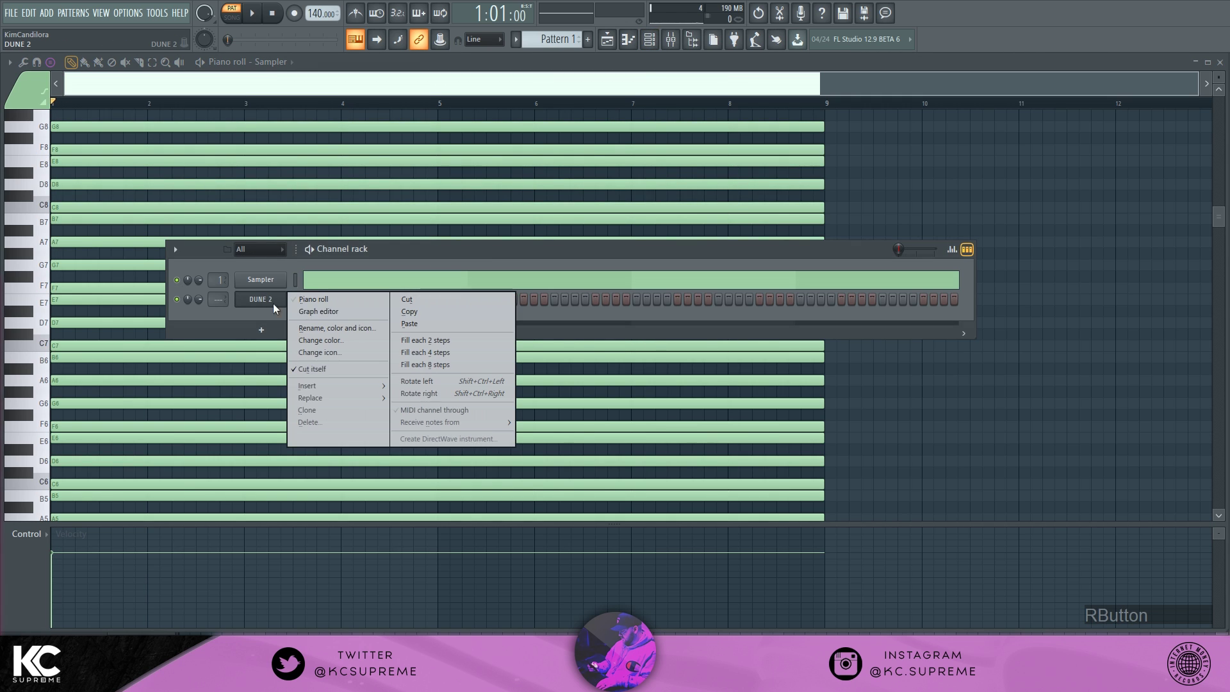
{"action": "left_click", "coordinate": [314, 299]}
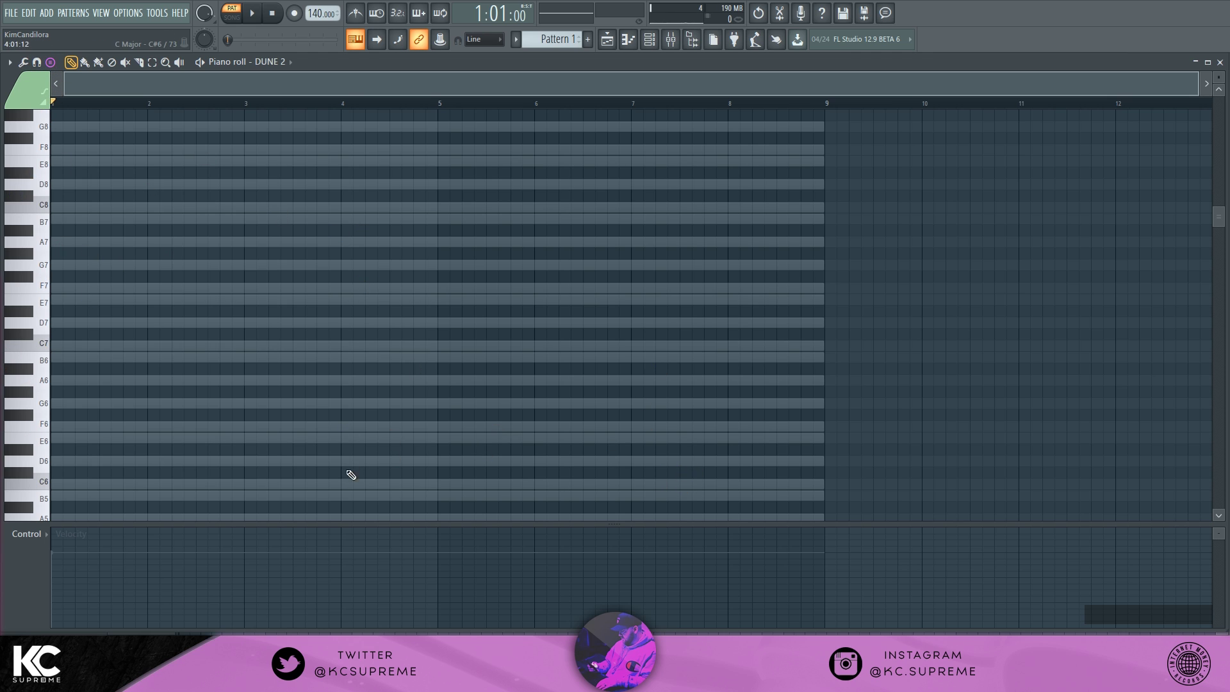
{"action": "left_click", "coordinate": [9, 61]}
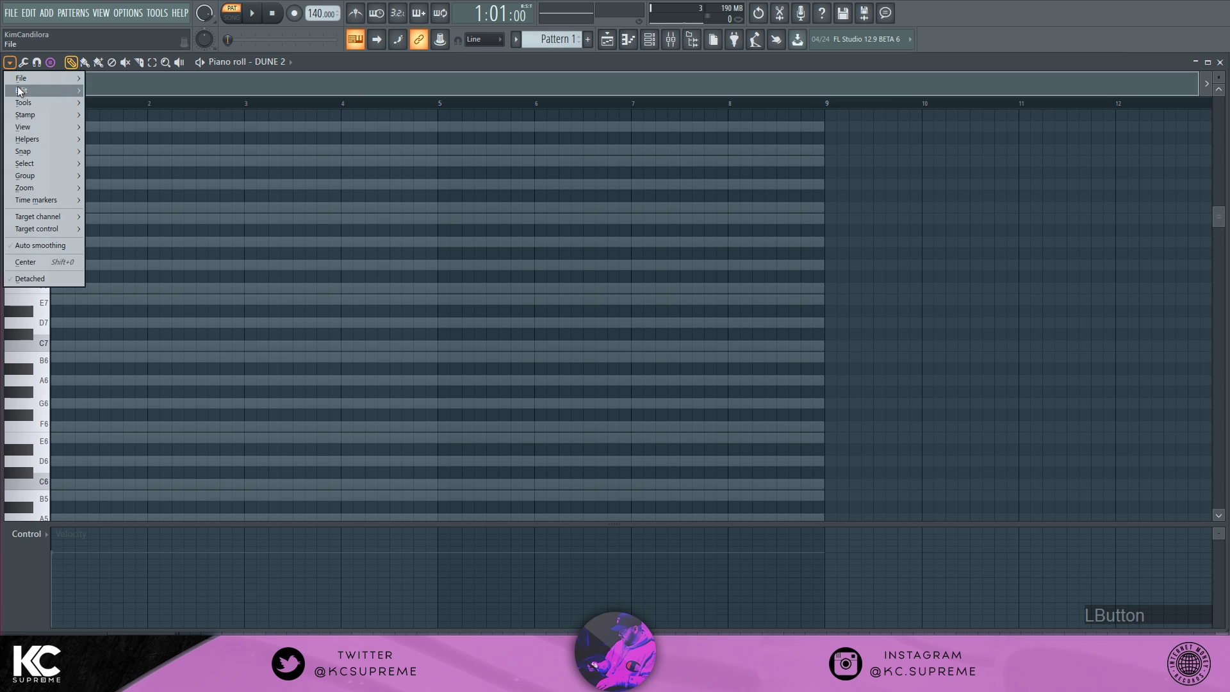
{"action": "mouse_move", "coordinate": [32, 144]}
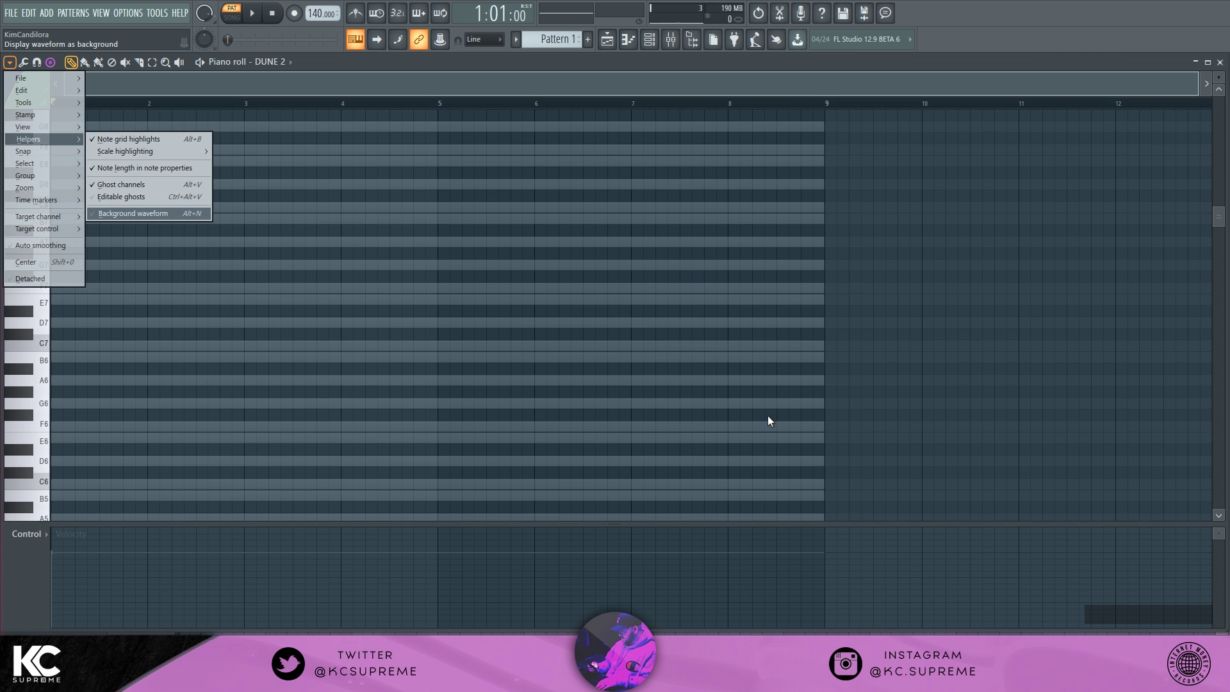
{"action": "left_click", "coordinate": [212, 75]}
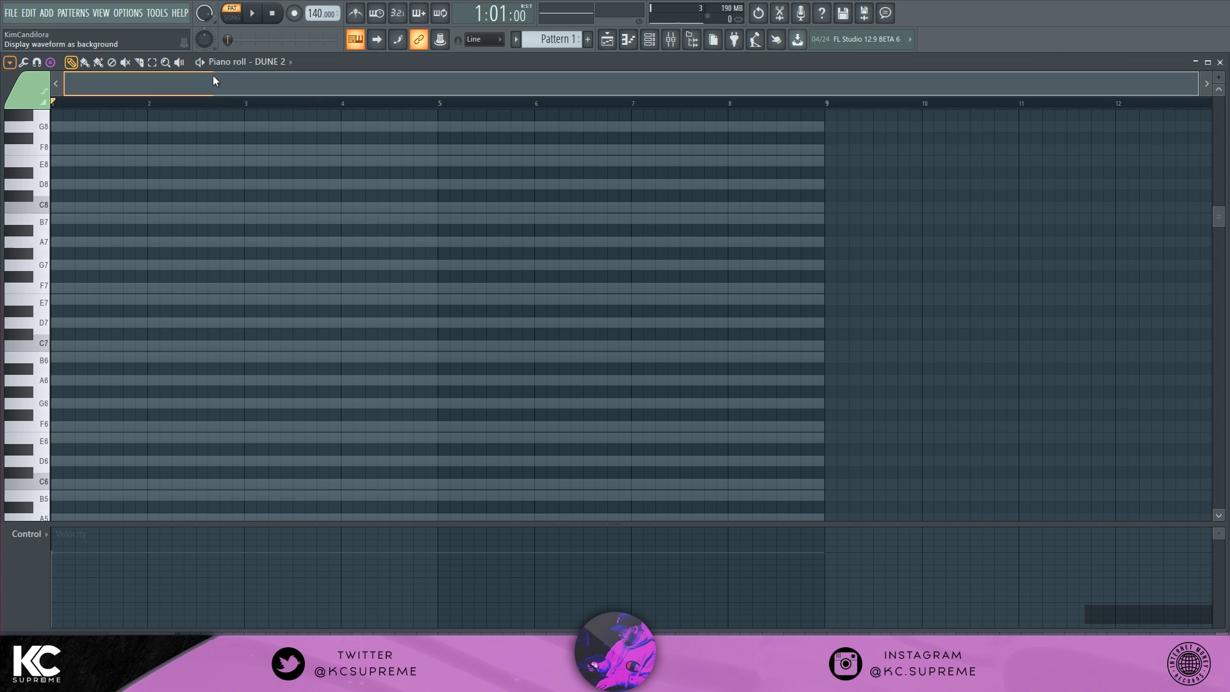
- Set the stamp back to (none), place a single test note in bar 1 and delete it
{"action": "left_click", "coordinate": [51, 63]}
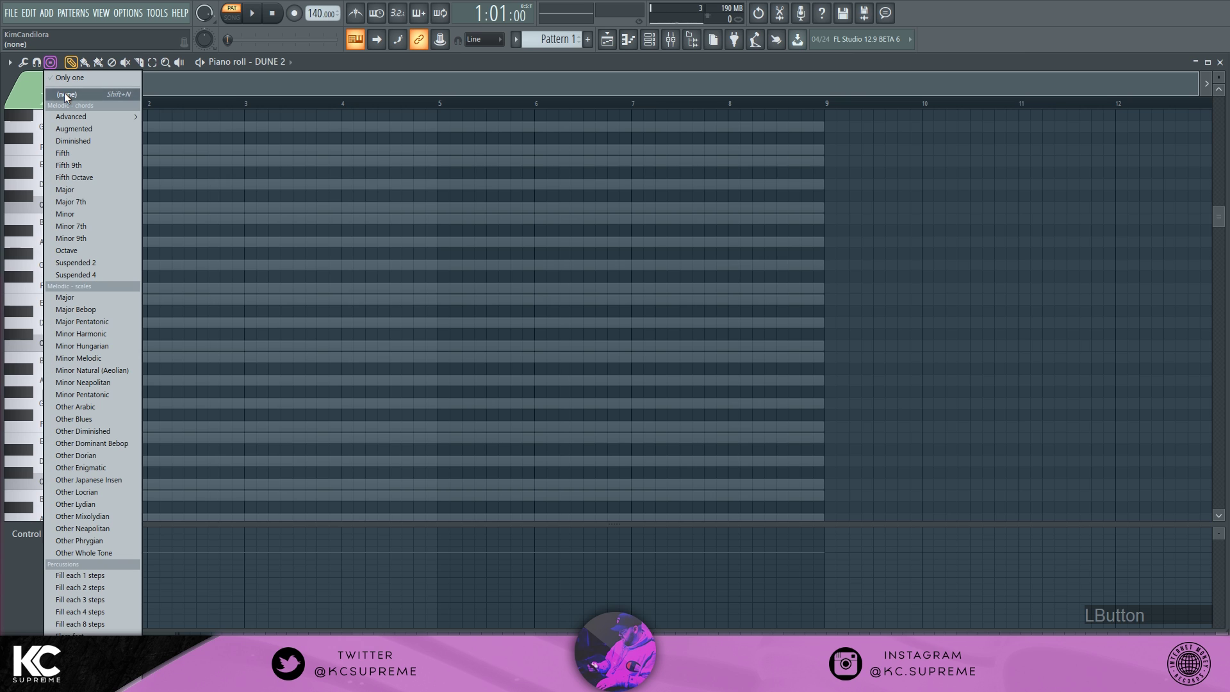
{"action": "left_click", "coordinate": [64, 94]}
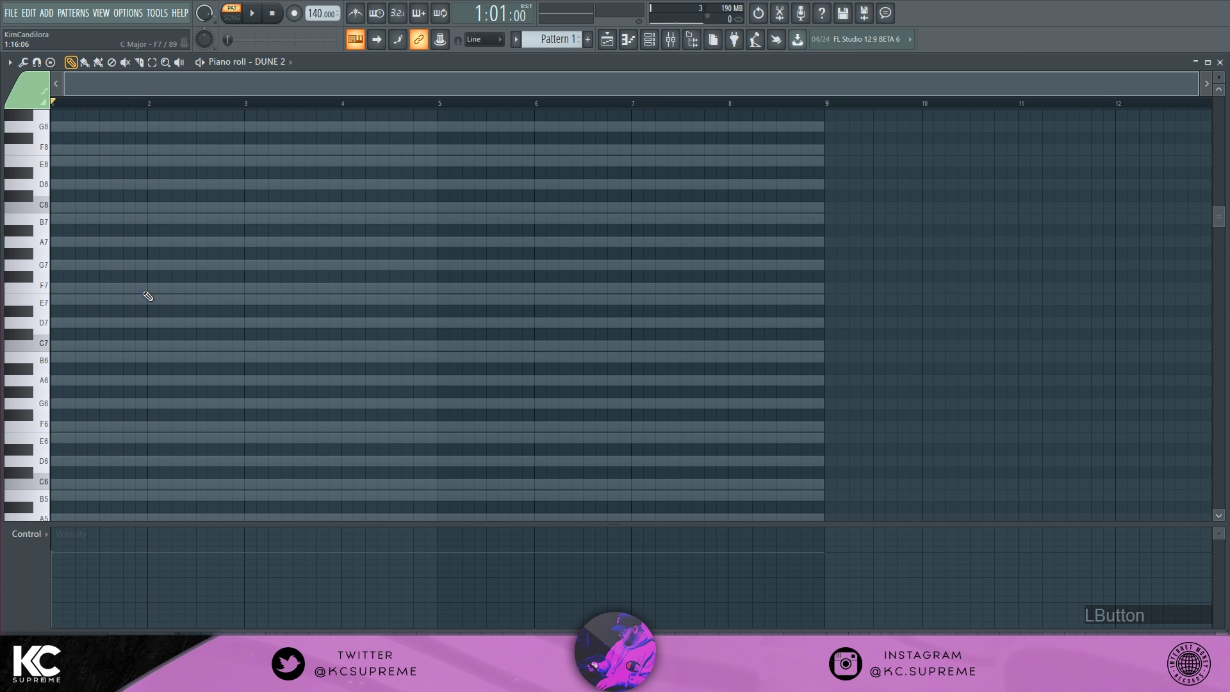
{"action": "left_click", "coordinate": [105, 272]}
{"action": "right_click", "coordinate": [141, 272]}
- Build a one-bar A minor chord in bar 1 from A4, C5 and E5 on the ghosted scale rows and play it
{"action": "scroll", "coordinate": [136, 330], "scroll_direction": "down", "scroll_amount": 3}
{"action": "scroll", "coordinate": [131, 346], "scroll_direction": "down", "scroll_amount": 10}
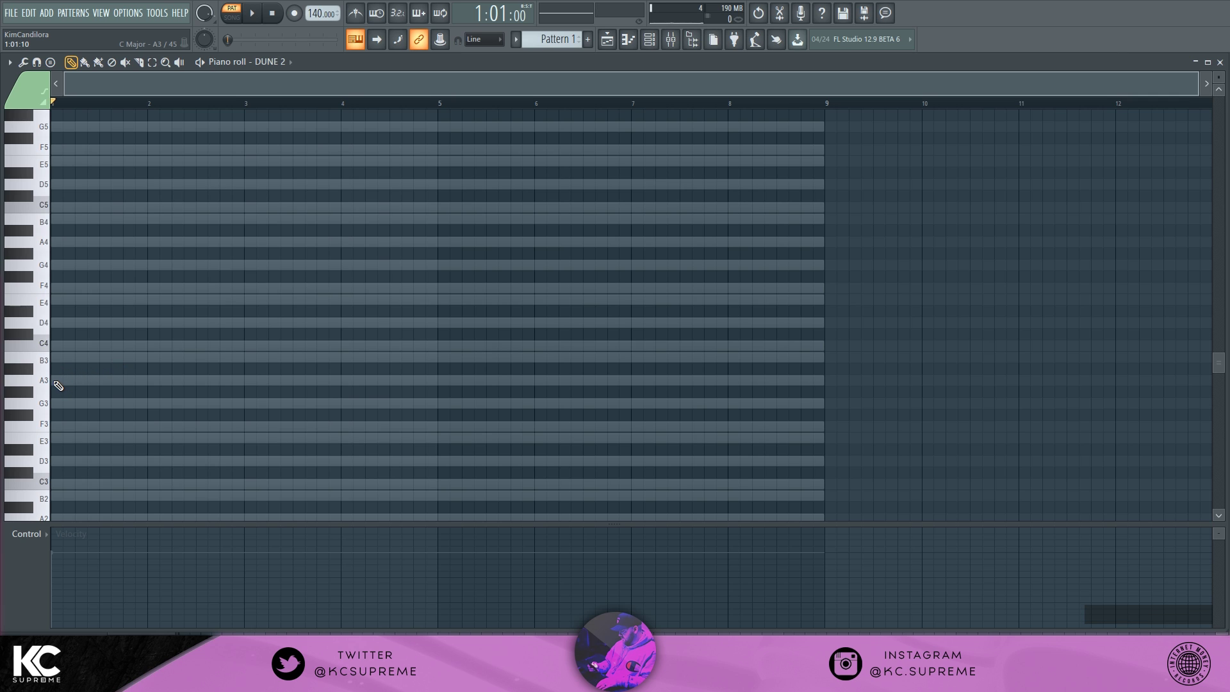
{"action": "left_click_drag", "start_coordinate": [59, 385], "coordinate": [74, 236]}
{"action": "scroll", "coordinate": [75, 291], "scroll_direction": "up", "scroll_amount": 3}
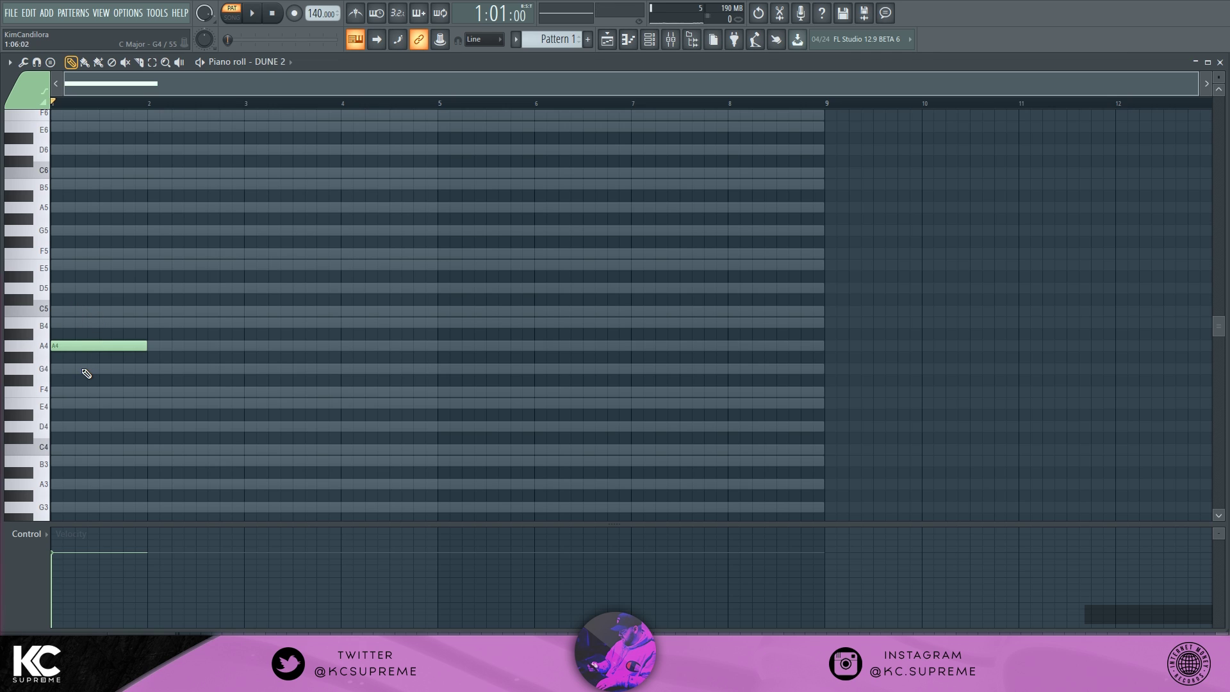
{"action": "left_click", "coordinate": [58, 313]}
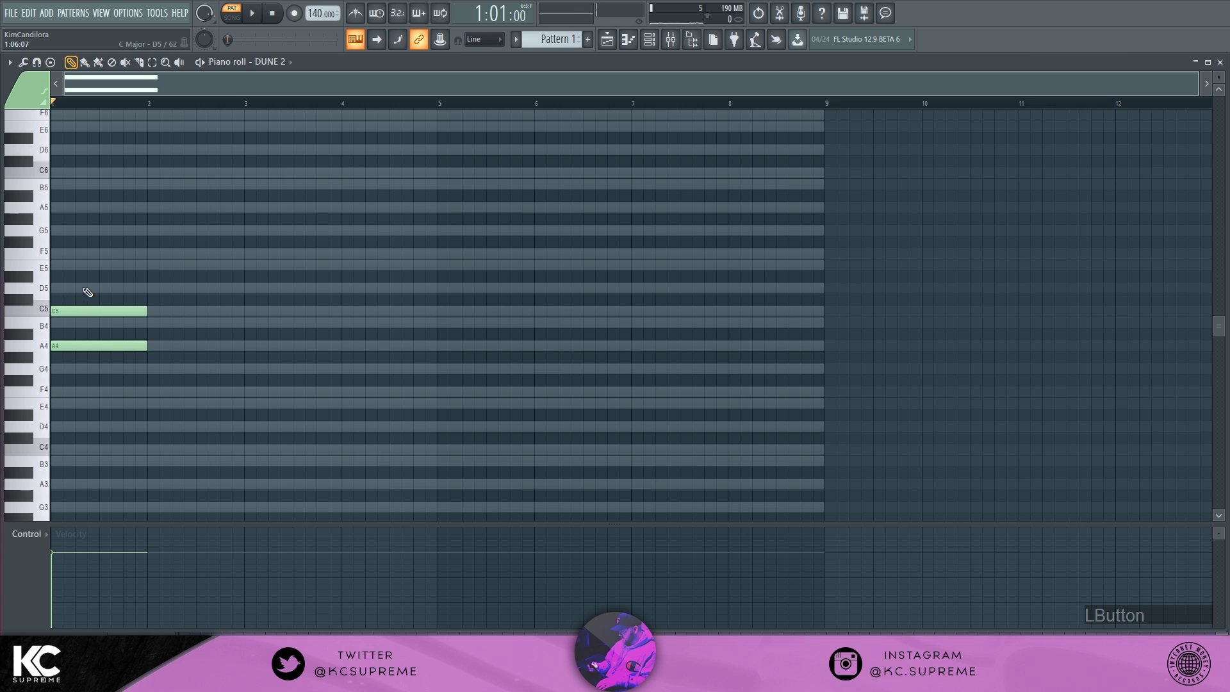
{"action": "left_click", "coordinate": [58, 266]}
{"action": "key", "text": "space"}
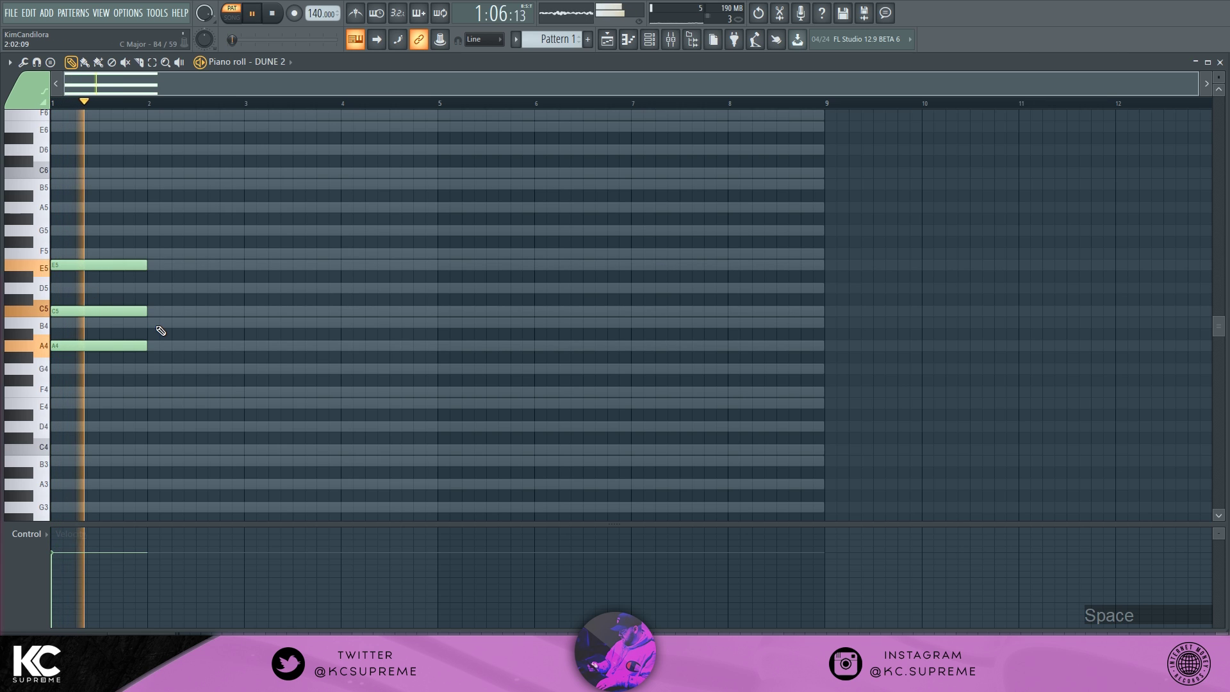
{"action": "key", "text": "space"}
{"action": "scroll", "coordinate": [121, 353], "scroll_direction": "up", "scroll_amount": 8}
{"action": "scroll", "coordinate": [74, 401], "scroll_direction": "down", "scroll_amount": 3}
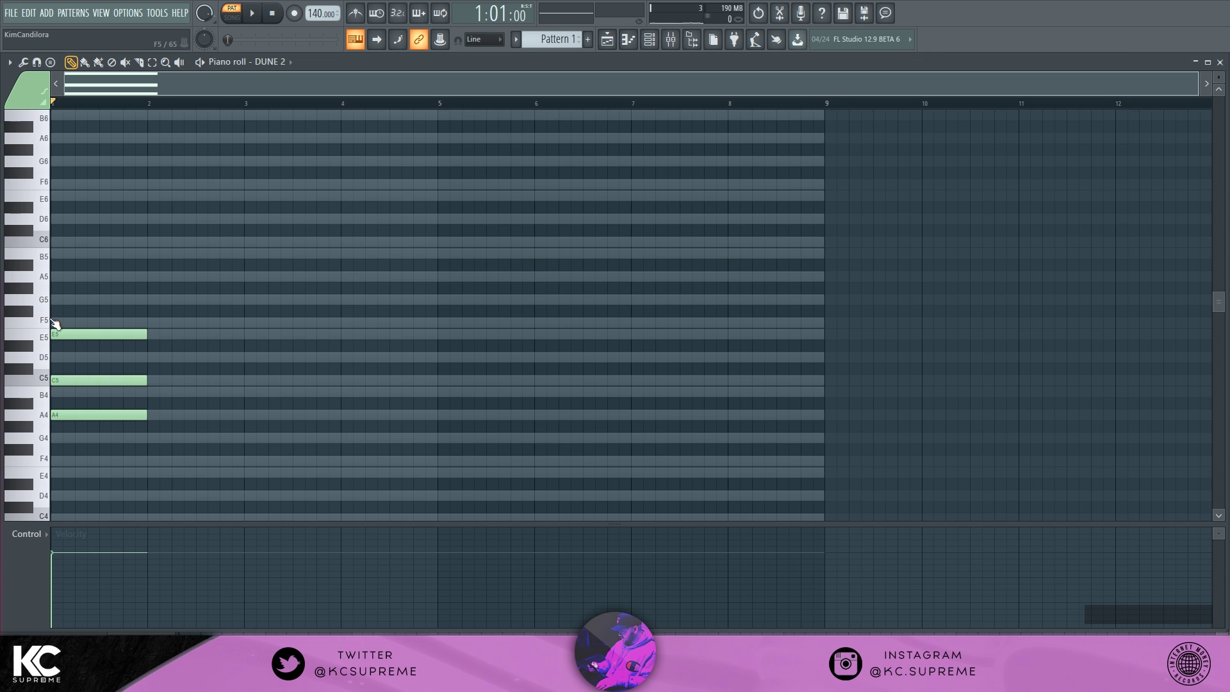
{"action": "scroll", "coordinate": [186, 375], "scroll_direction": "down", "scroll_amount": 3}
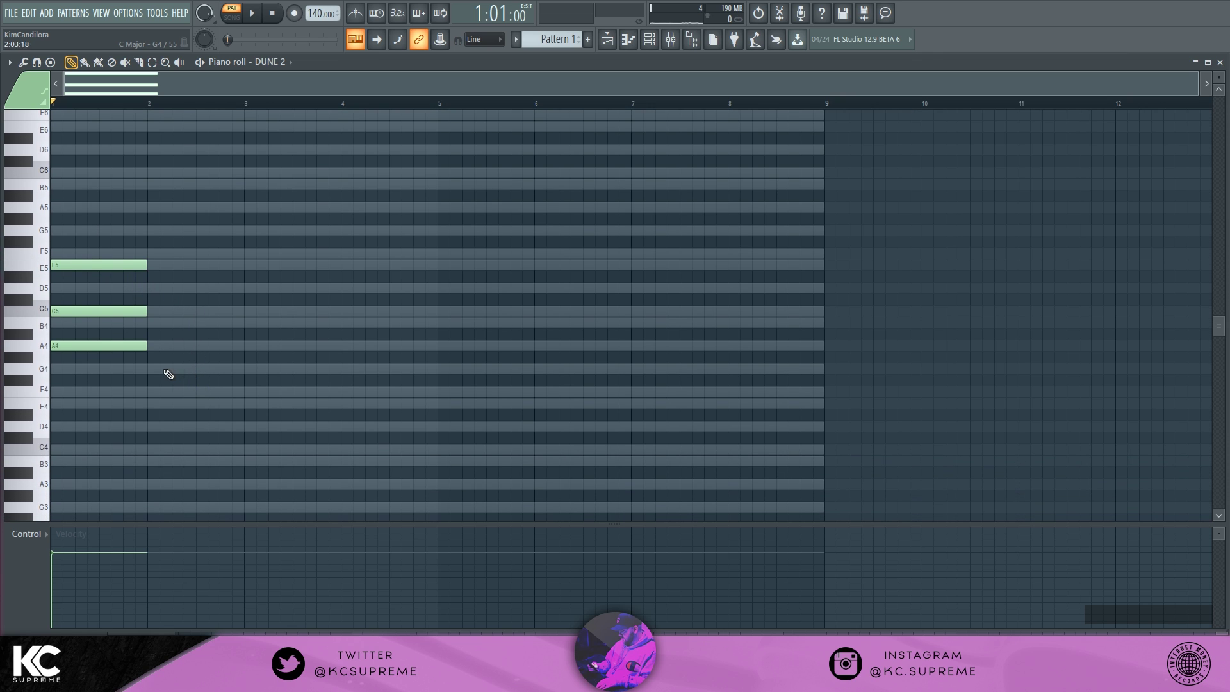
- Audition the keyboard keys and place one-bar root notes E4 in bar 2, C4 in bar 3 and D4 in bar 4
{"action": "left_click", "coordinate": [50, 351]}
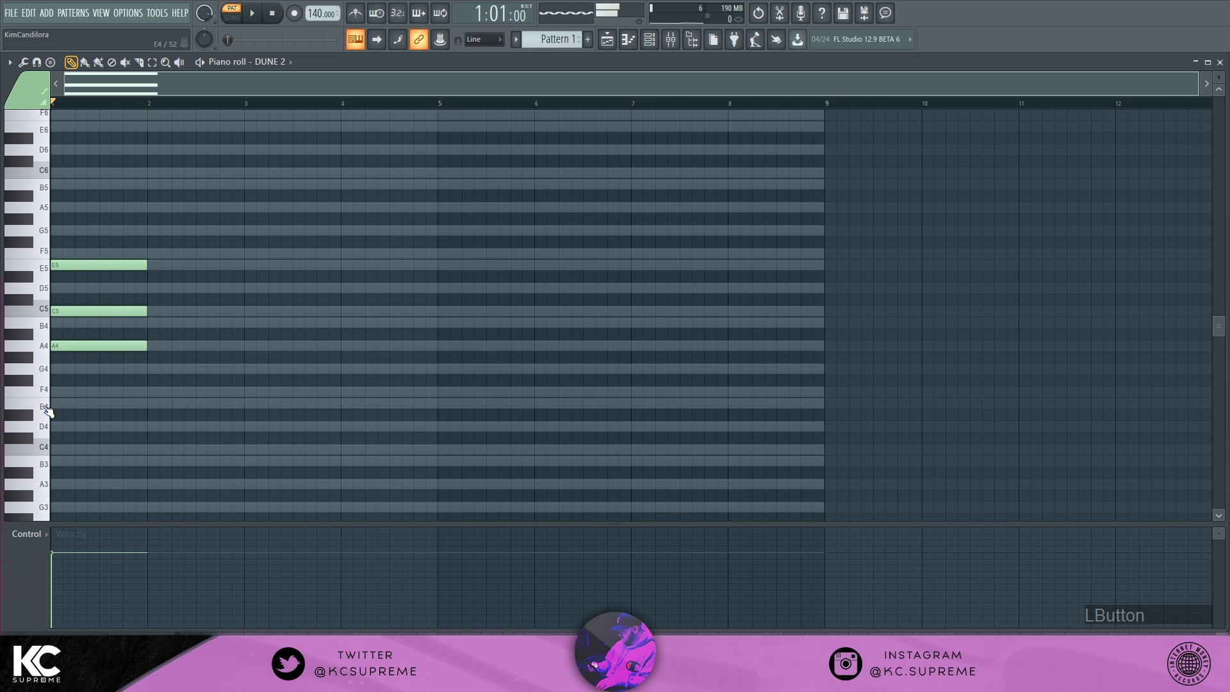
{"action": "left_click", "coordinate": [151, 405]}
{"action": "left_click", "coordinate": [38, 455]}
{"action": "left_click", "coordinate": [35, 426]}
{"action": "left_click", "coordinate": [36, 446]}
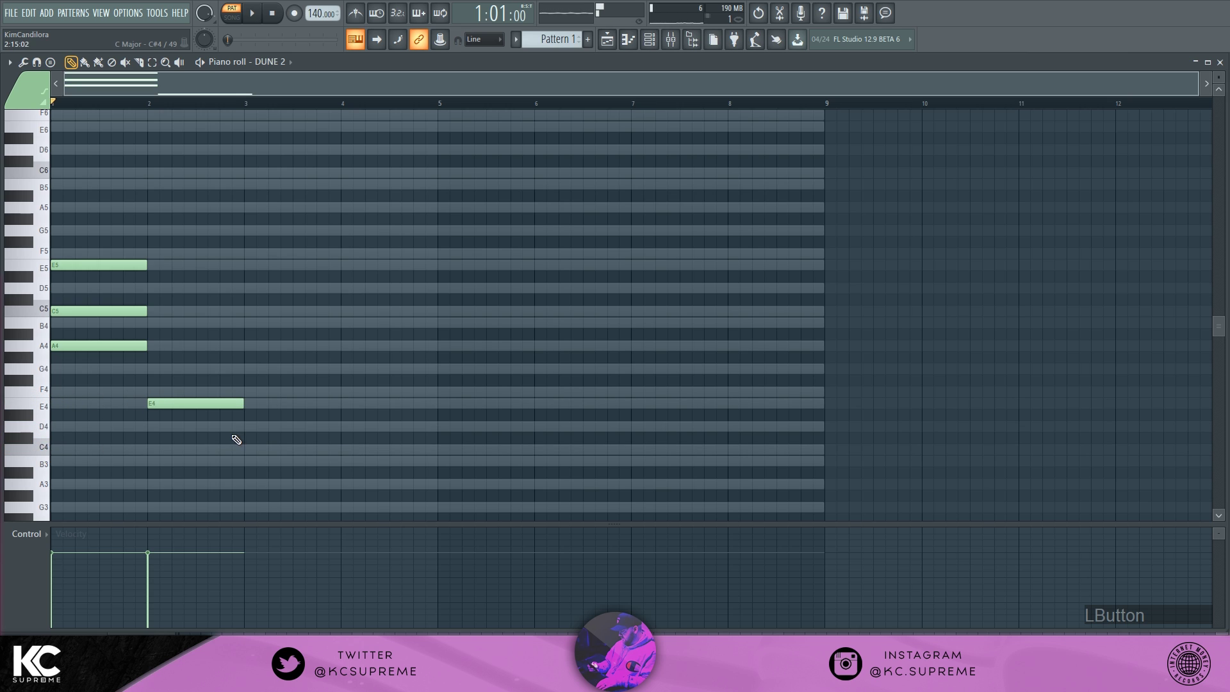
{"action": "left_click", "coordinate": [246, 448]}
{"action": "left_click", "coordinate": [38, 485]}
{"action": "left_click", "coordinate": [39, 449]}
{"action": "left_click", "coordinate": [343, 426]}
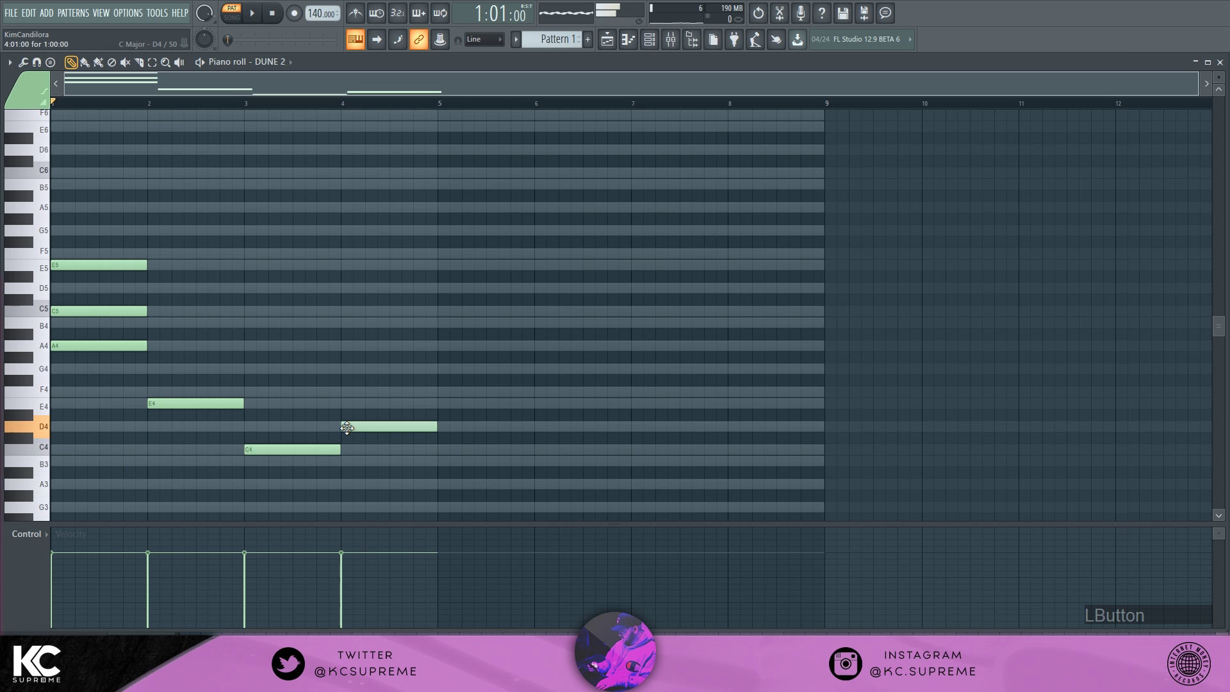
{"action": "left_click", "coordinate": [42, 349]}
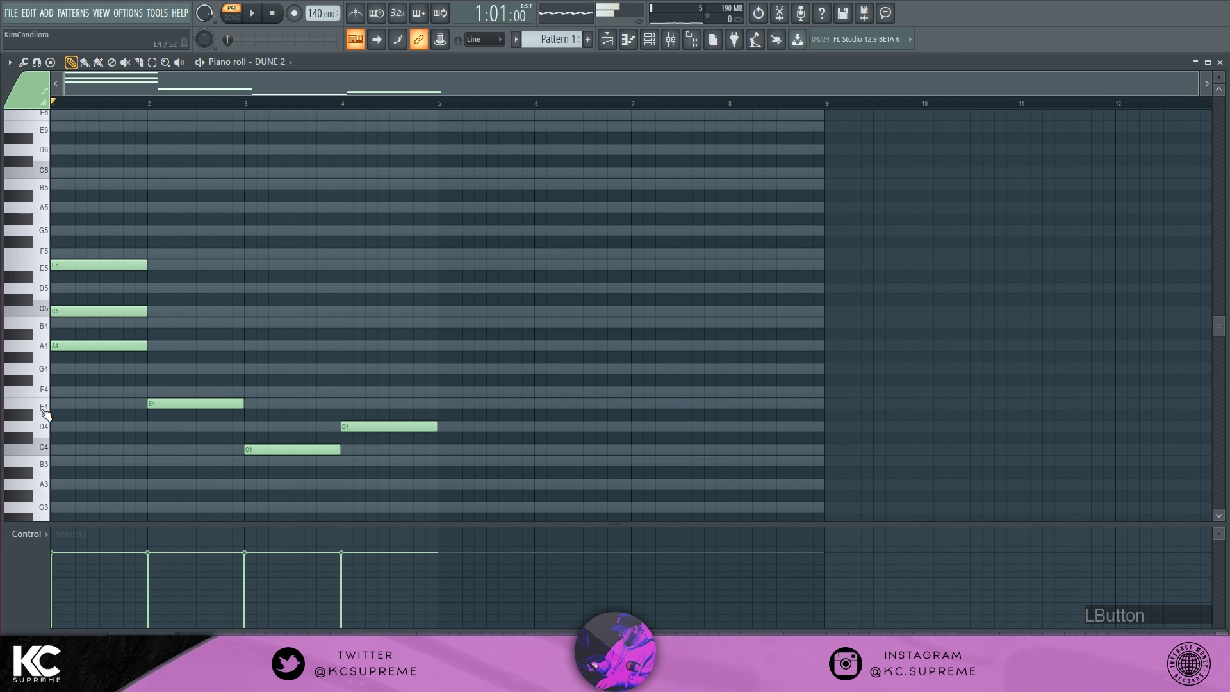
{"action": "left_click", "coordinate": [46, 444]}
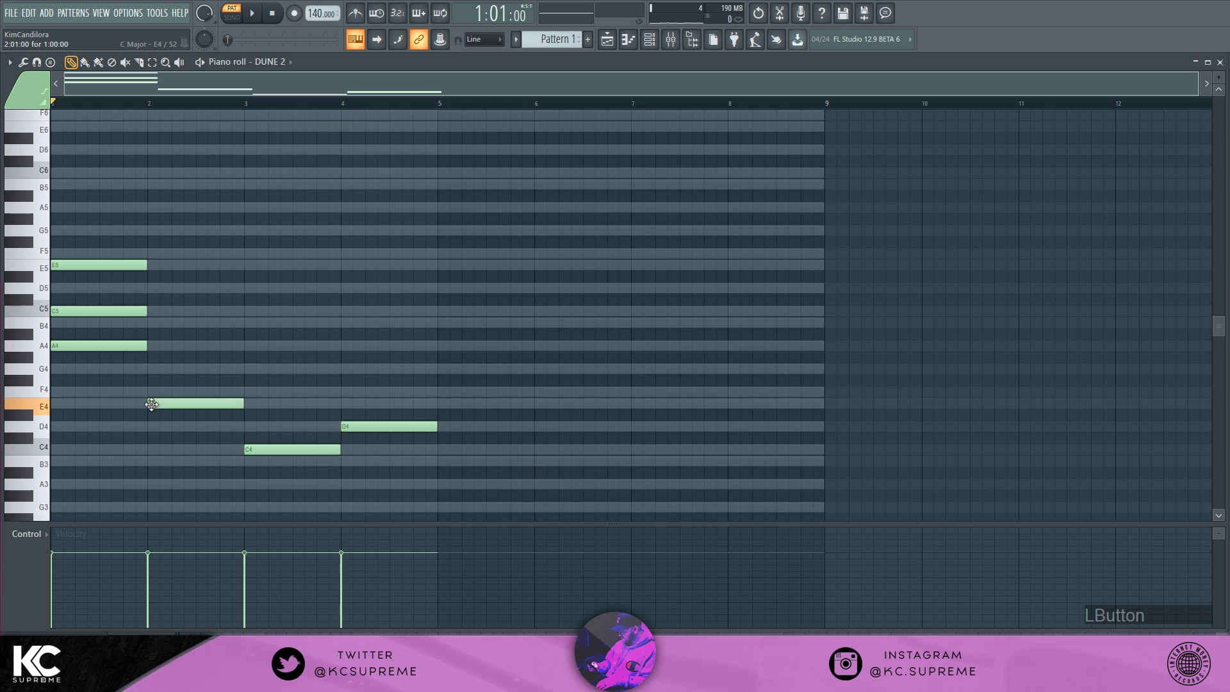
- Build triads on the bar 2 and bar 3 roots by adding G4 and B4 in bar 2, E4 and G4 in bar 3
{"action": "left_click", "coordinate": [152, 368]}
{"action": "left_click", "coordinate": [153, 323]}
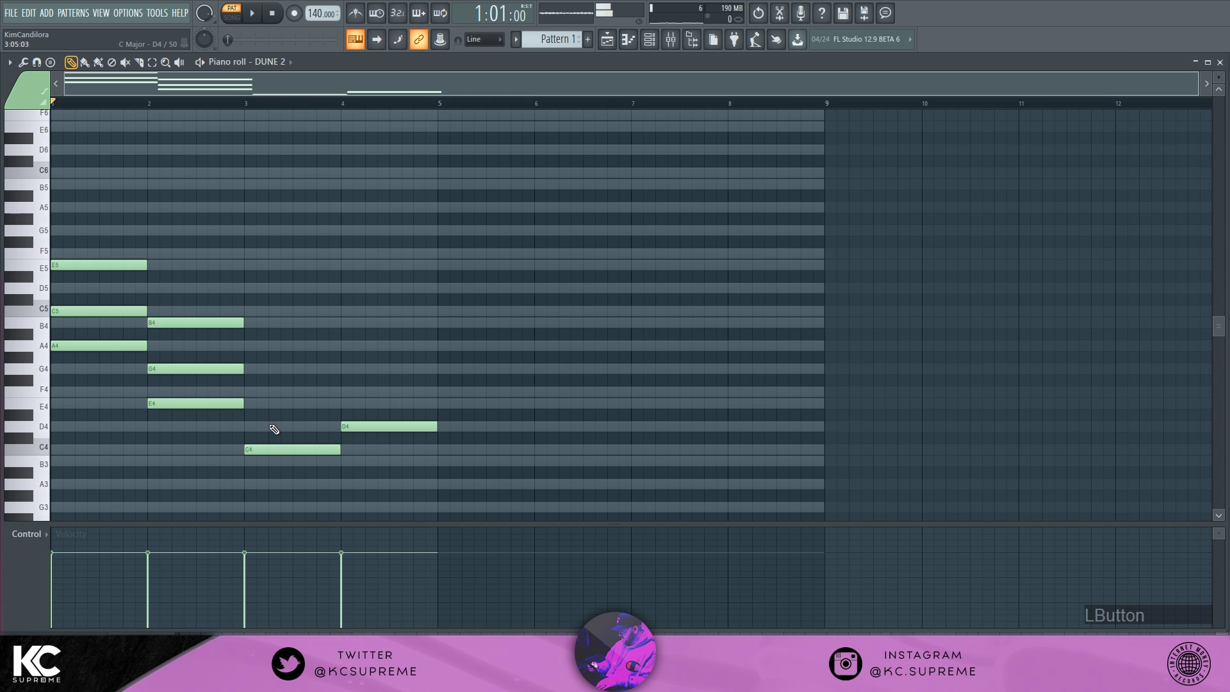
{"action": "left_click", "coordinate": [249, 403]}
{"action": "left_click", "coordinate": [249, 369]}
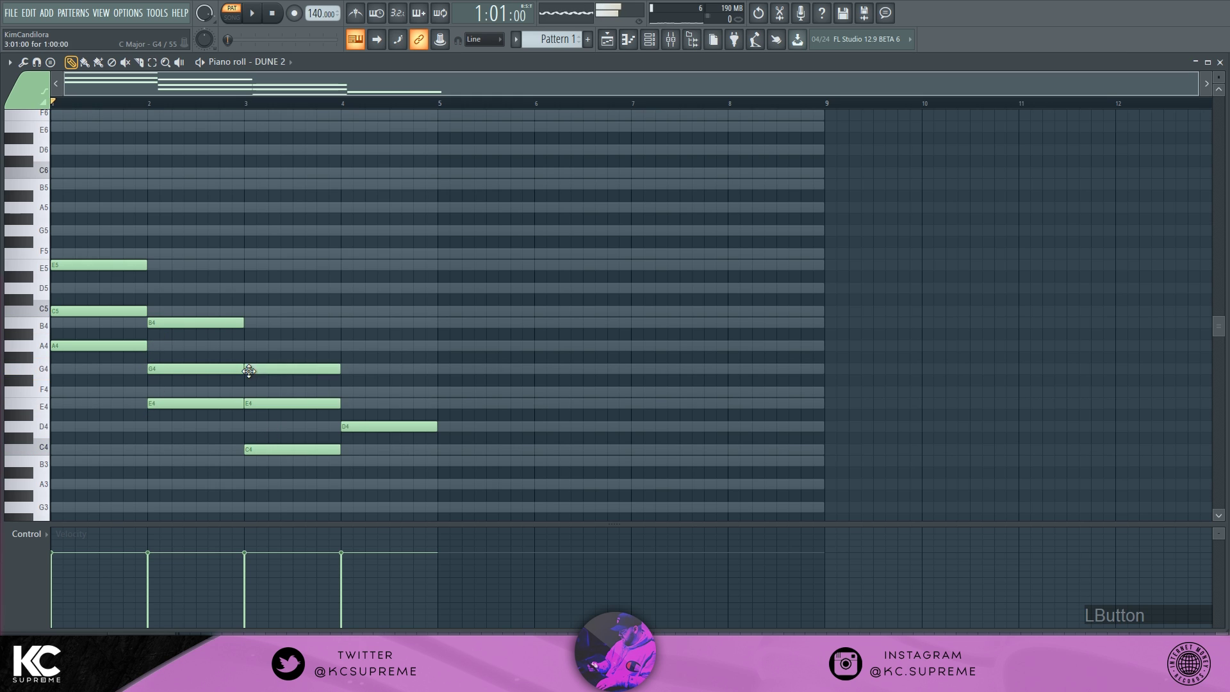
- Complete the bar 4 triad with F4 and A4, align A4 to the start of the bar, and play the progression
{"action": "left_click", "coordinate": [350, 392]}
{"action": "left_click", "coordinate": [354, 346]}
{"action": "left_click", "coordinate": [353, 347]}
{"action": "left_click_drag", "start_coordinate": [350, 346], "coordinate": [338, 347]}
{"action": "key", "text": "space"}
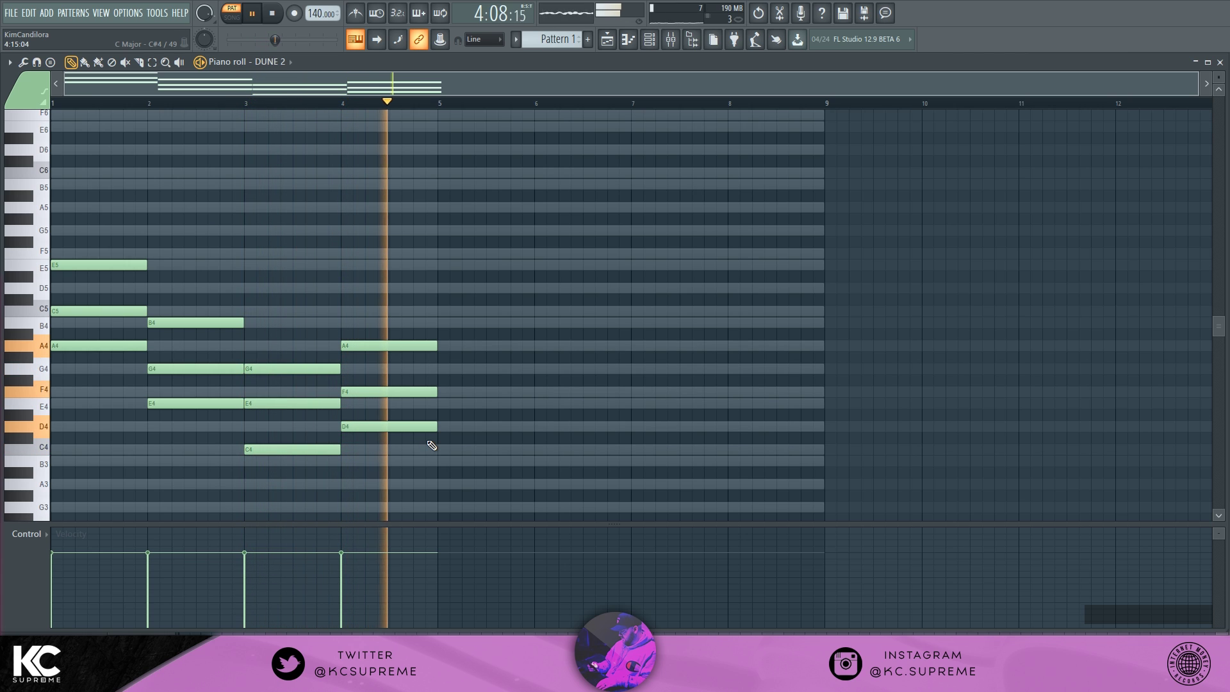
{"action": "key", "text": "space"}
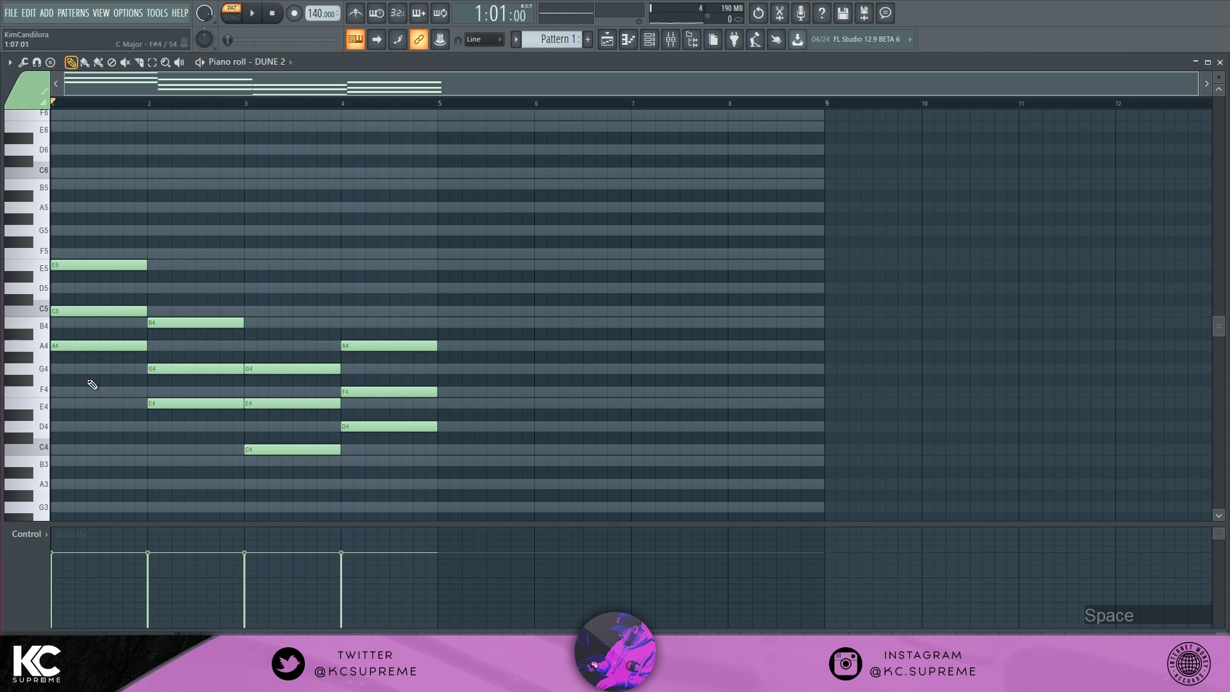
- Add a G5 seventh to the bar 1 chord and transpose all the chords down one octave while playing them
{"action": "scroll", "coordinate": [110, 338], "scroll_direction": "up", "scroll_amount": 6}
{"action": "scroll", "coordinate": [116, 385], "scroll_direction": "down", "scroll_amount": 3}
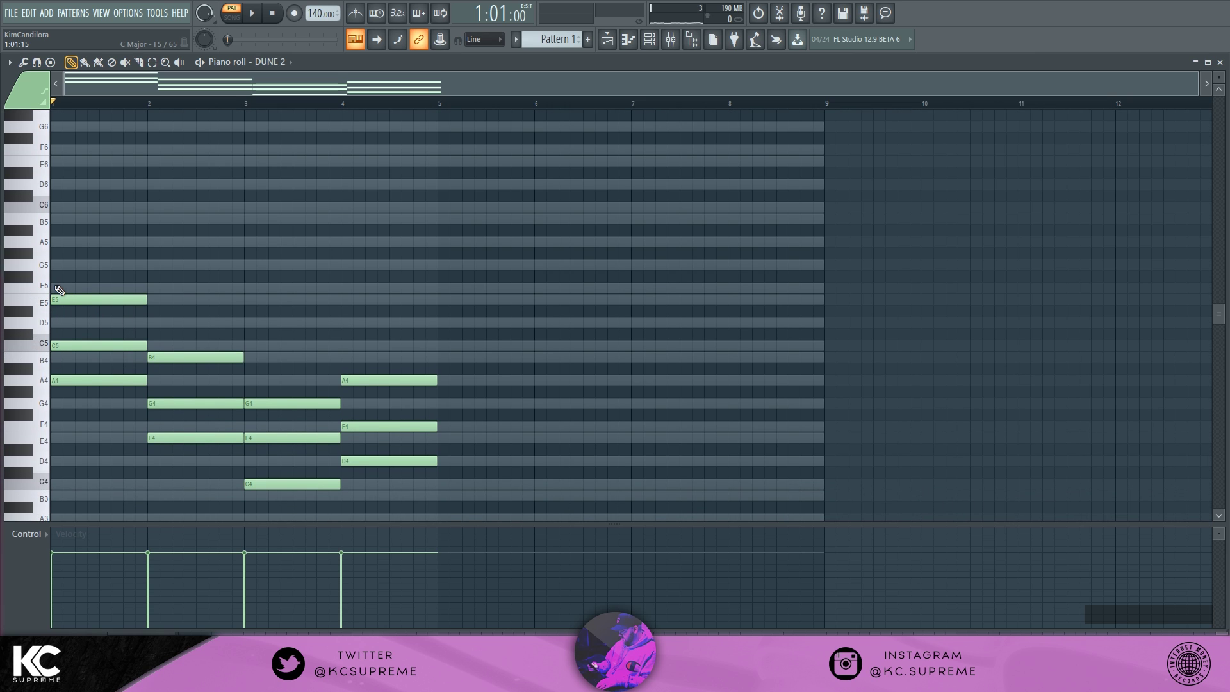
{"action": "left_click", "coordinate": [56, 262]}
{"action": "key", "text": "space"}
{"action": "key", "text": "ctrl+Down"}
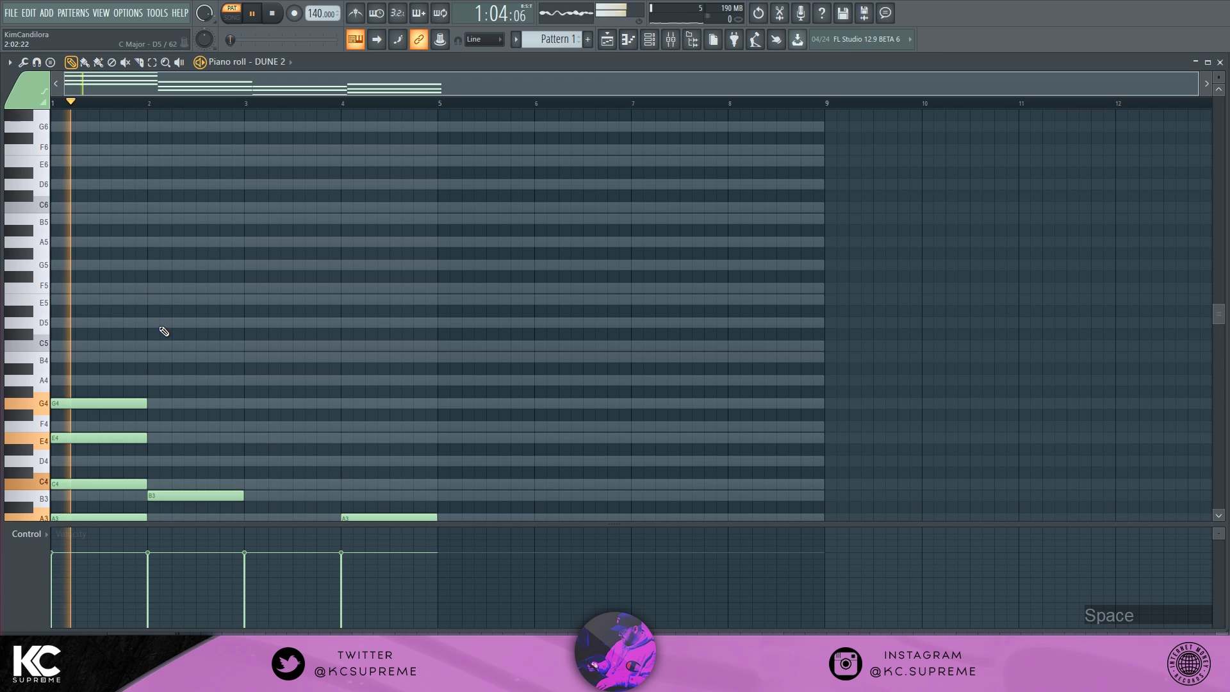
{"action": "scroll", "coordinate": [256, 321], "scroll_direction": "down", "scroll_amount": 15}
{"action": "key", "text": "space"}
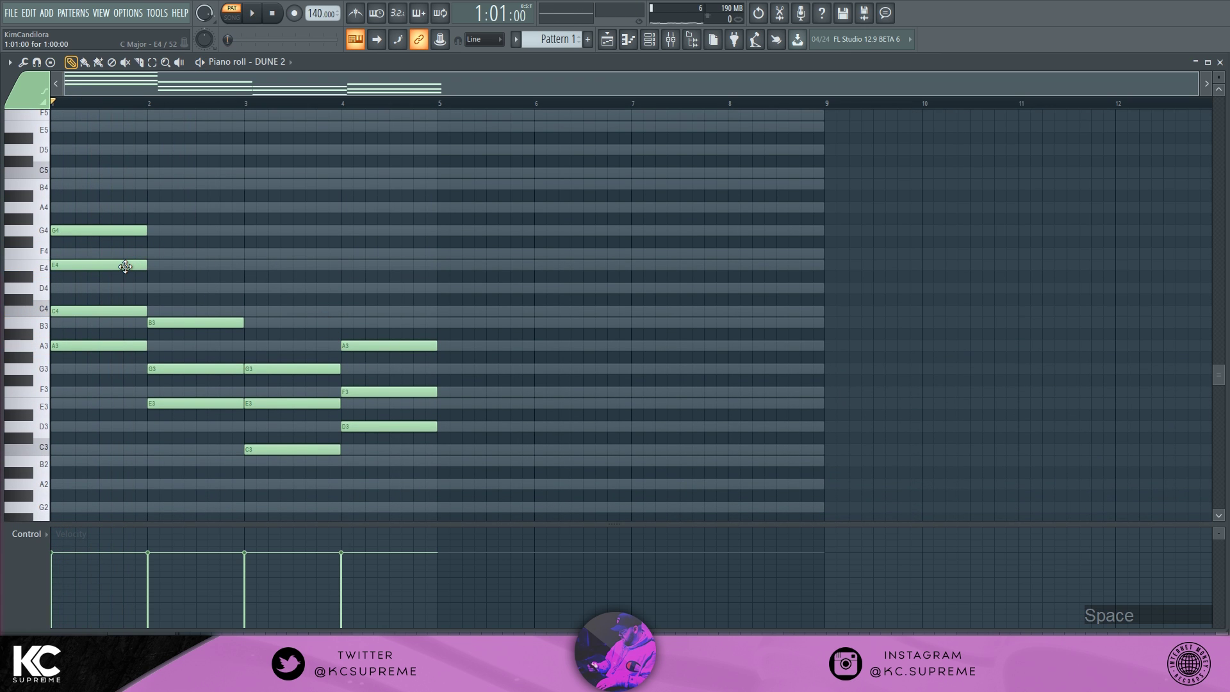
- Try a B4 on top of the bar 1 chord, play it, and delete it
{"action": "scroll", "coordinate": [96, 282], "scroll_direction": "up", "scroll_amount": 3}
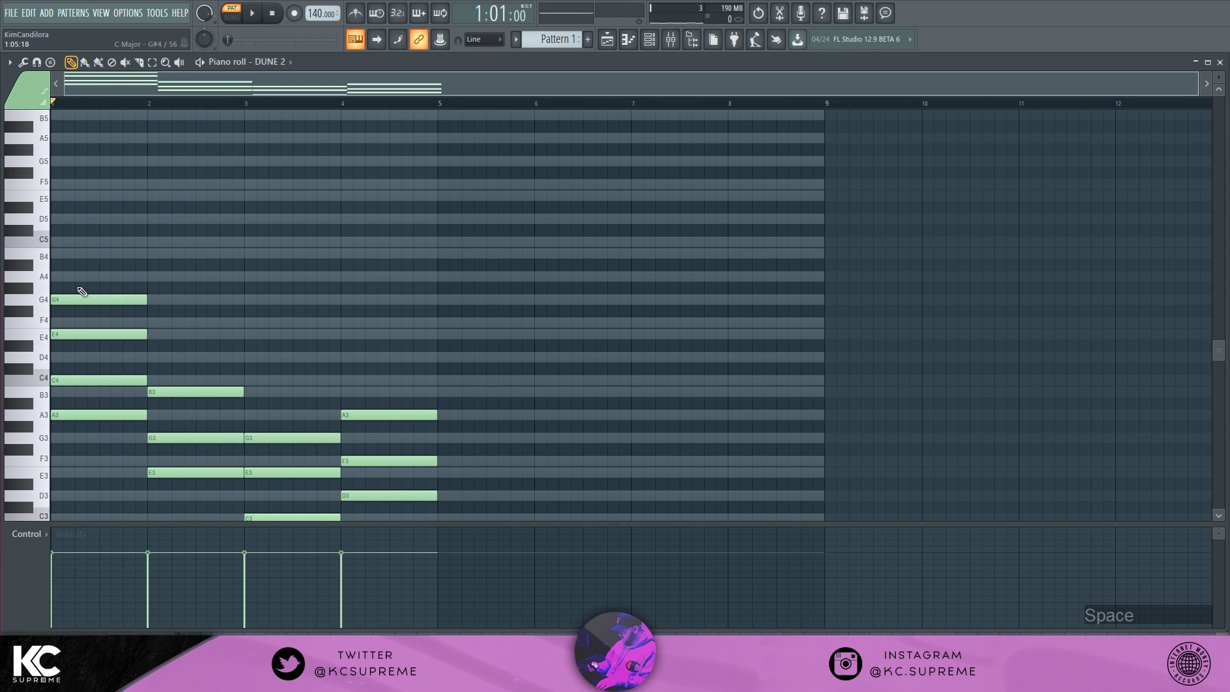
{"action": "left_click", "coordinate": [59, 259]}
{"action": "key", "text": "space"}
{"action": "key", "text": "space"}
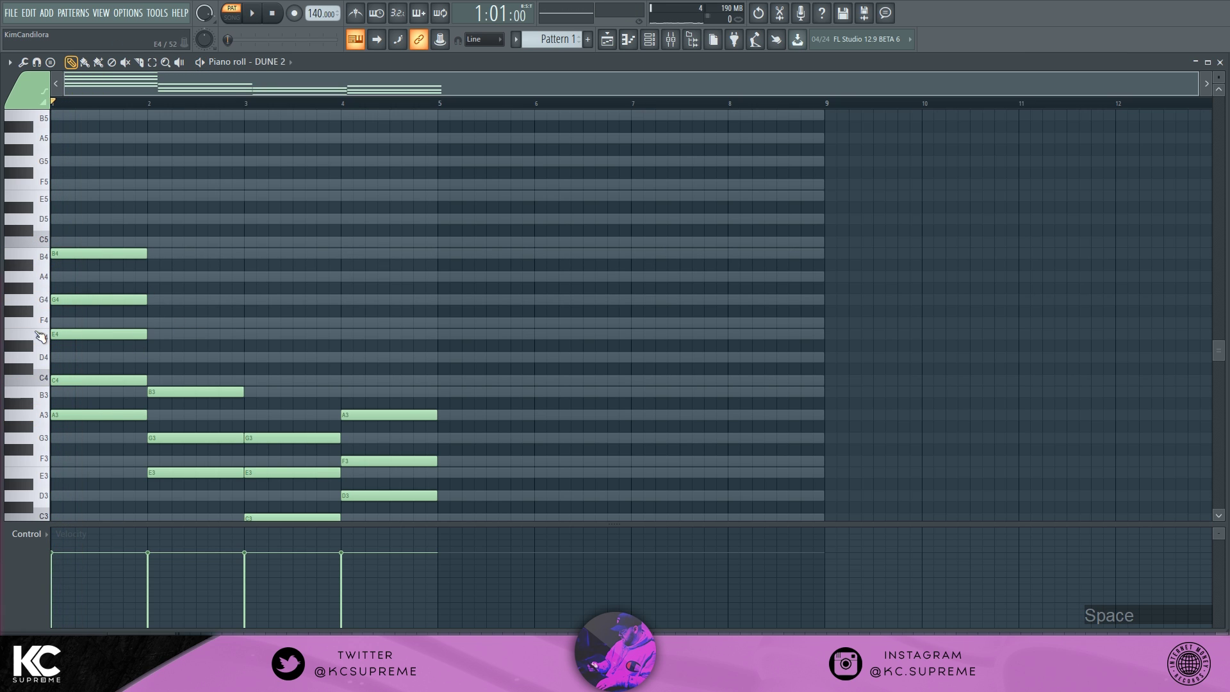
{"action": "scroll", "coordinate": [381, 253], "scroll_direction": "down", "scroll_amount": 1}
{"action": "right_click", "coordinate": [117, 222]}
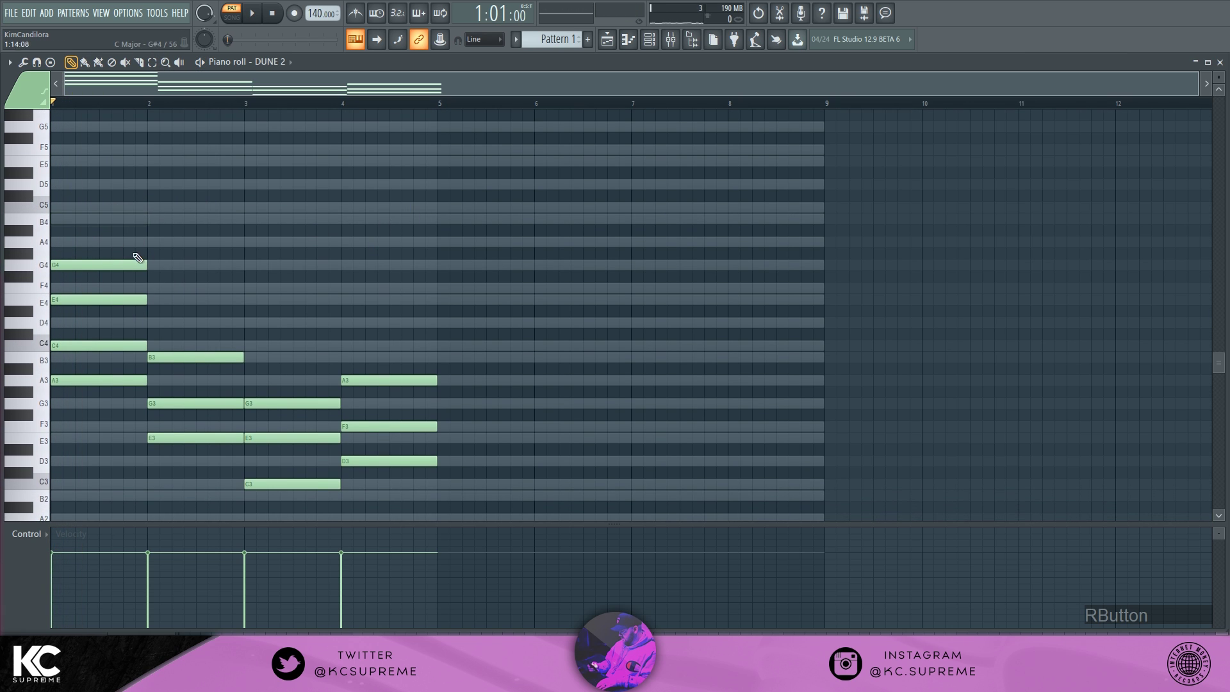
- Add D4 to the bar 2 chord, B3 to bar 3 and C4 to bar 4, and play the extended chords
{"action": "left_click", "coordinate": [161, 324]}
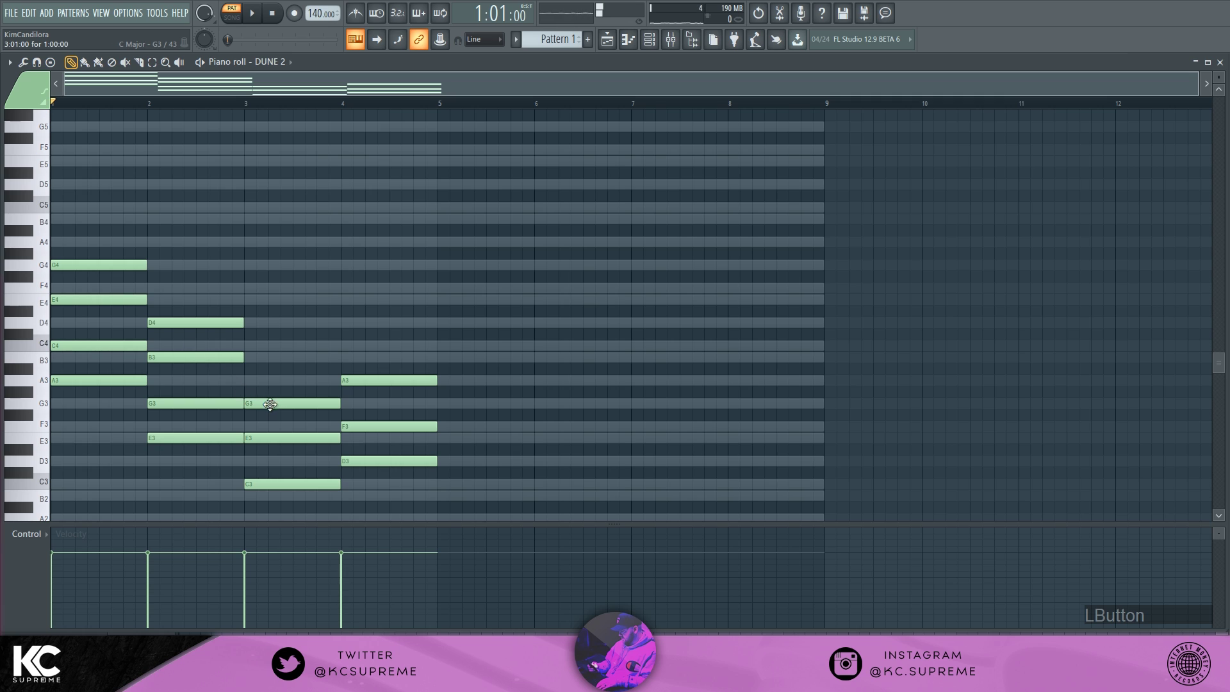
{"action": "left_click", "coordinate": [253, 356]}
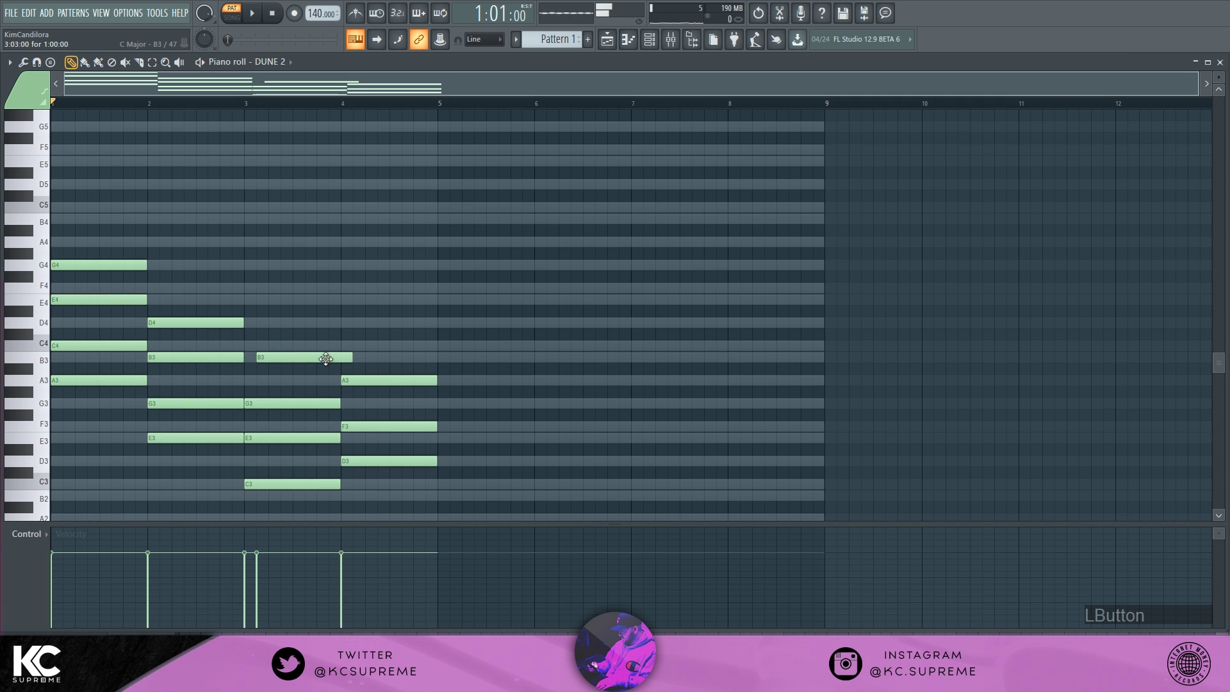
{"action": "mouse_move", "coordinate": [321, 357]}
{"action": "left_mouse_down"}
{"action": "mouse_move", "coordinate": [292, 363]}
{"action": "mouse_move", "coordinate": [317, 353]}
{"action": "left_mouse_up"}
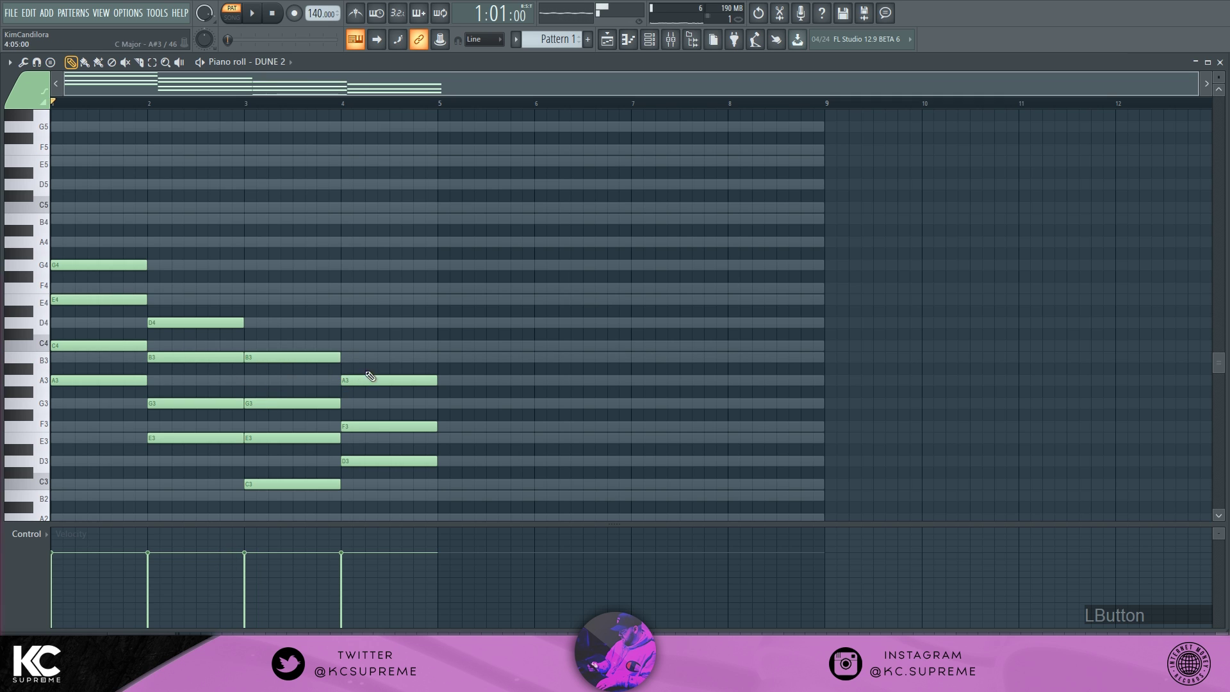
{"action": "left_click", "coordinate": [346, 348]}
{"action": "key", "text": "space"}
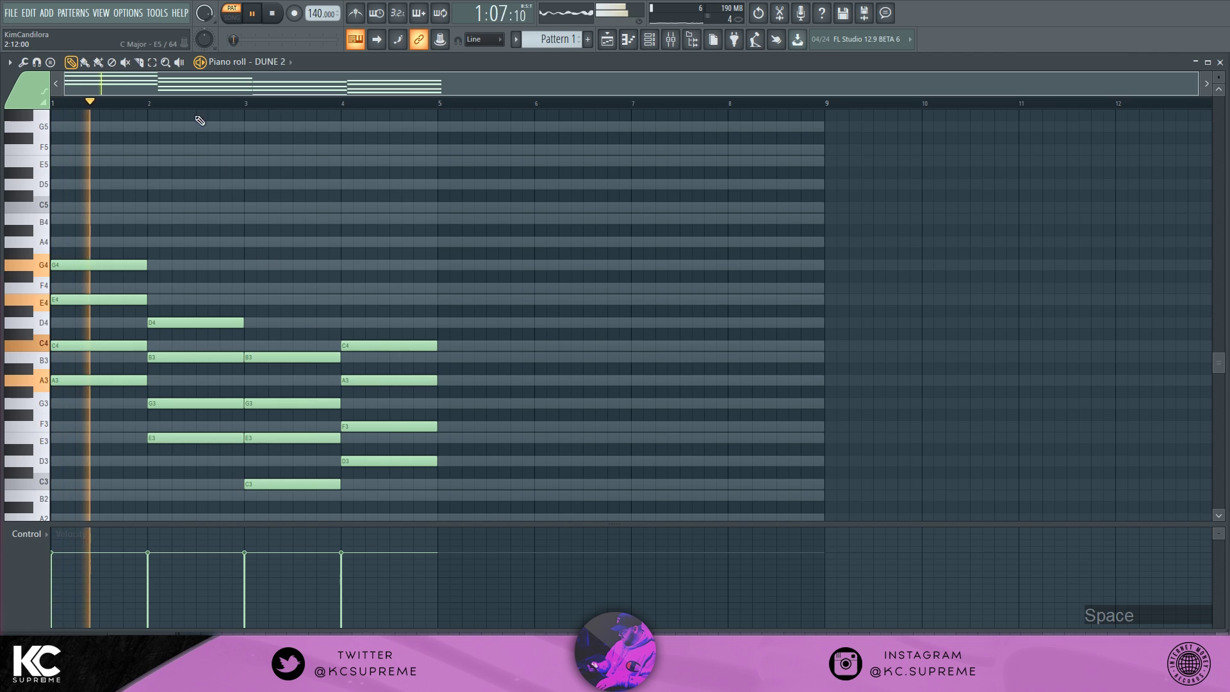
{"action": "key", "text": "space"}
{"action": "left_click", "coordinate": [150, 103]}
{"action": "key", "text": "space"}
{"action": "key", "text": "space"}
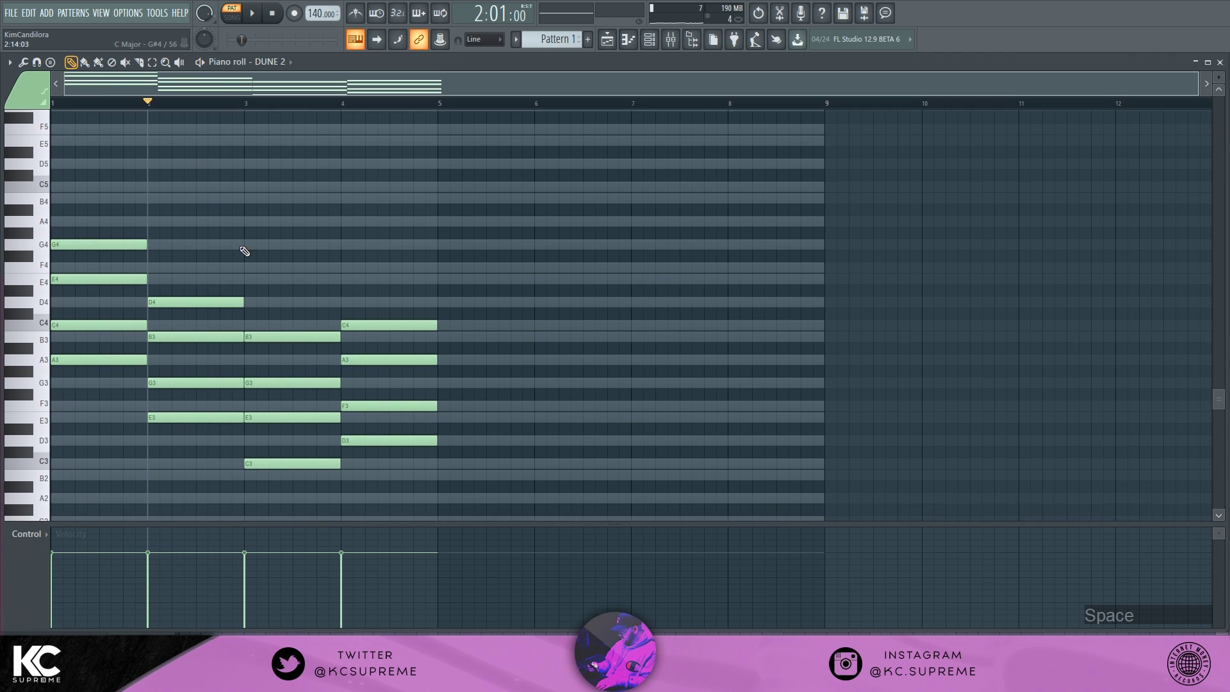
- Raise bar 2's E3 and G3 individually by one octave and play the progression from the start
{"action": "left_click", "coordinate": [152, 61]}
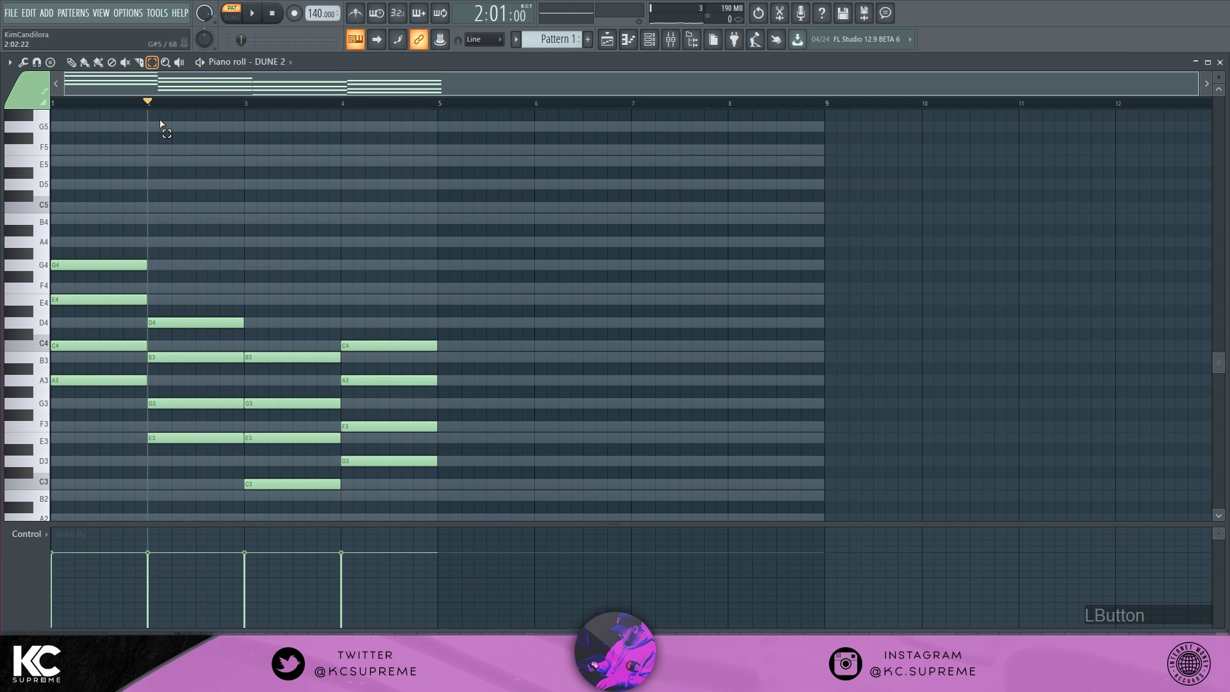
{"action": "scroll", "coordinate": [233, 277], "scroll_direction": "down", "scroll_amount": 1}
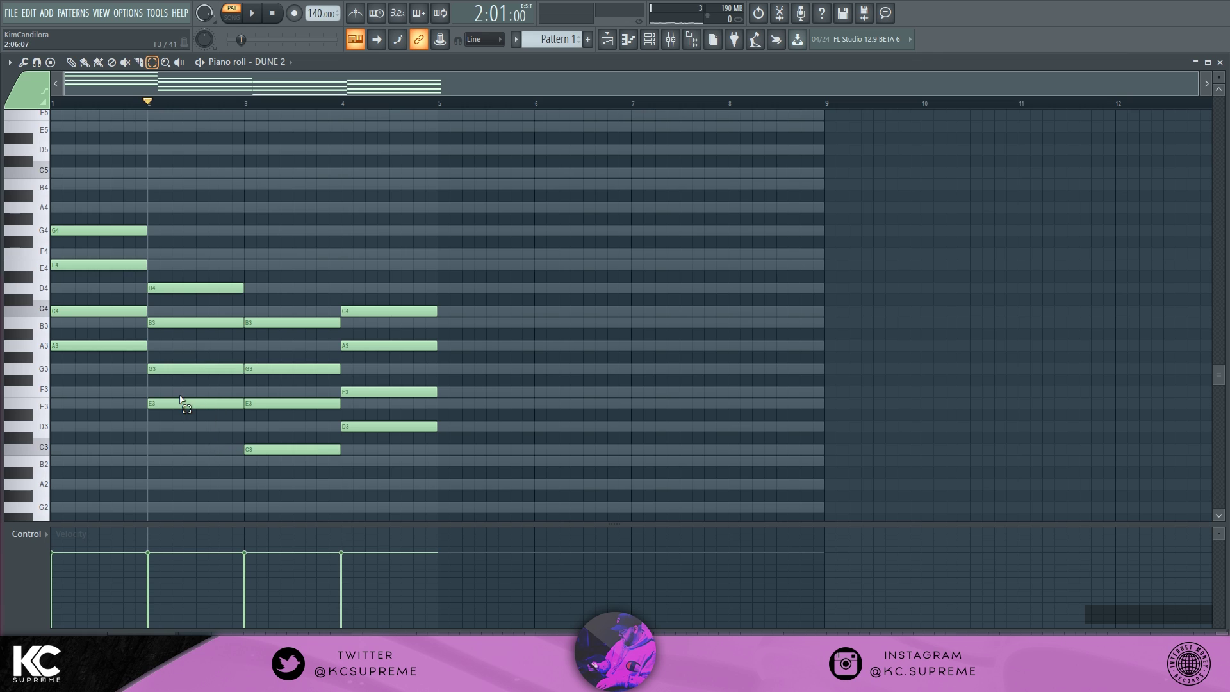
{"action": "left_click_drag", "start_coordinate": [175, 394], "coordinate": [178, 428]}
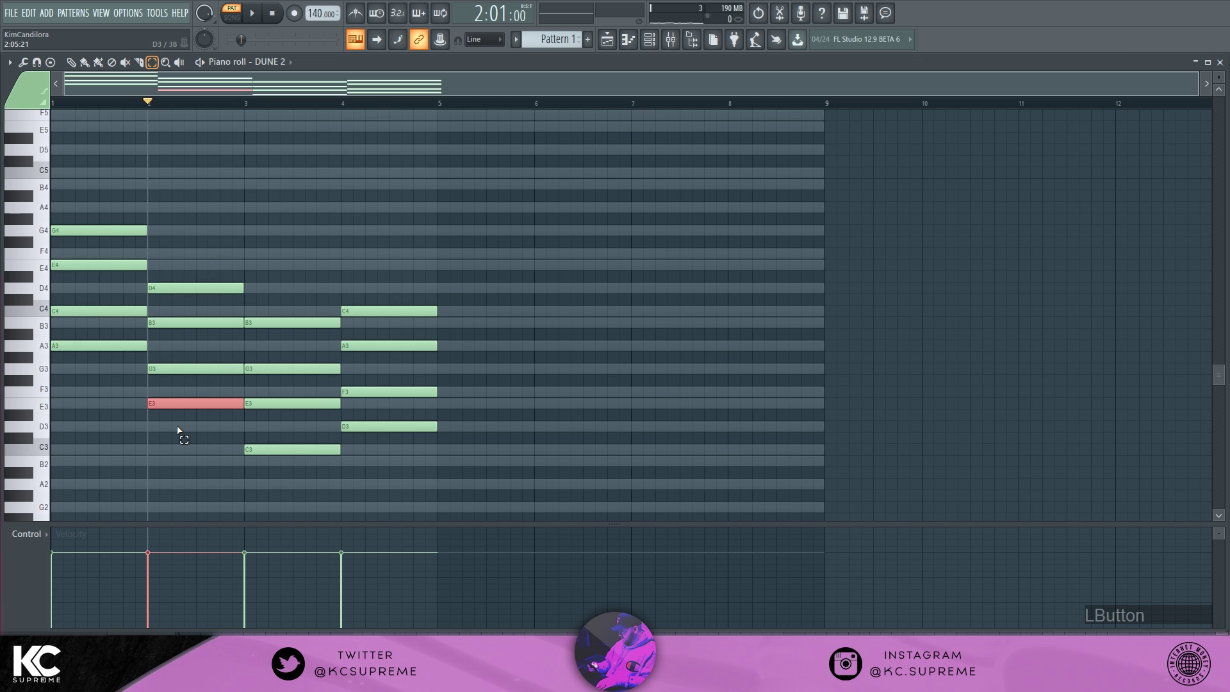
{"action": "key", "text": "ctrl+Up"}
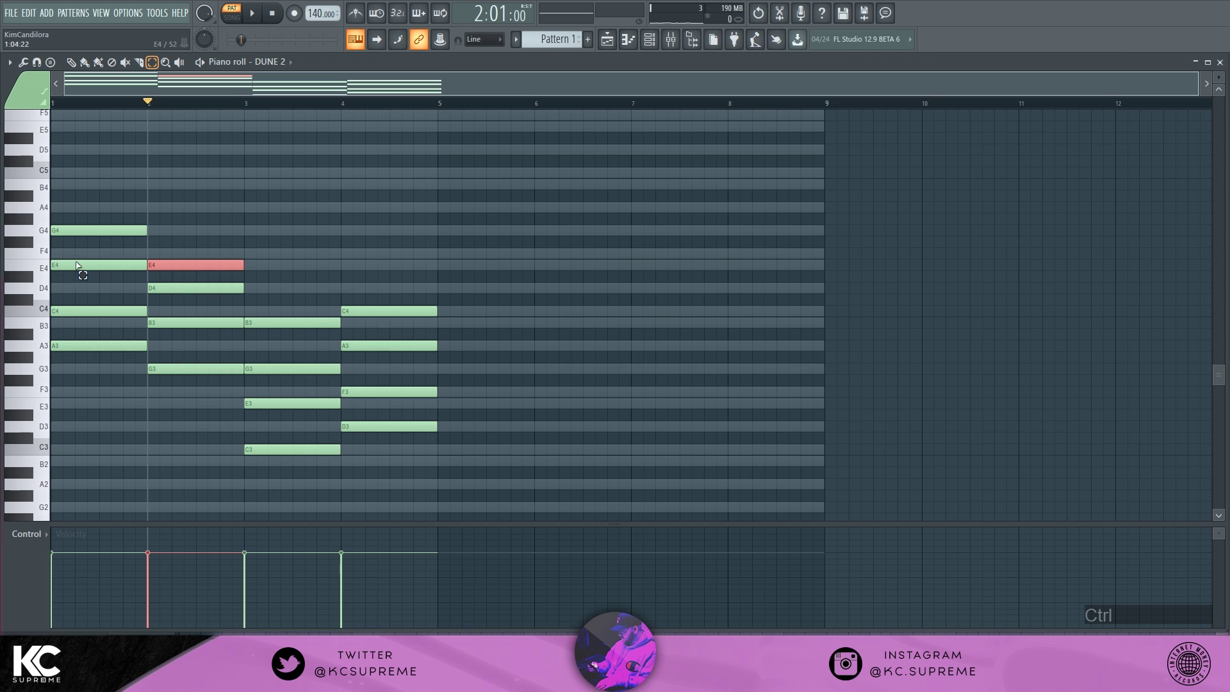
{"action": "left_click", "coordinate": [178, 369]}
{"action": "key", "text": "ctrl+Up"}
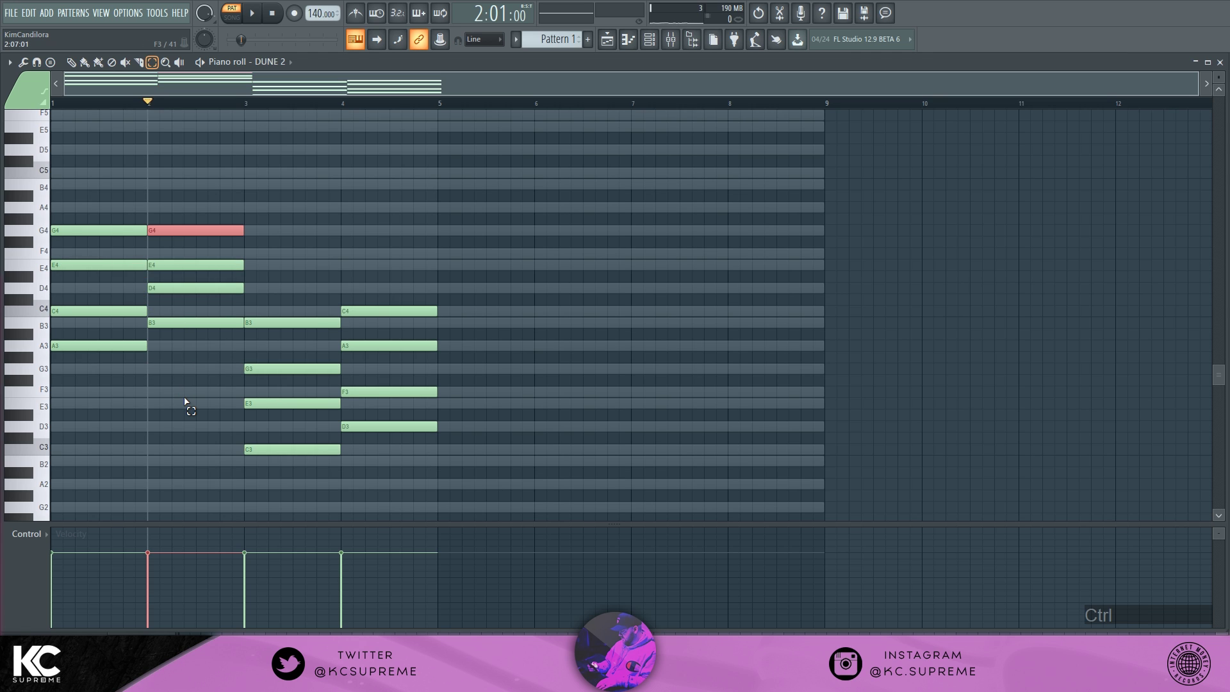
{"action": "left_click", "coordinate": [72, 63]}
{"action": "left_click", "coordinate": [59, 104]}
{"action": "key", "text": "space"}
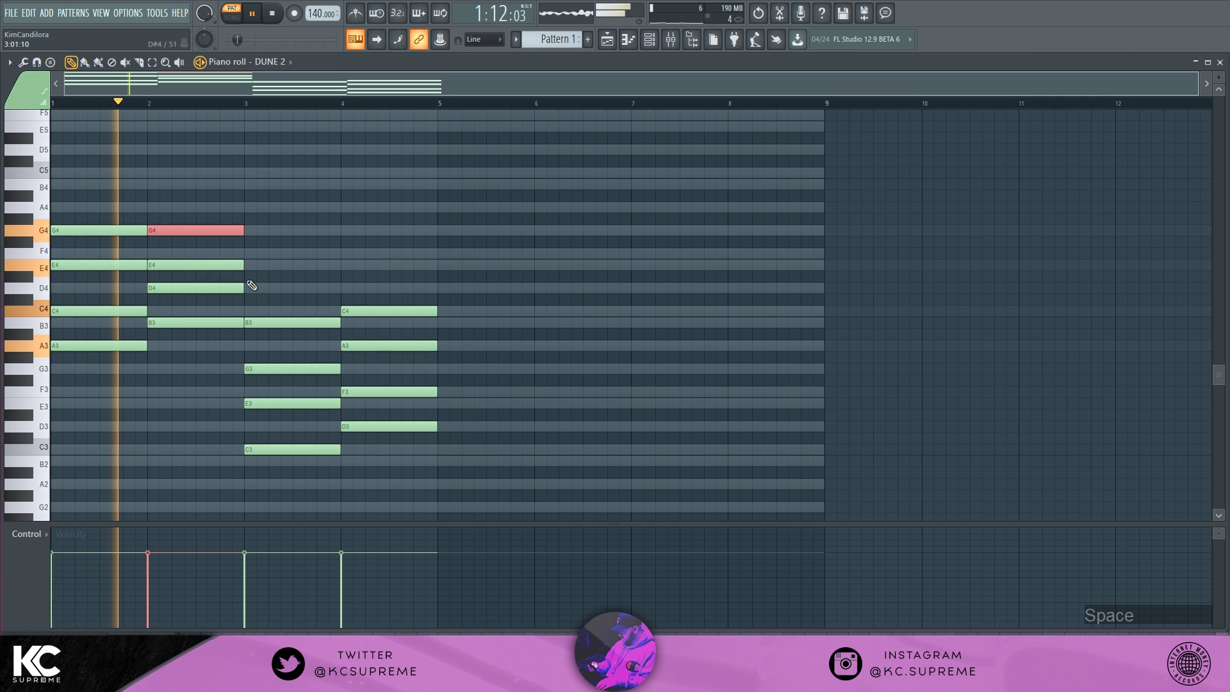
{"action": "key", "text": "space"}
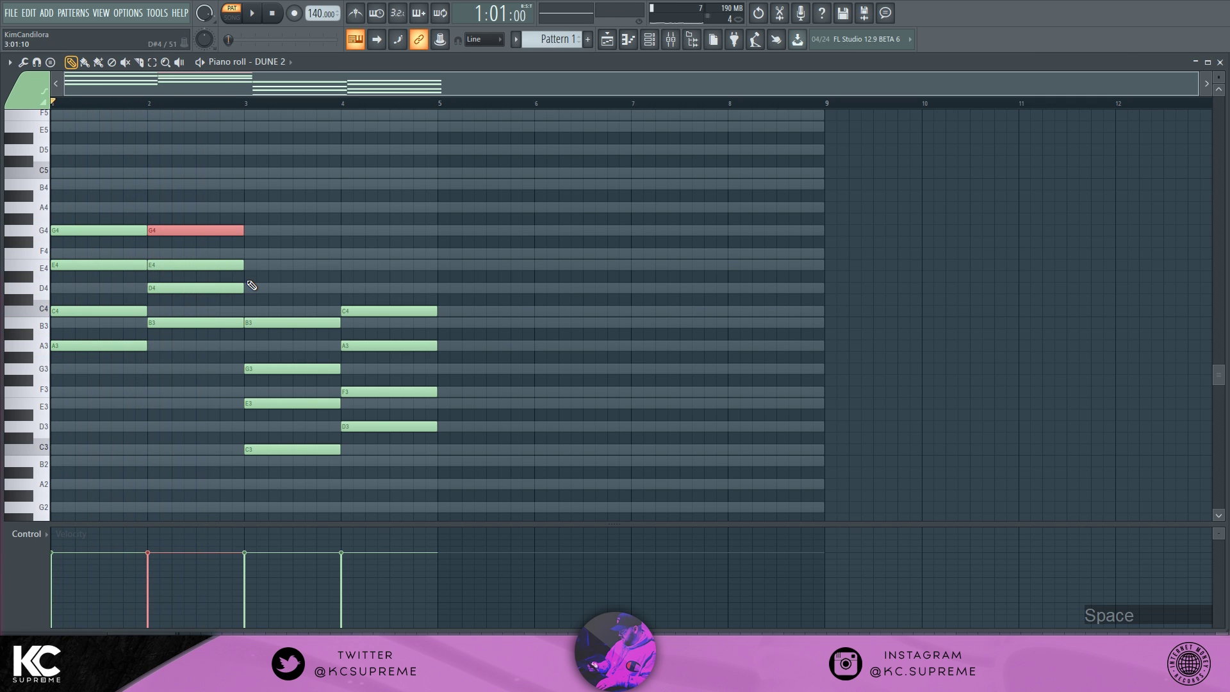
- Lower bar 2's E4 and G4 back by one octave and play the chords from the start to compare
{"action": "key", "text": "ctrl+Down"}
{"action": "key", "text": "alt+Down"}
{"action": "key", "text": "ctrl+Down"}
{"action": "left_click", "coordinate": [60, 109]}
{"action": "key", "text": "space"}
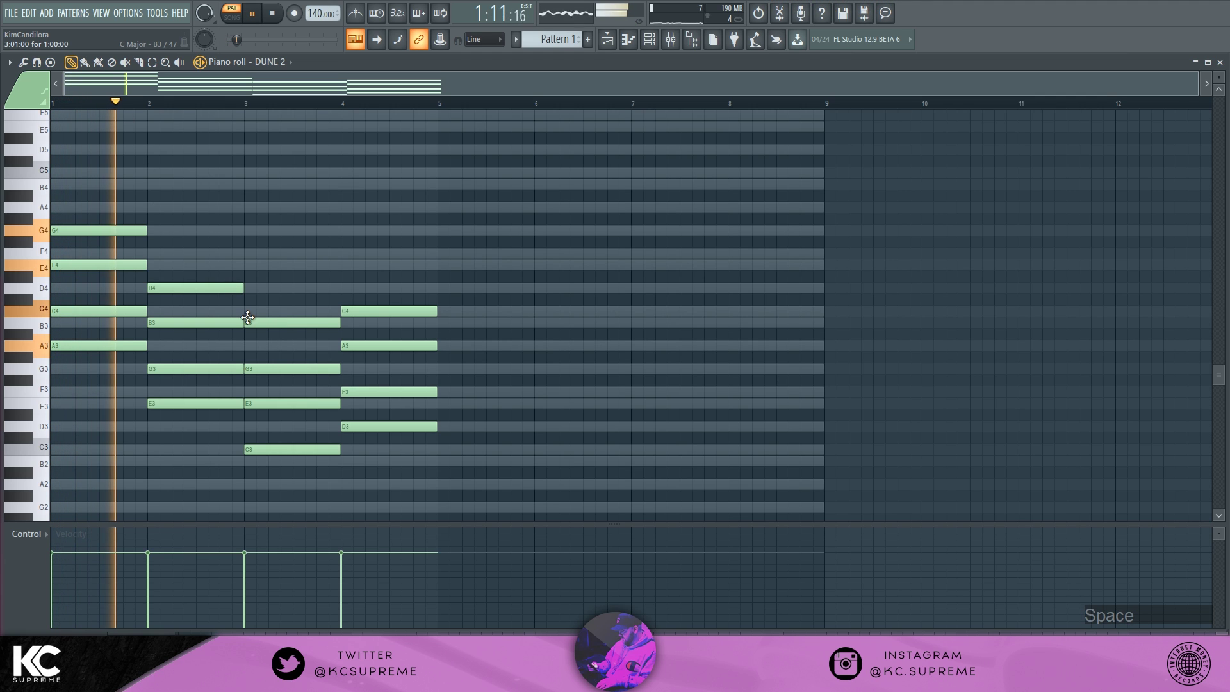
{"action": "key", "text": "space"}
{"action": "left_click", "coordinate": [23, 14]}
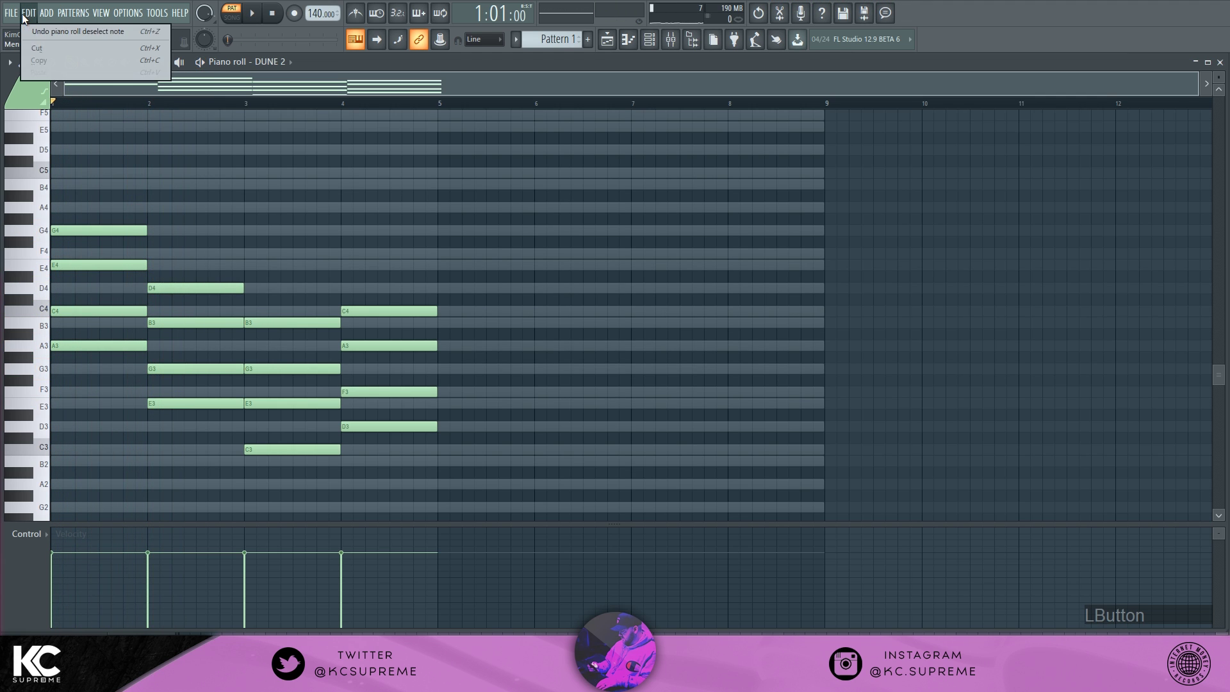
{"action": "left_click", "coordinate": [339, 59]}
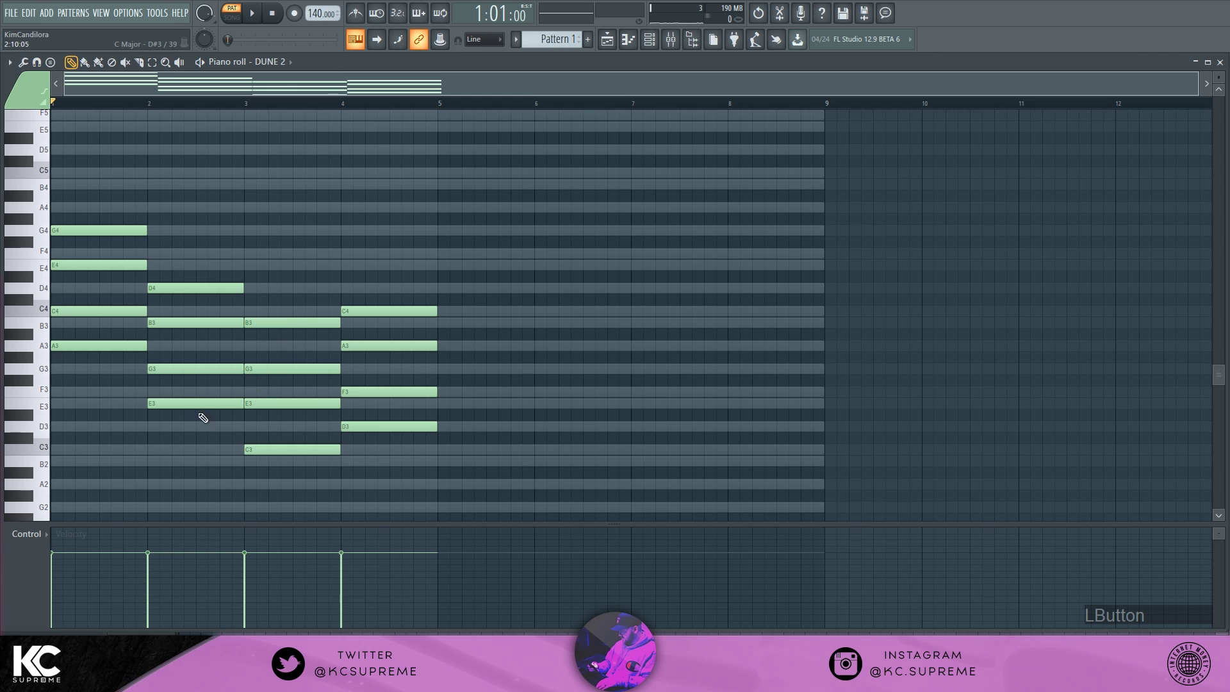
- Select bar 2's G3 and E3 together and raise both by one octave
{"action": "left_click", "coordinate": [152, 62]}
{"action": "left_click_drag", "start_coordinate": [193, 370], "coordinate": [182, 422]}
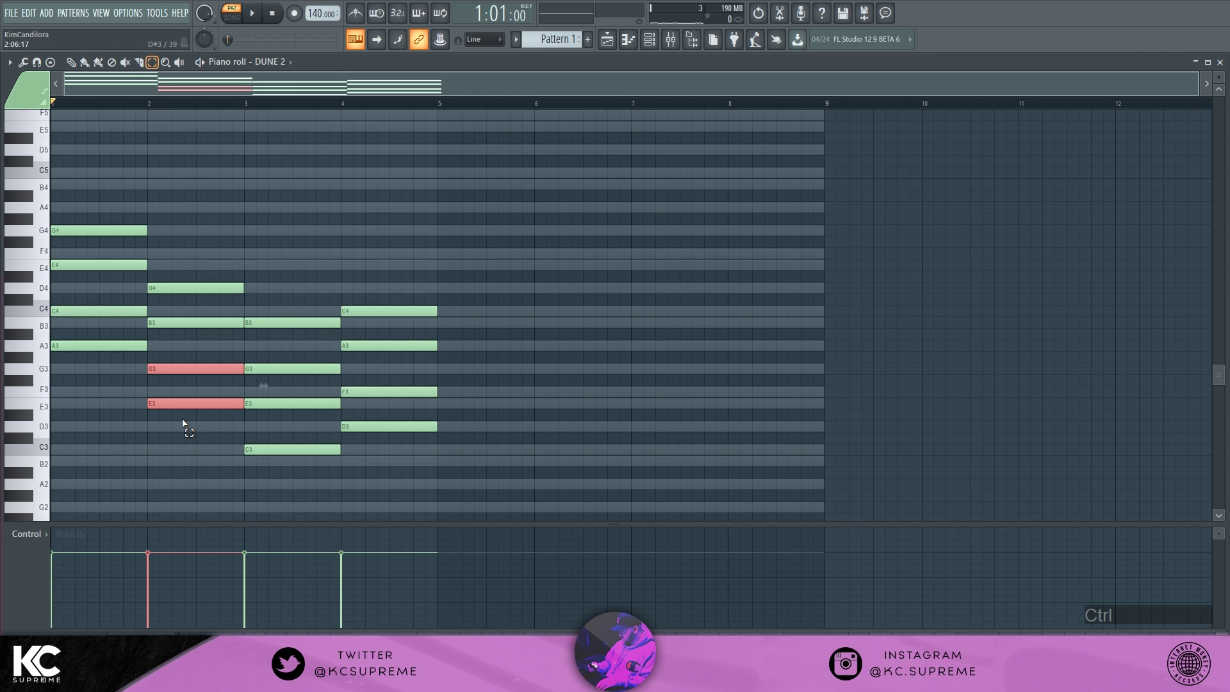
{"action": "key", "text": "ctrl+Up"}
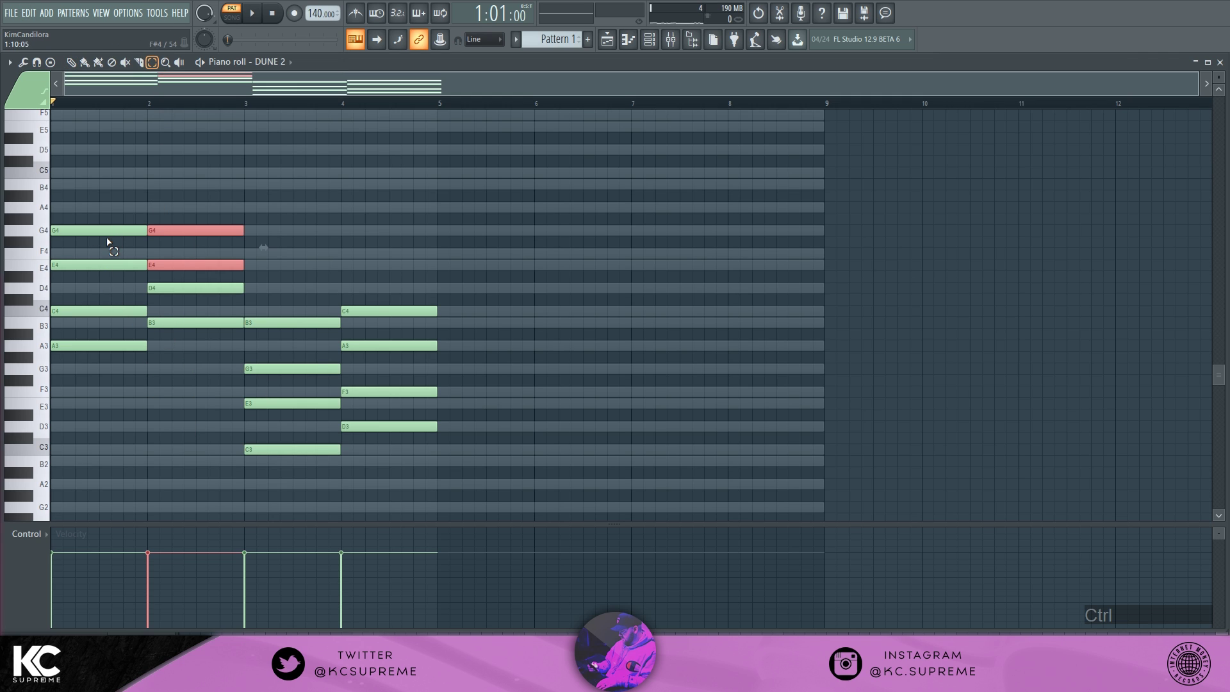
{"action": "left_click", "coordinate": [71, 62]}
- Raise bar 3's G3 and E3 by one octave, and play the progression with the bar's C3 selected
{"action": "left_click", "coordinate": [154, 63]}
{"action": "left_click", "coordinate": [282, 369]}
{"action": "key", "text": "ctrl+Up"}
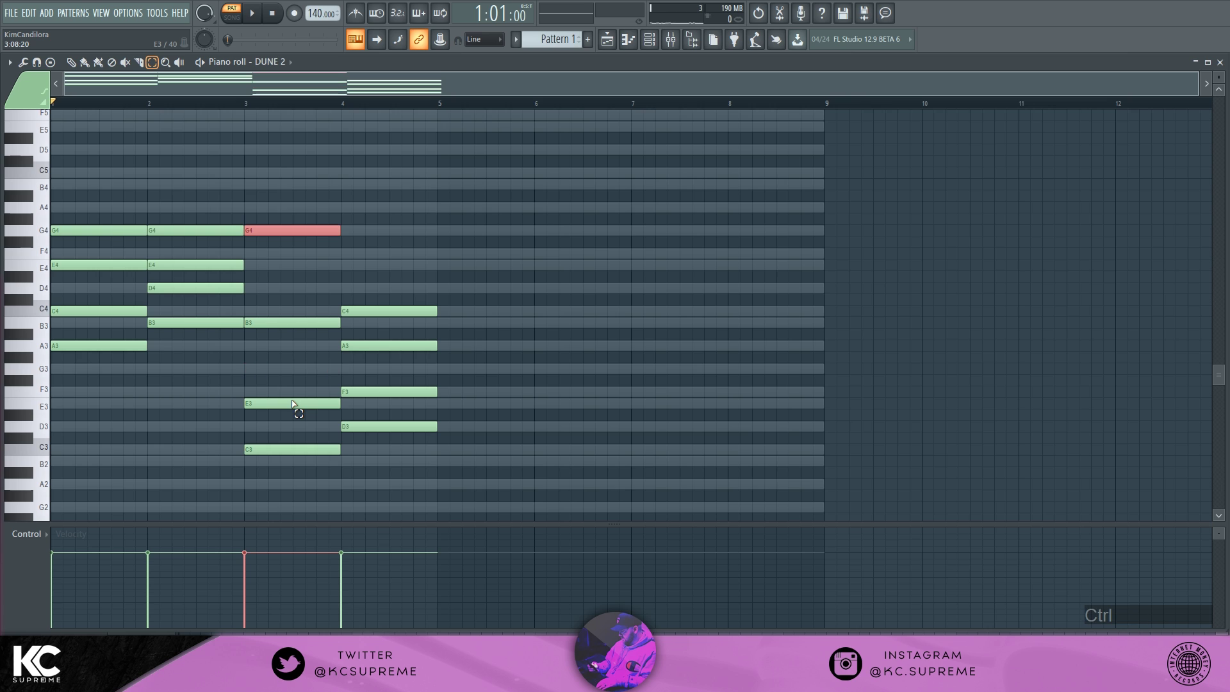
{"action": "left_click", "coordinate": [291, 403]}
{"action": "key", "text": "ctrl+Up"}
{"action": "left_click_drag", "start_coordinate": [273, 420], "coordinate": [292, 458]}
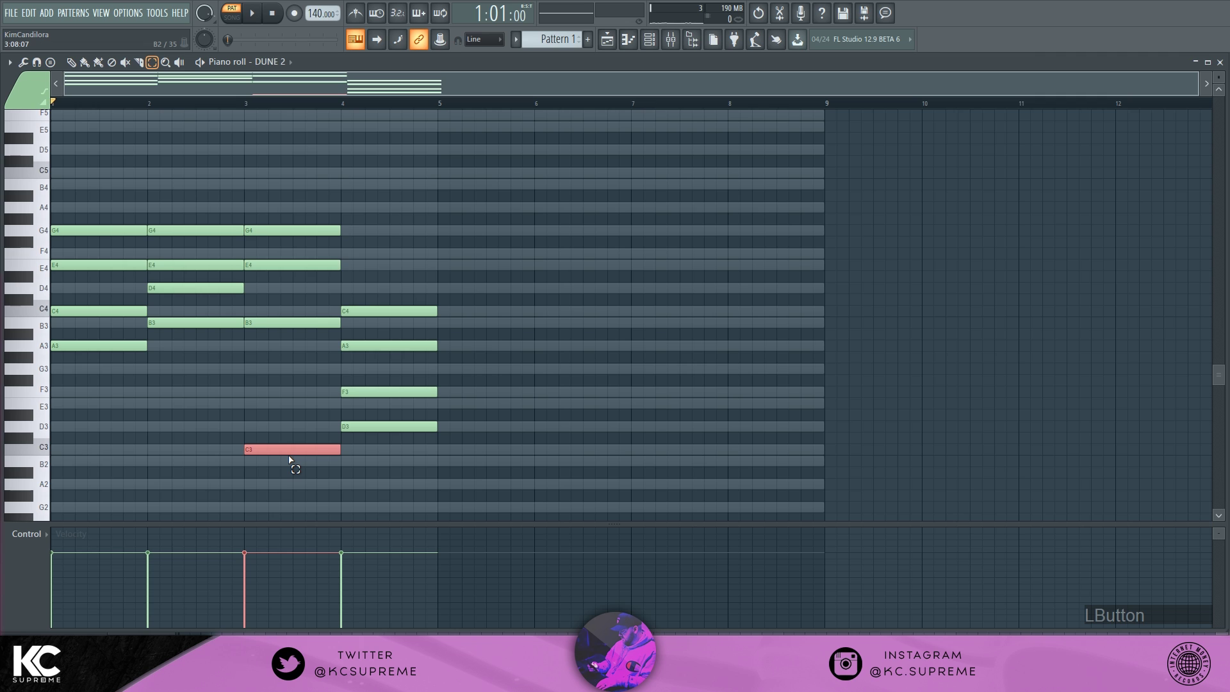
{"action": "key", "text": "space"}
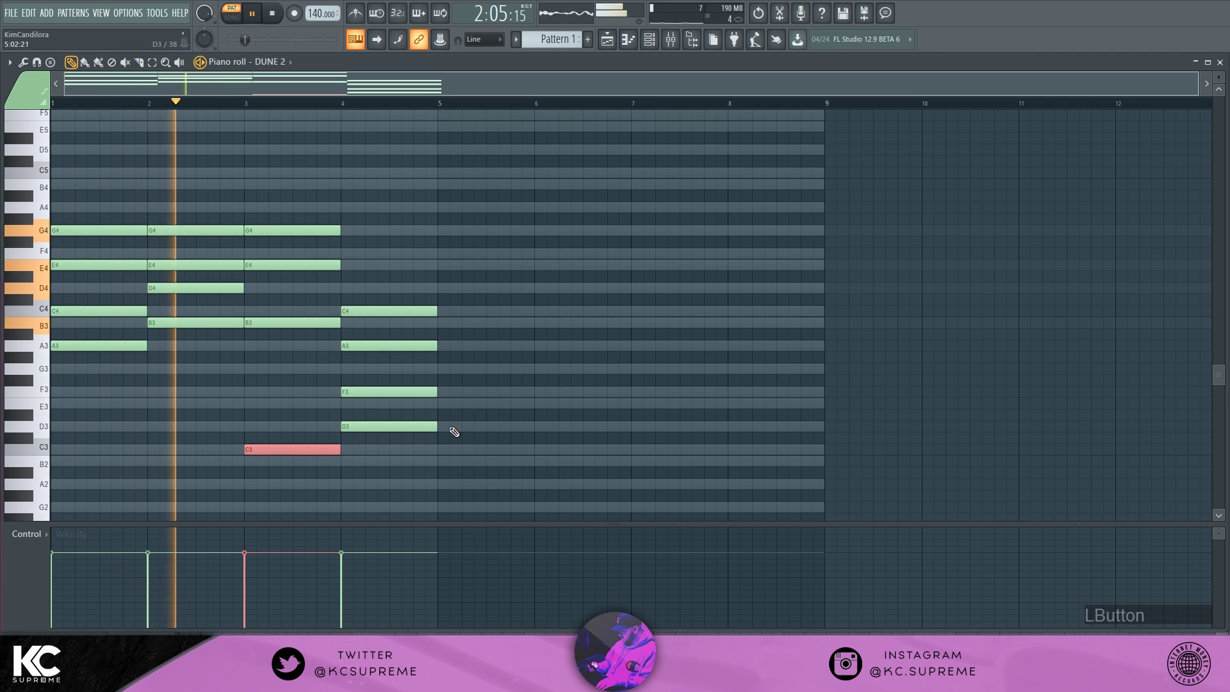
- Stop playback and raise bar 3's selected C3 by one octave
{"action": "key", "text": "space"}
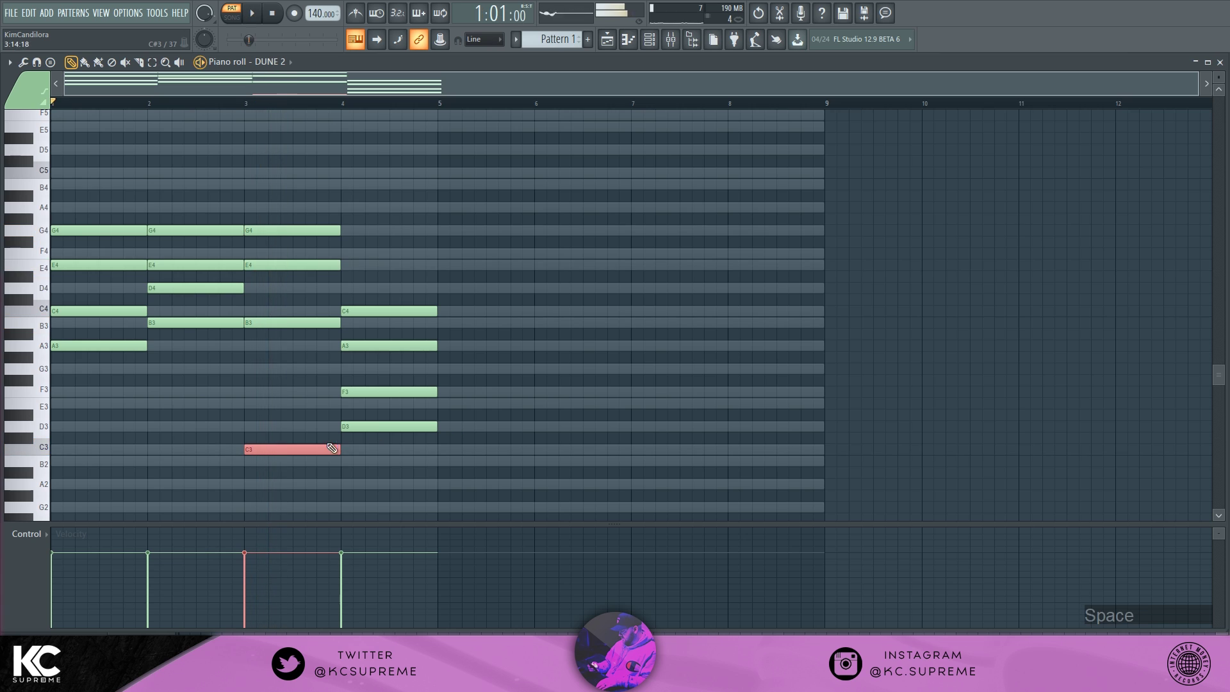
{"action": "left_click_drag", "start_coordinate": [260, 399], "coordinate": [269, 480]}
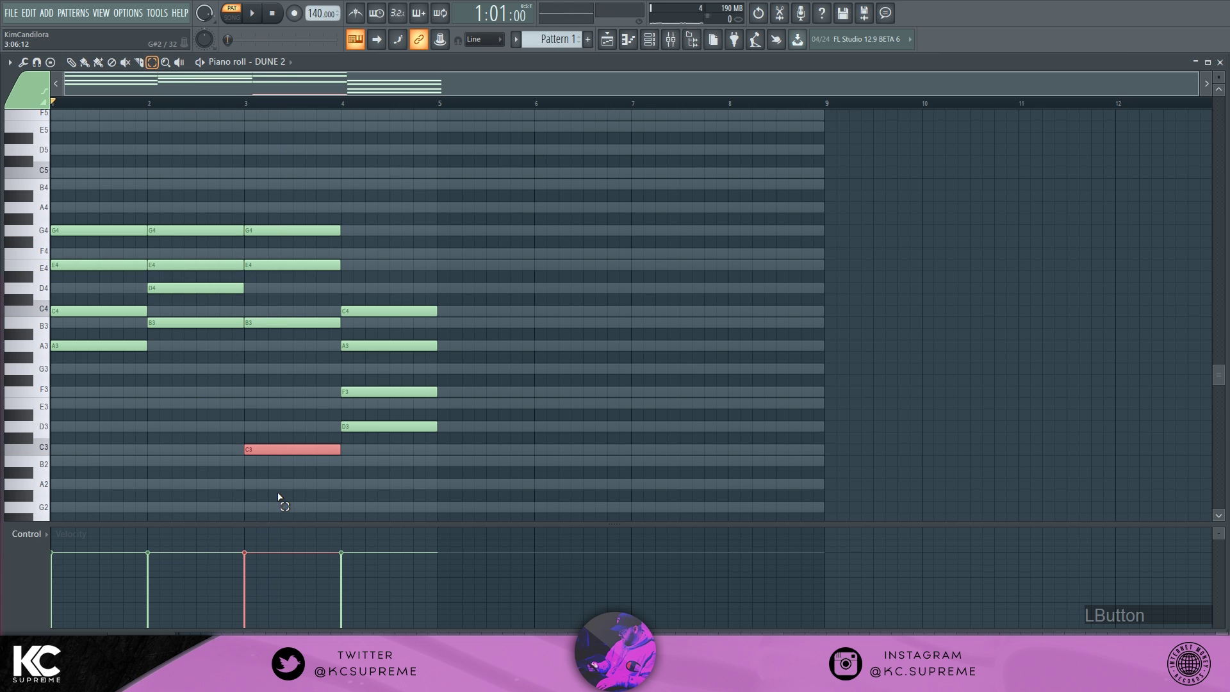
{"action": "key", "text": "ctrl+Up"}
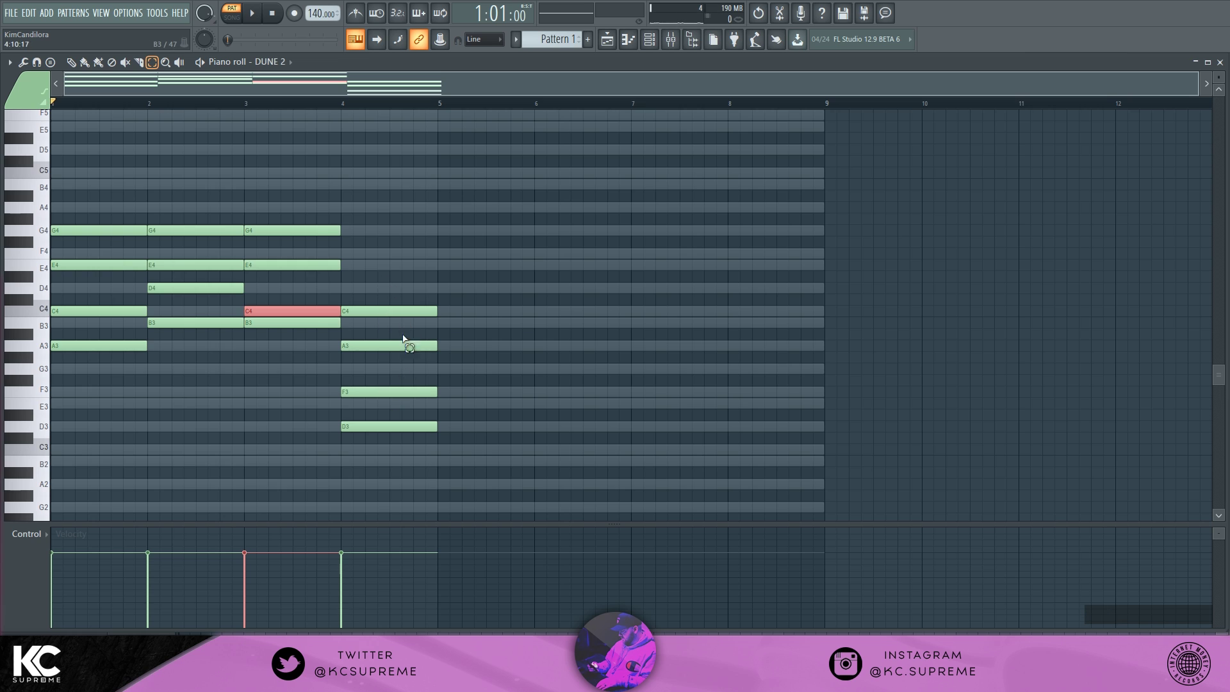
- Select bar 4's F3 and D3 together and raise both by one octave
{"action": "left_click", "coordinate": [369, 346]}
{"action": "left_click", "coordinate": [398, 392]}
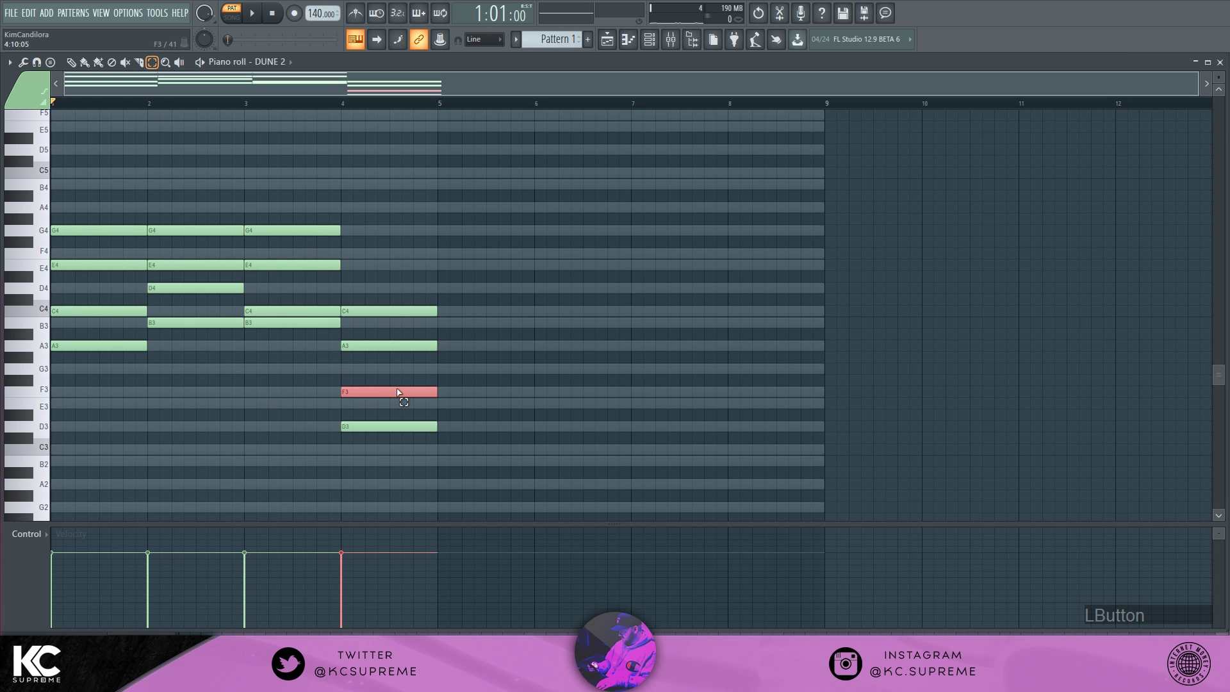
{"action": "left_click", "coordinate": [411, 426]}
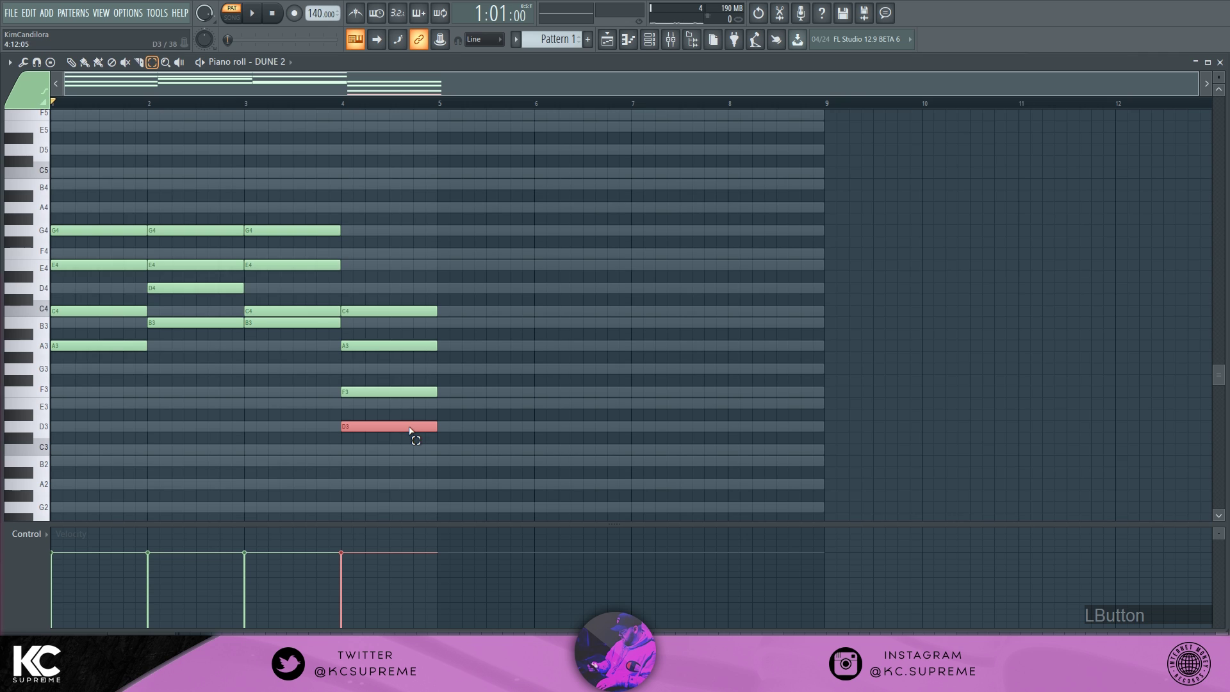
{"action": "left_click_drag", "start_coordinate": [402, 376], "coordinate": [412, 440]}
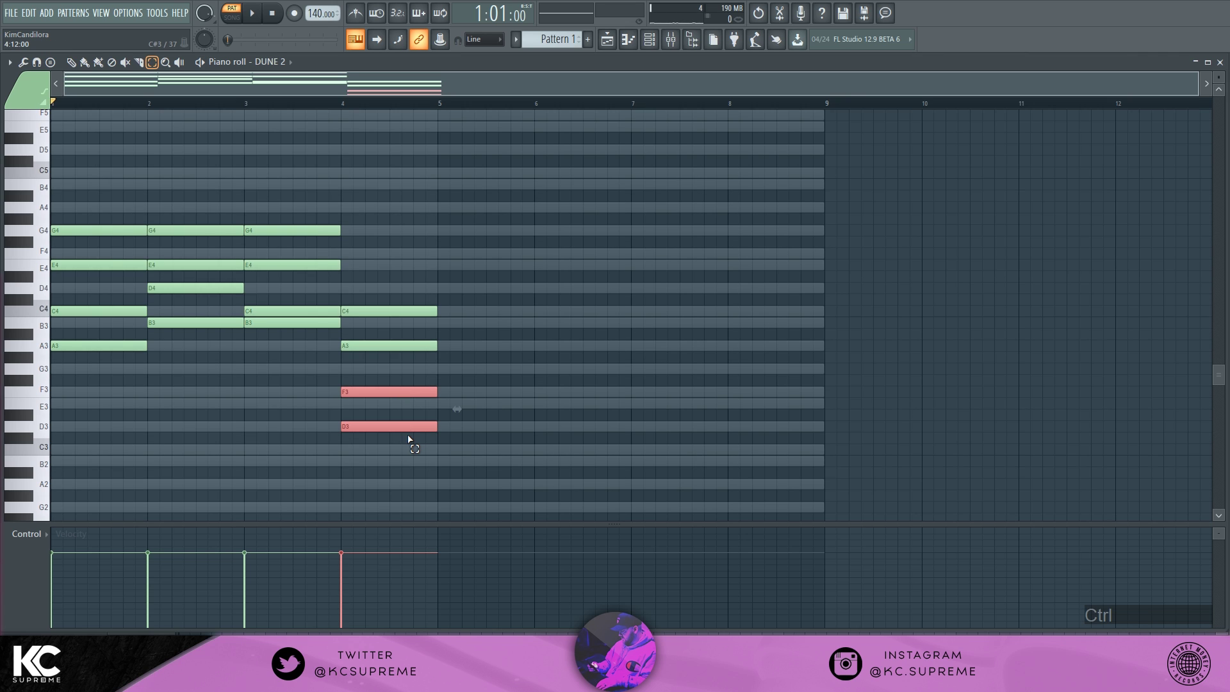
{"action": "key", "text": "ctrl+Up"}
- Return to the Draw tool and play the re-voiced four-bar progression from the start
{"action": "left_click", "coordinate": [71, 61]}
{"action": "left_click", "coordinate": [58, 113]}
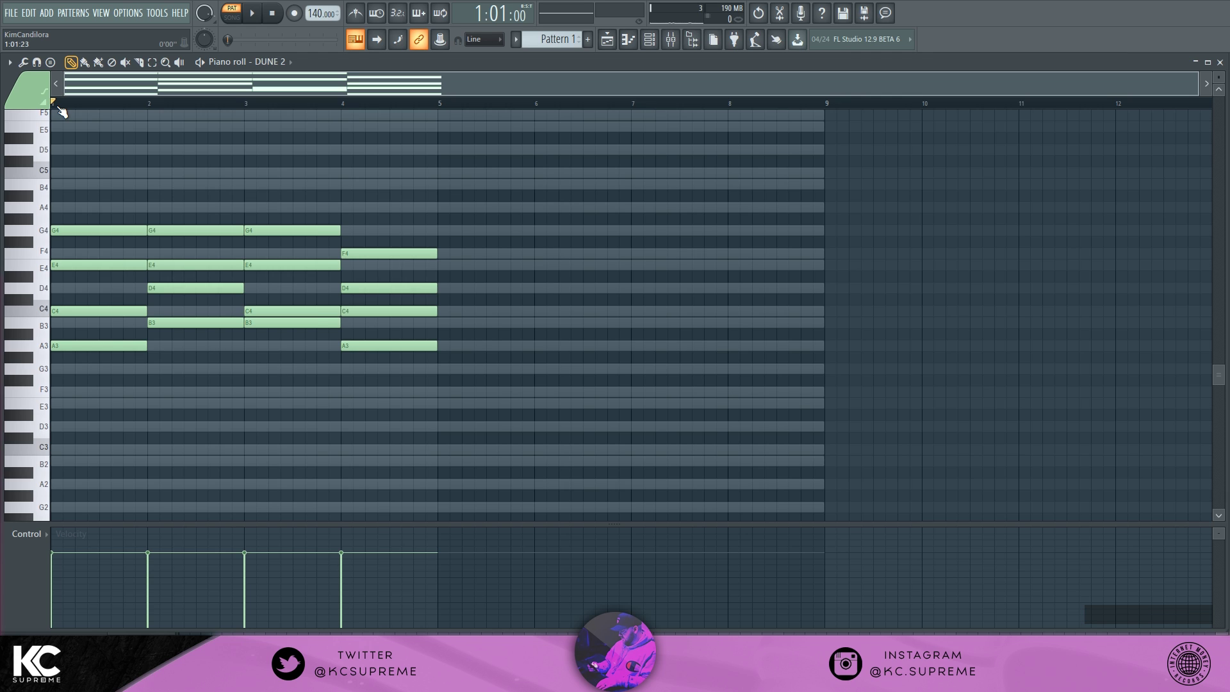
{"action": "key", "text": "space"}
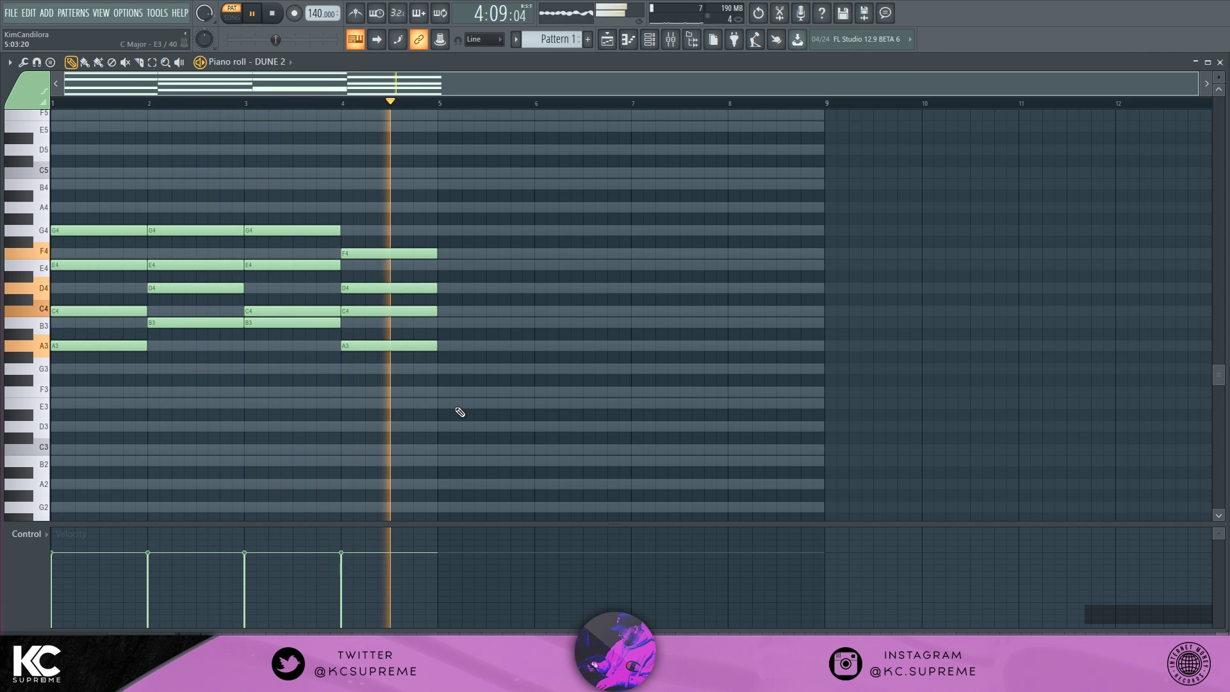
{"action": "key", "text": "space"}
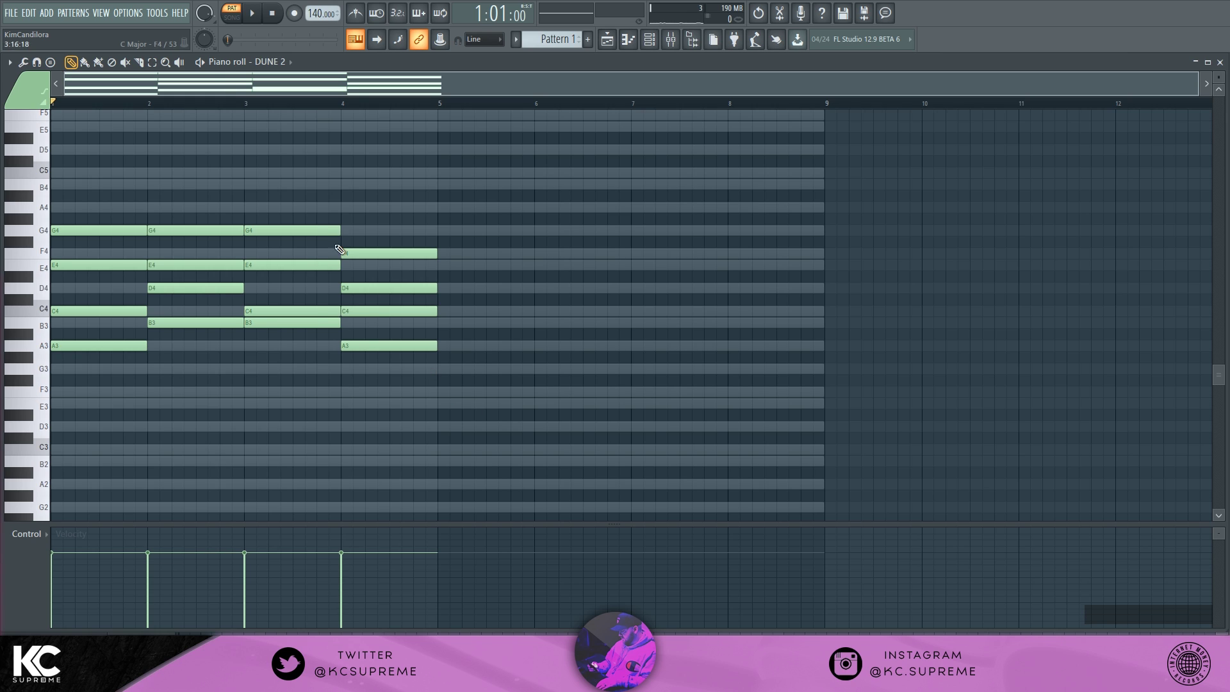
{"action": "left_click", "coordinate": [9, 61]}
{"action": "mouse_move", "coordinate": [37, 138]}
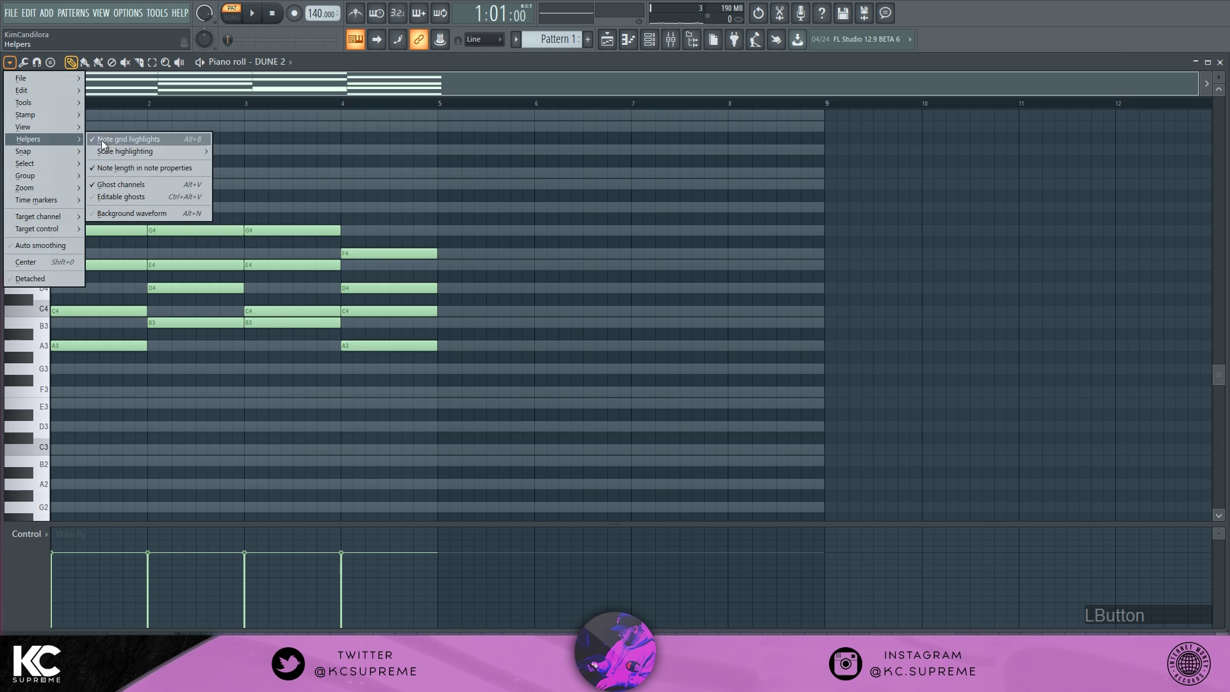
{"action": "left_click", "coordinate": [486, 75]}
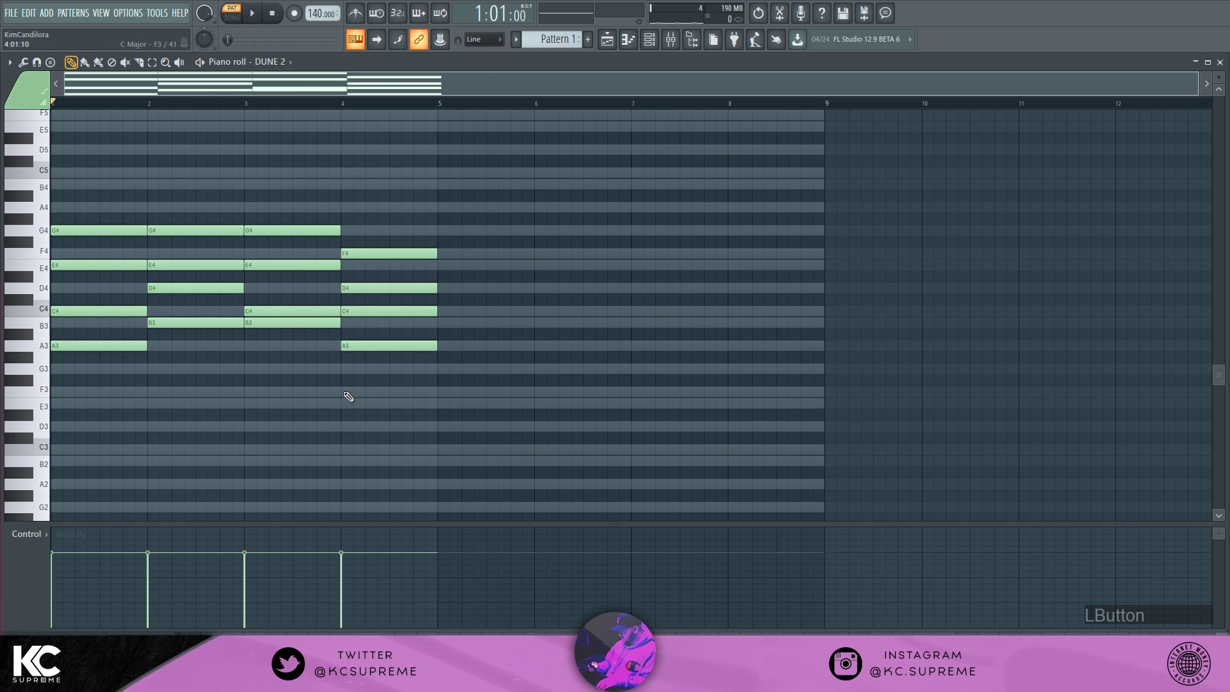
- Place Pattern 1 on Track 1 of the playlist so that it starts at bar 1
{"action": "left_click", "coordinate": [649, 39]}
{"action": "left_click", "coordinate": [607, 39]}
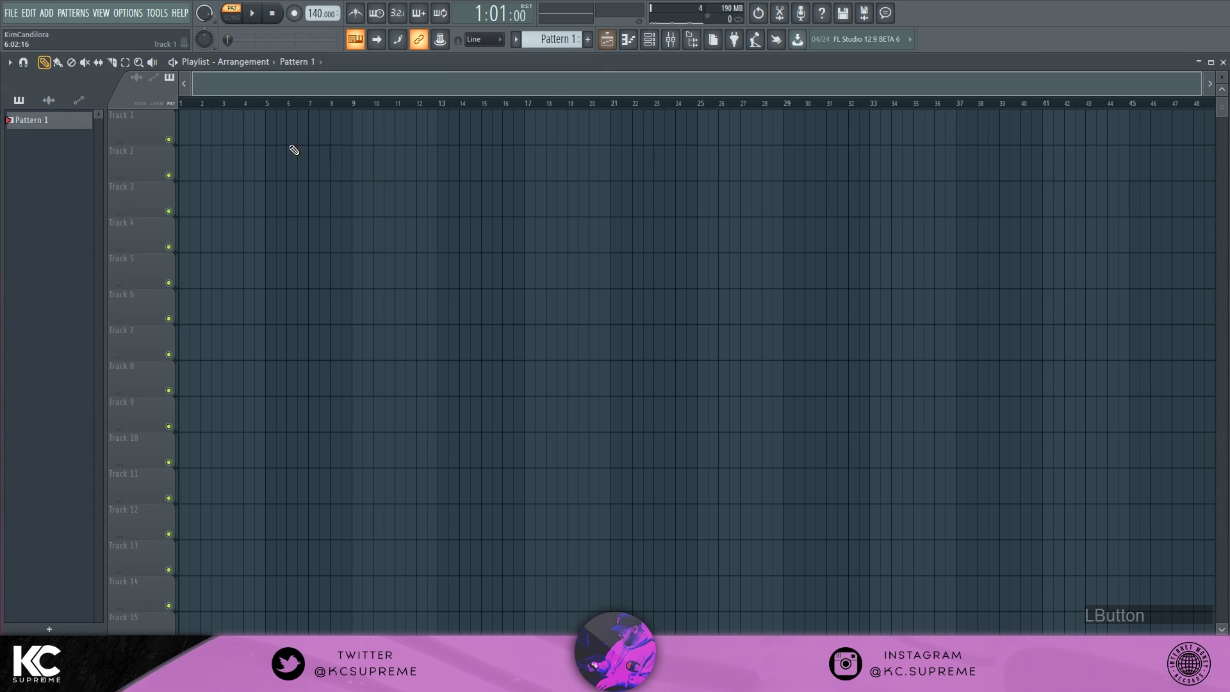
{"action": "left_click", "coordinate": [295, 128]}
{"action": "left_click_drag", "start_coordinate": [359, 129], "coordinate": [251, 125]}
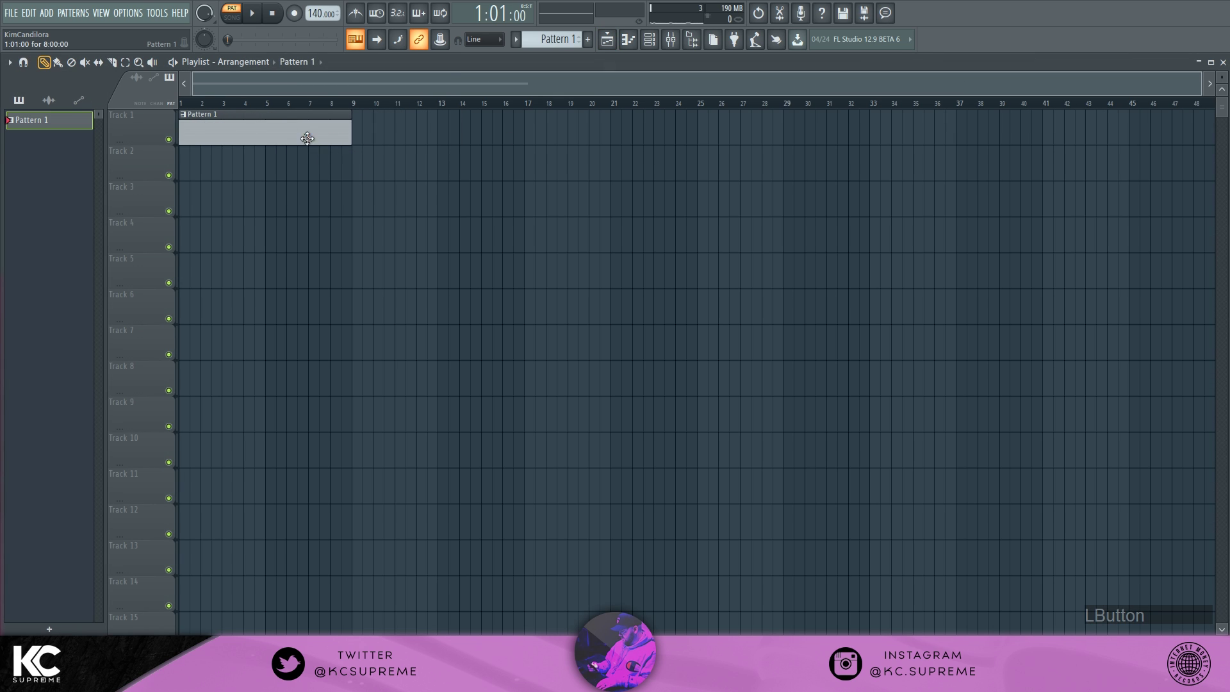
- Cut the Sampler channel's notes from Pattern 1 in the channel rack and undo the cut
{"action": "left_click", "coordinate": [649, 39]}
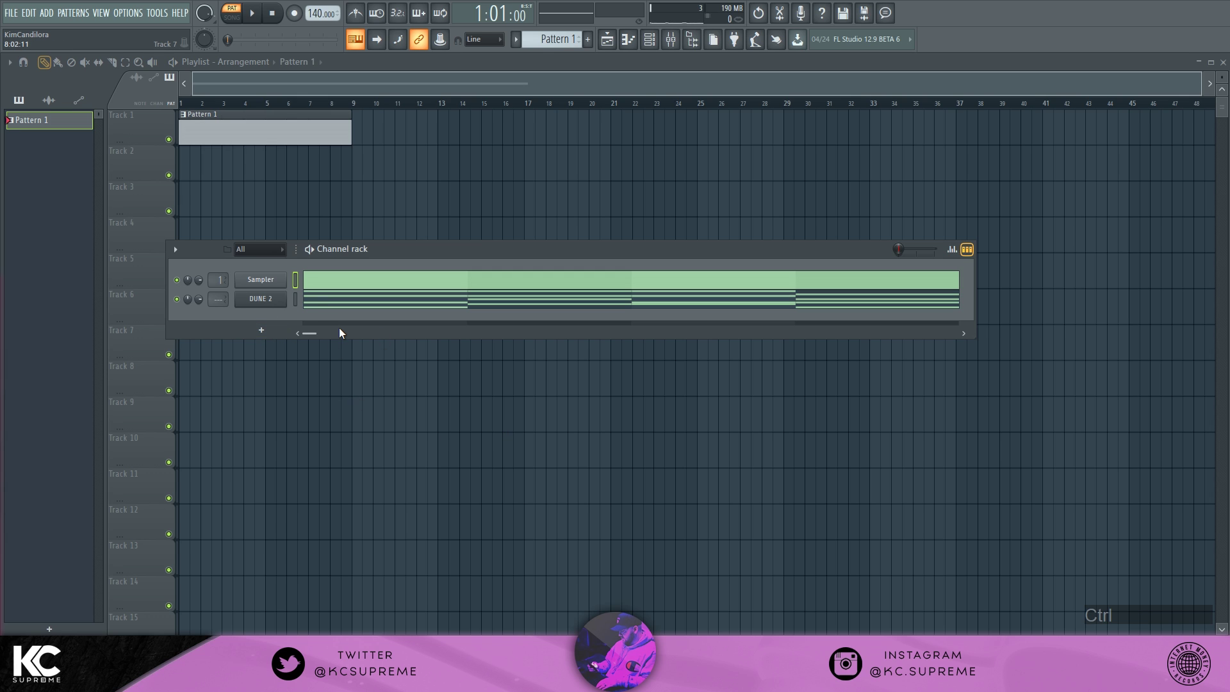
{"action": "key", "text": "ctrl+x"}
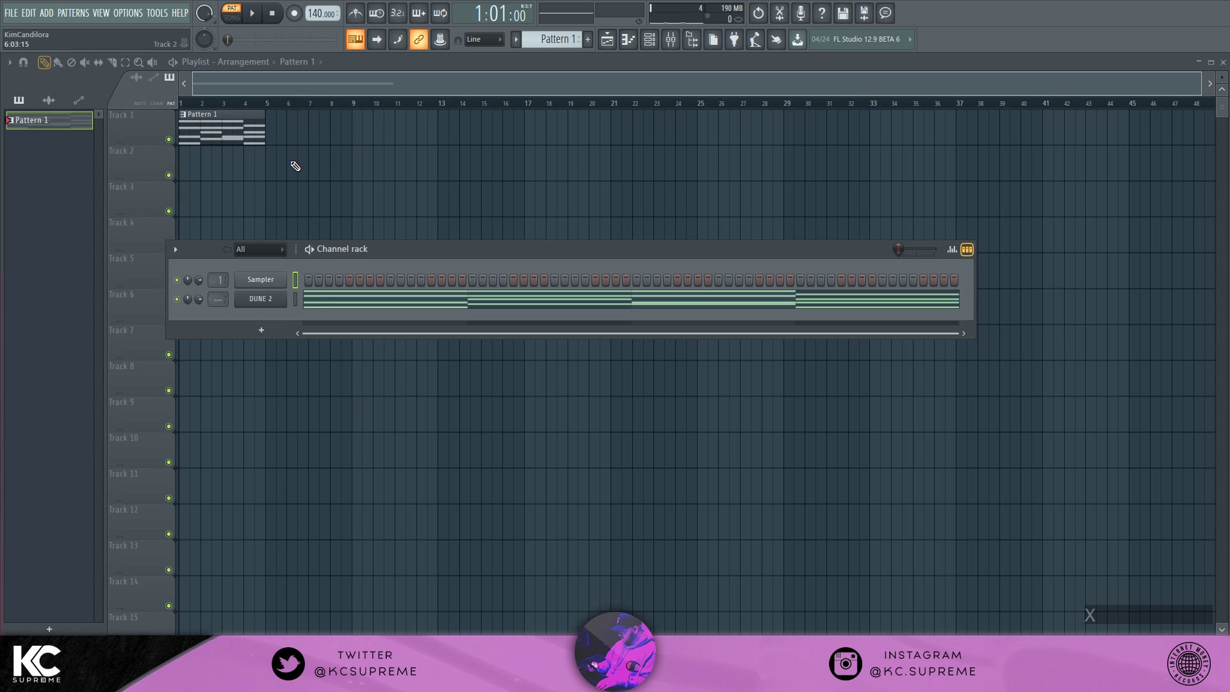
{"action": "key", "text": "ctrl+alt+z"}
{"action": "left_click", "coordinate": [280, 197]}
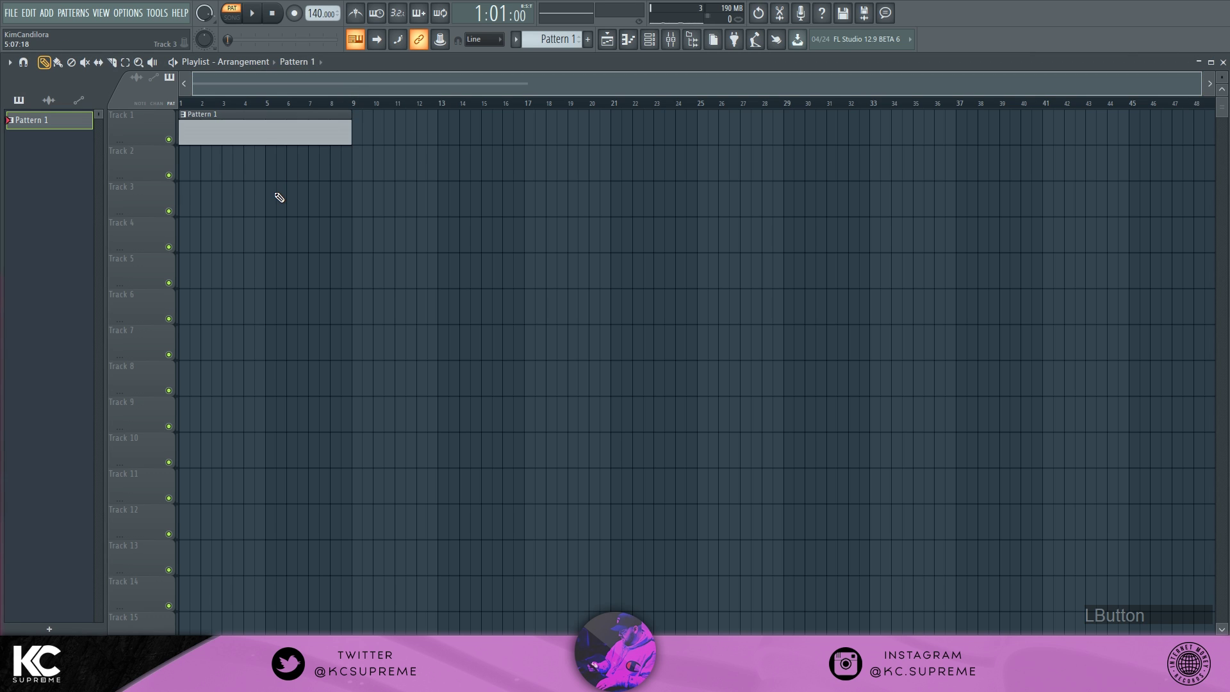
- Cut the notes of both the Sampler and DUNE 2 channels from Pattern 1 and open DUNE 2's piano roll
{"action": "left_click", "coordinate": [649, 39]}
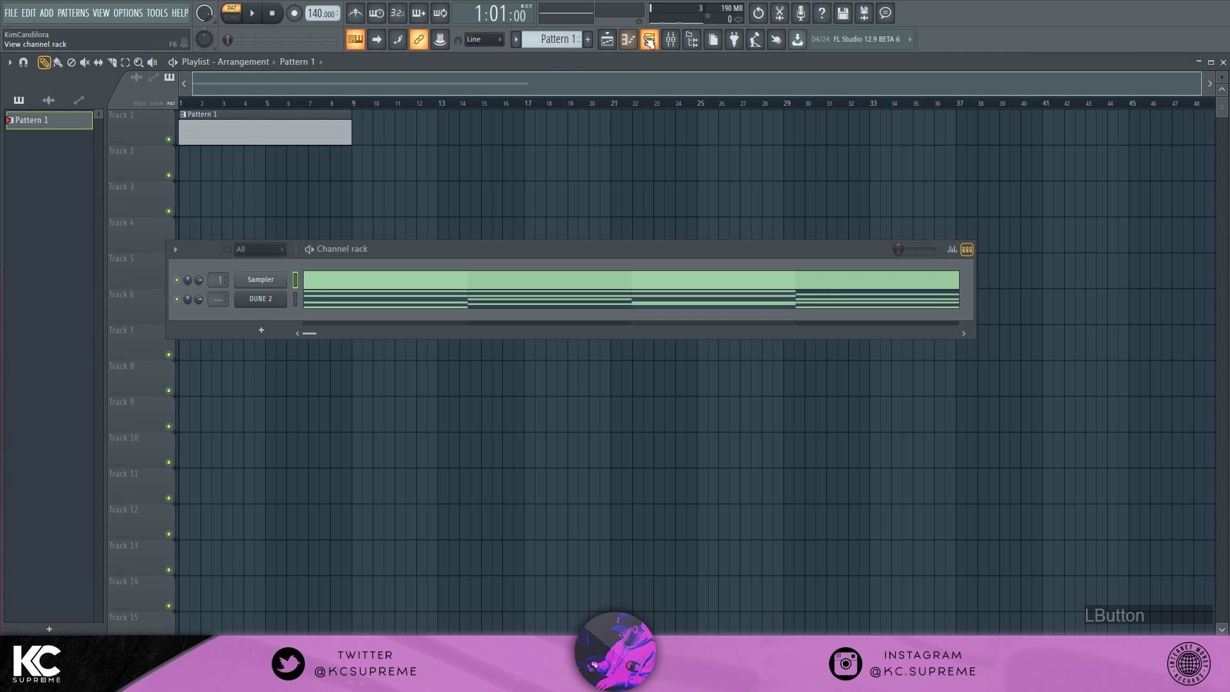
{"action": "key", "text": "ctrl+x"}
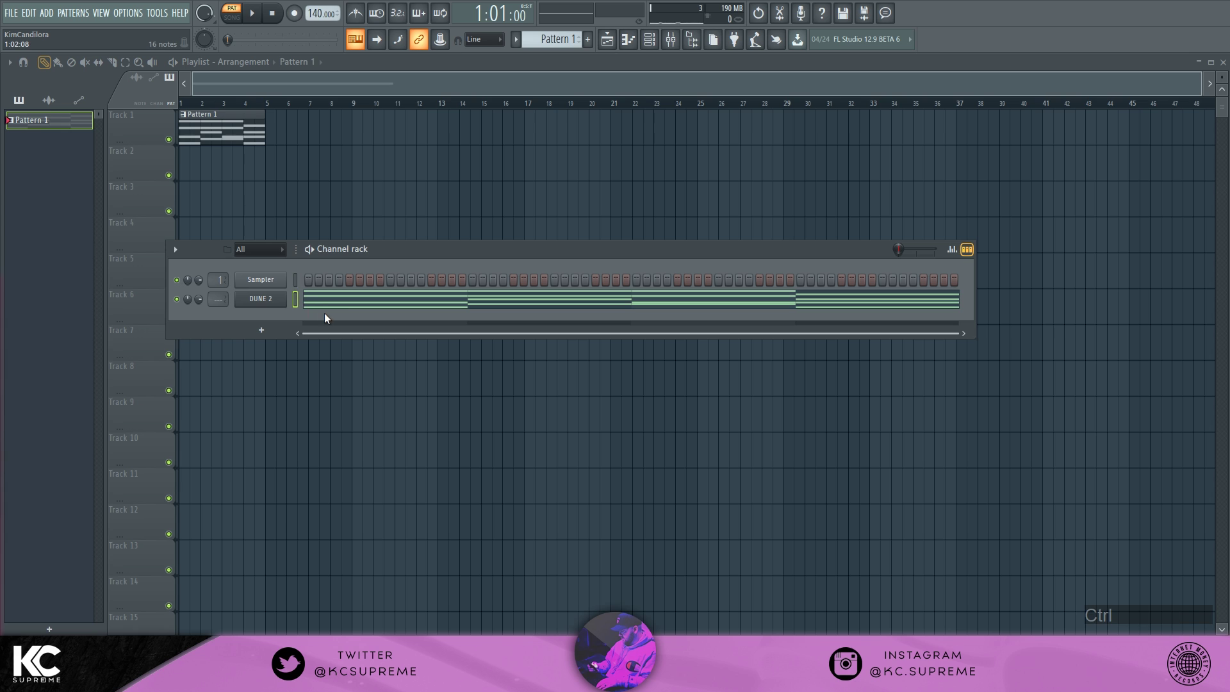
{"action": "key", "text": "ctrl+x"}
{"action": "right_click", "coordinate": [285, 297]}
{"action": "left_click", "coordinate": [341, 335]}
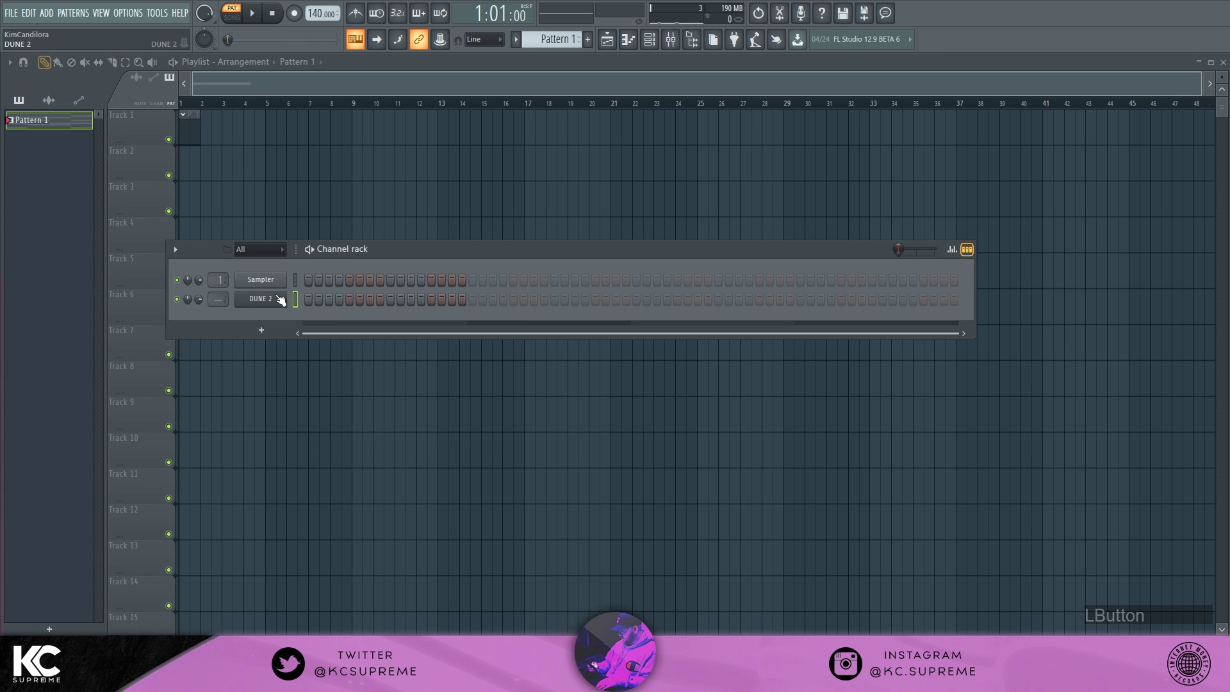
{"action": "right_click", "coordinate": [281, 300]}
{"action": "left_click", "coordinate": [321, 298]}
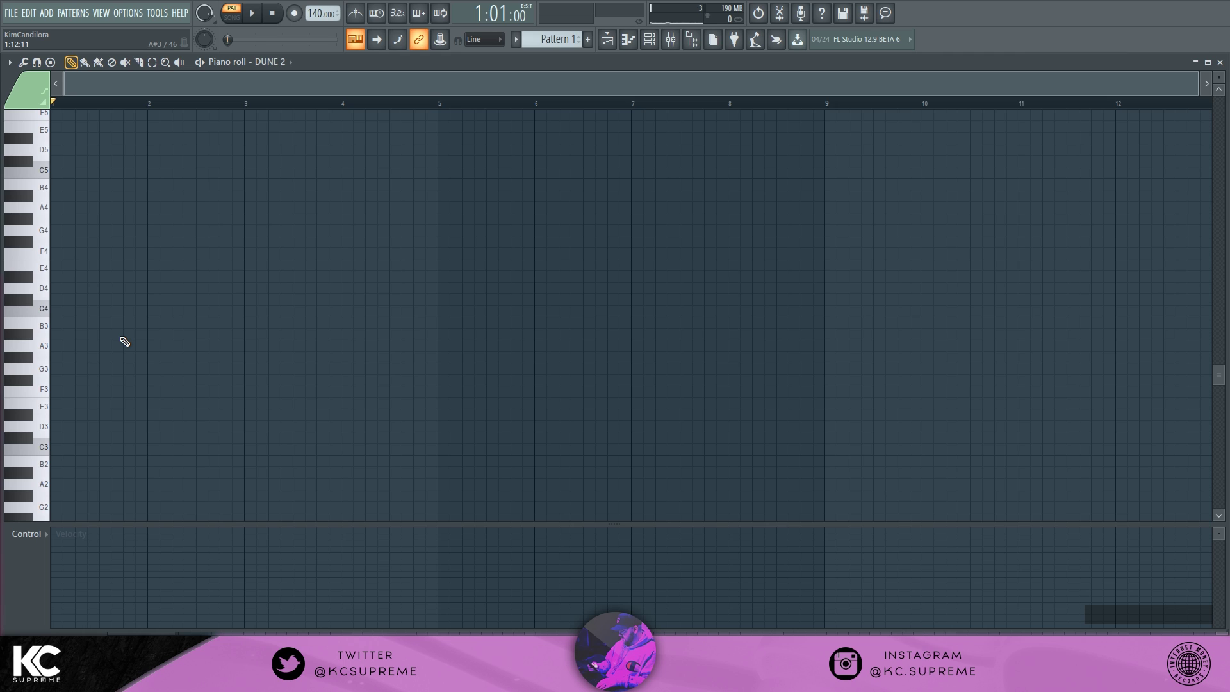
- Draw a one-bar C minor triad of C4, D#4 and G4 in bar 1 and play it
{"action": "key", "text": "z"}
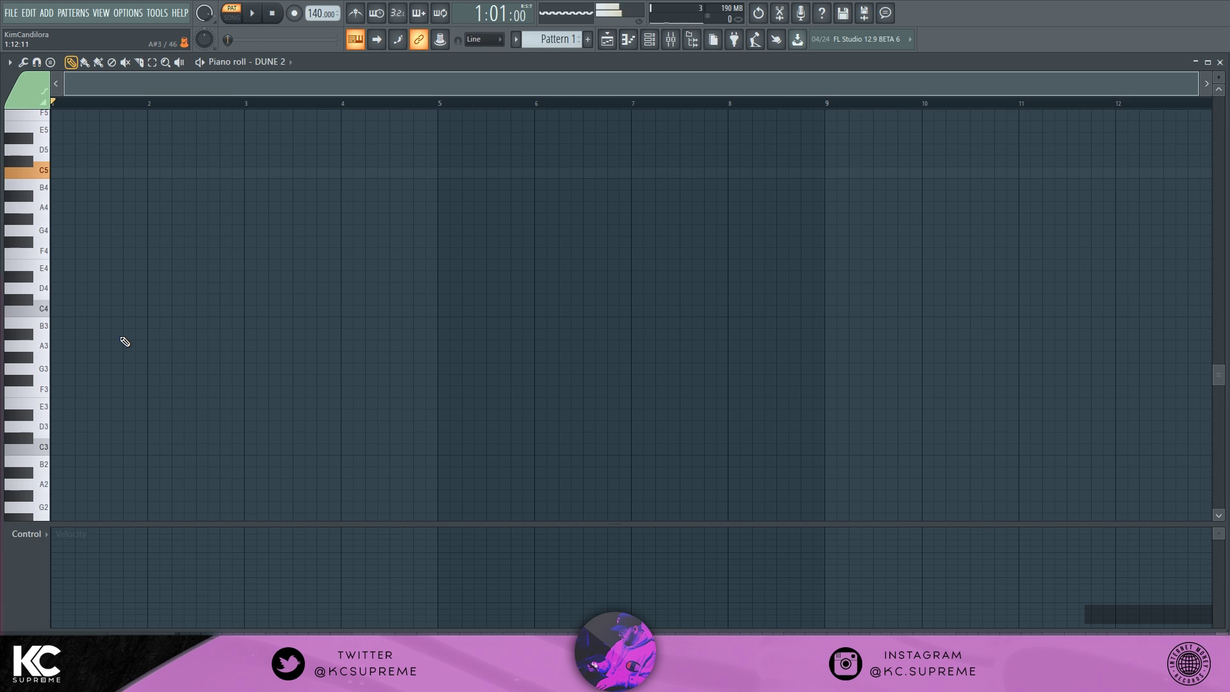
{"action": "key", "text": "z"}
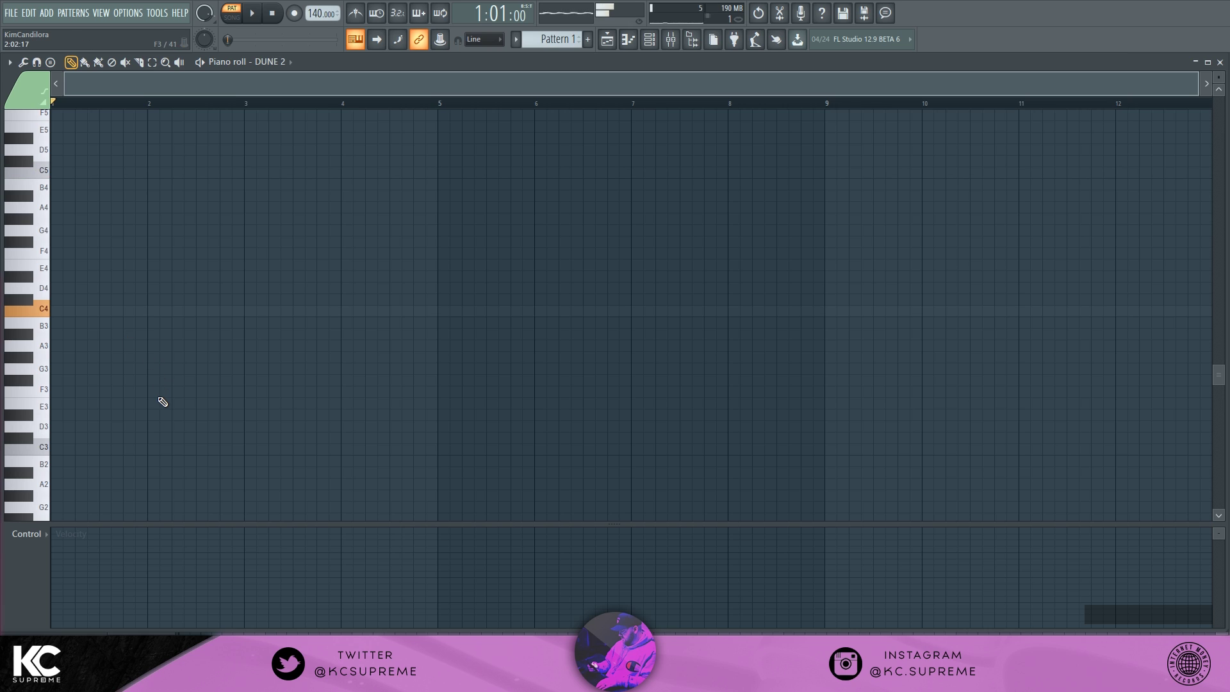
{"action": "left_click", "coordinate": [45, 317]}
{"action": "left_click", "coordinate": [63, 311]}
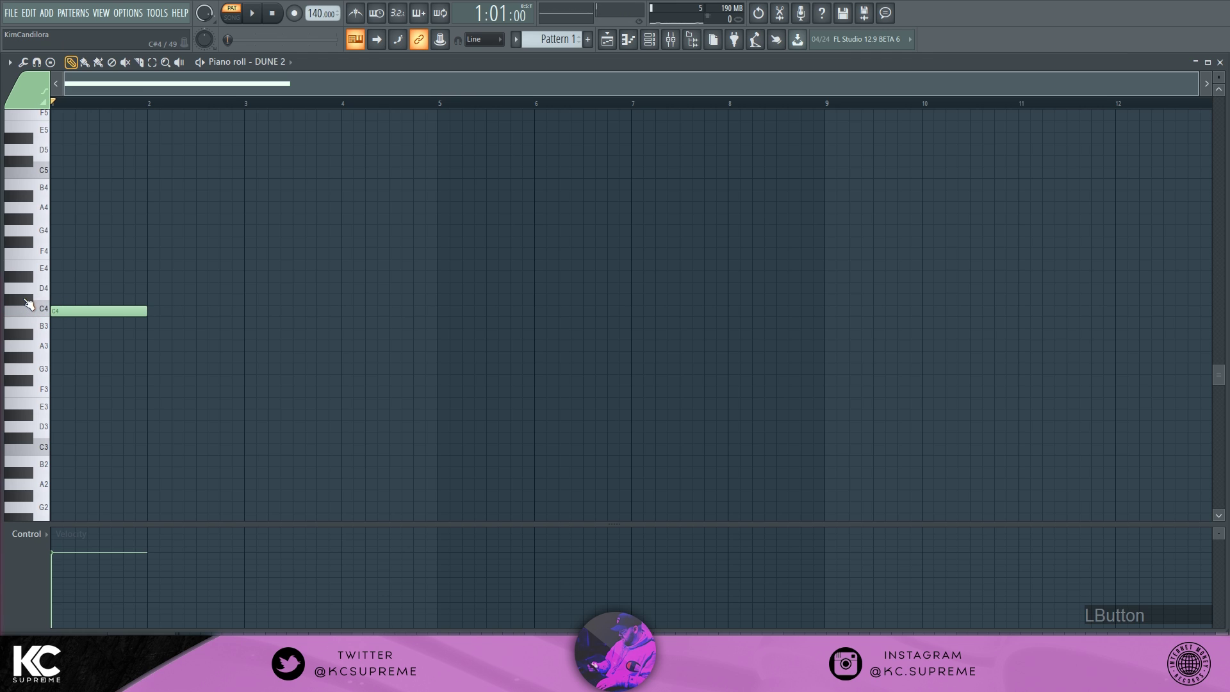
{"action": "left_click", "coordinate": [51, 276]}
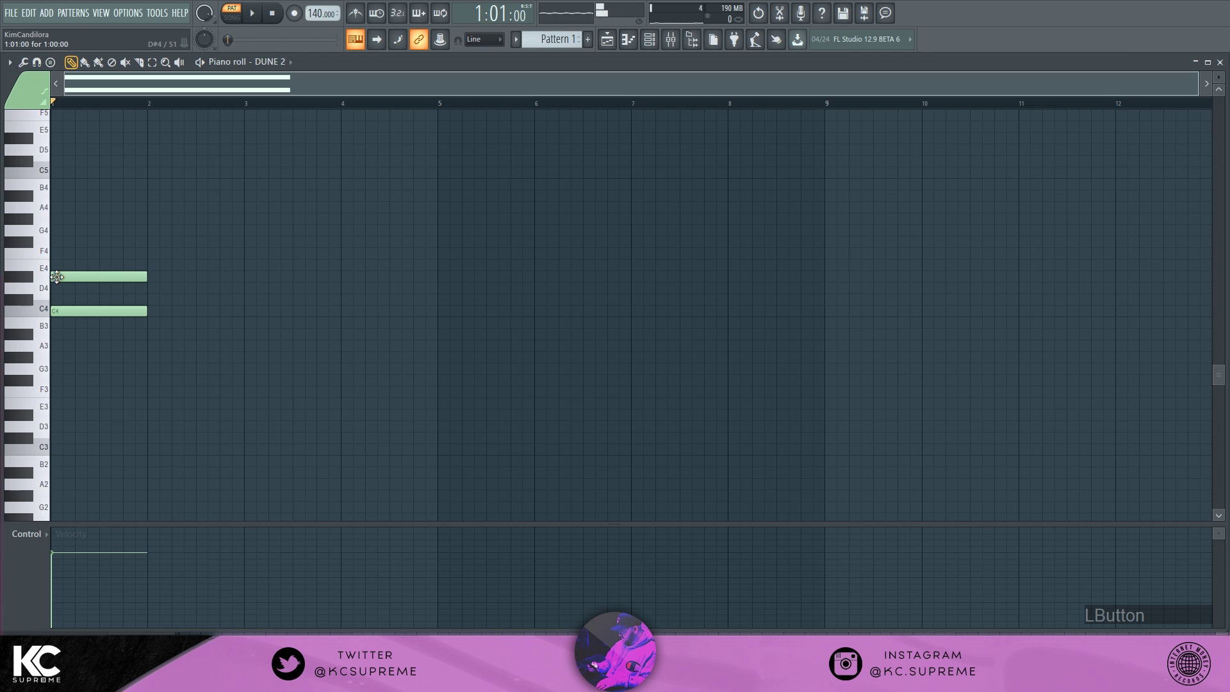
{"action": "left_click", "coordinate": [54, 230]}
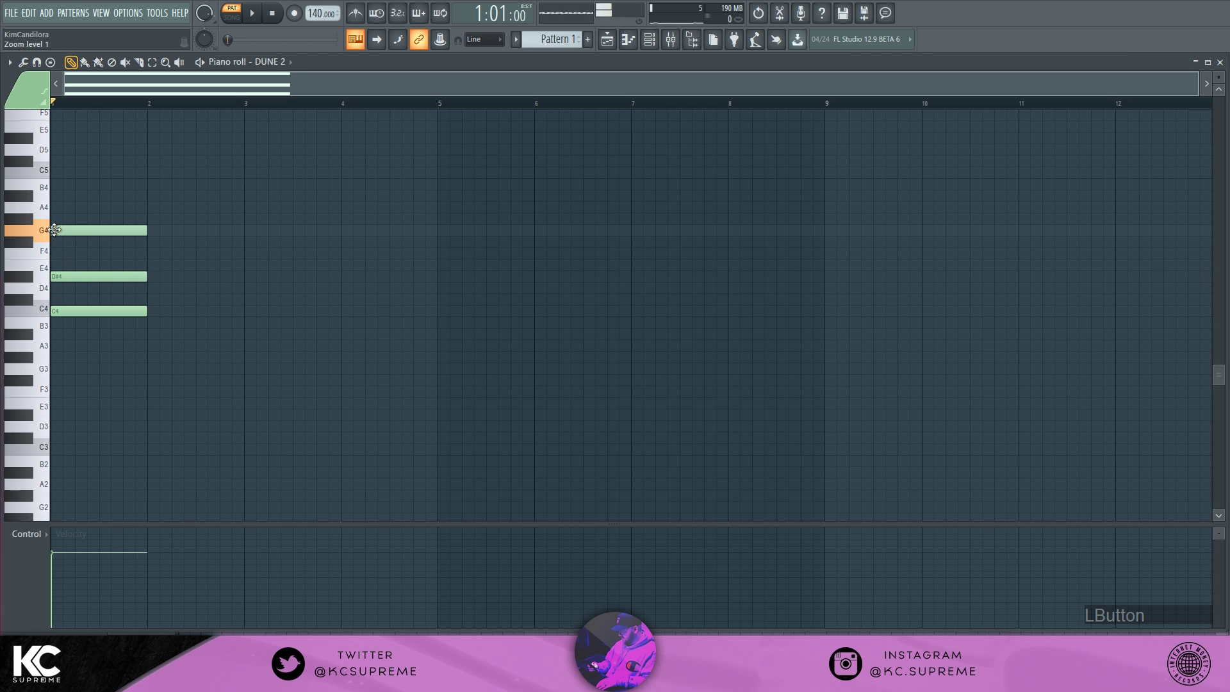
{"action": "key", "text": "space"}
{"action": "key", "text": "space"}
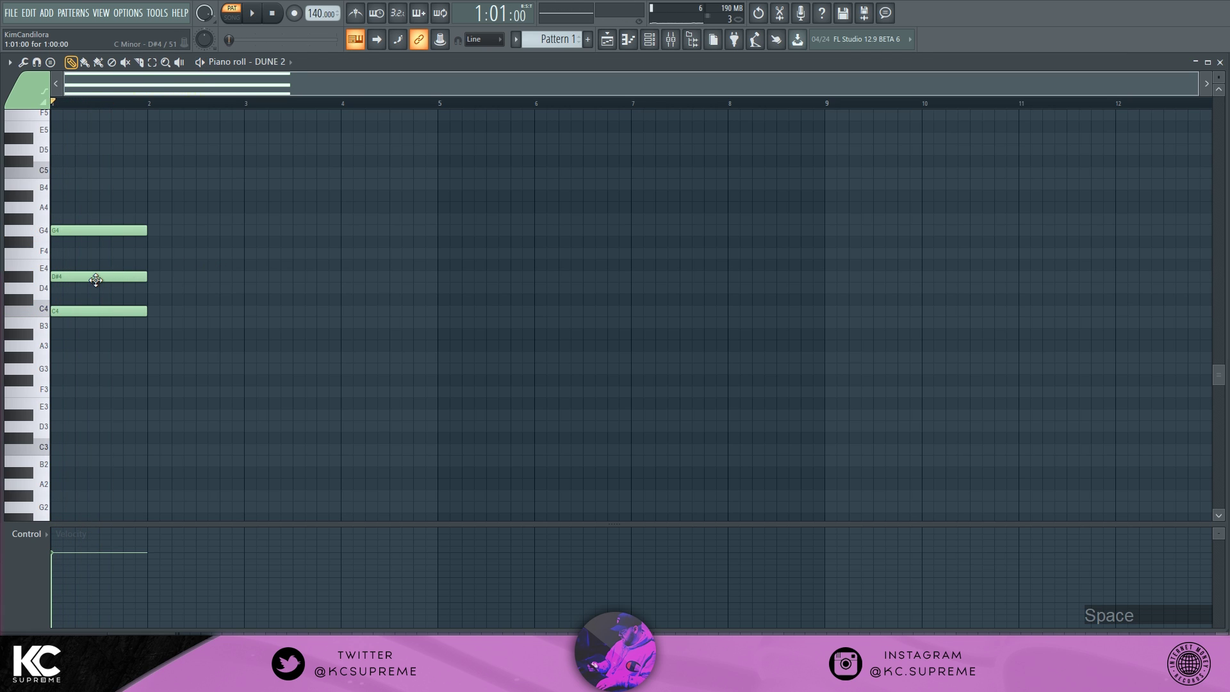
{"action": "key", "text": "space"}
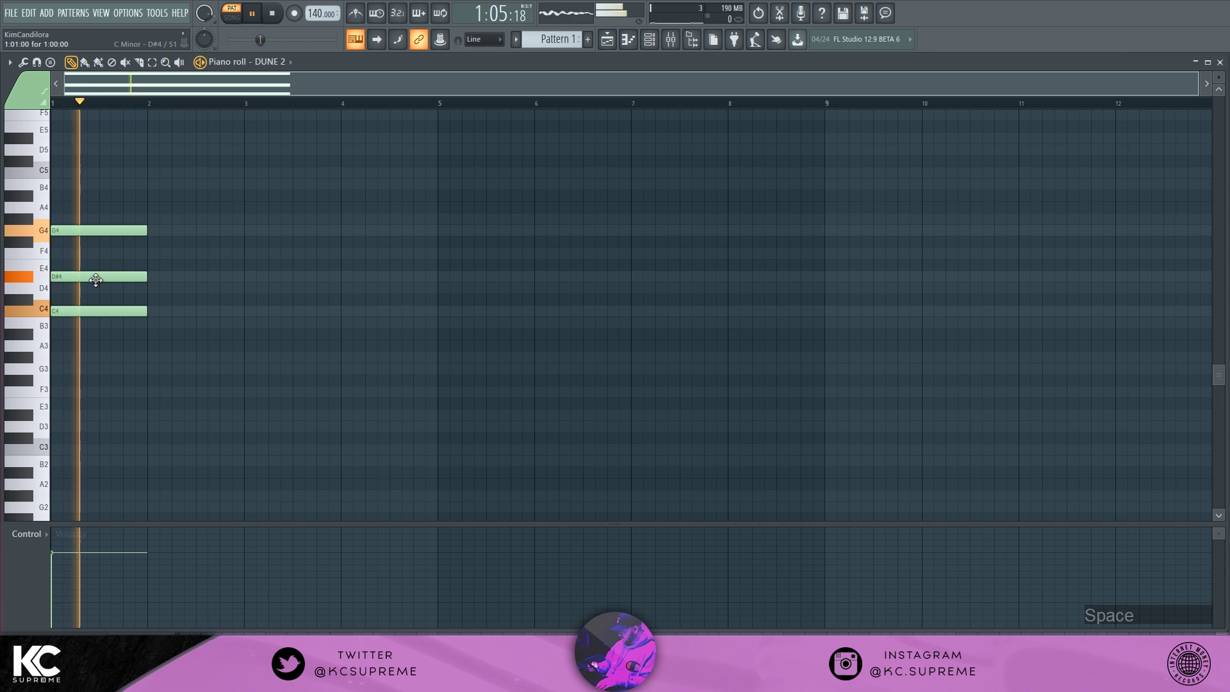
{"action": "key", "text": "space"}
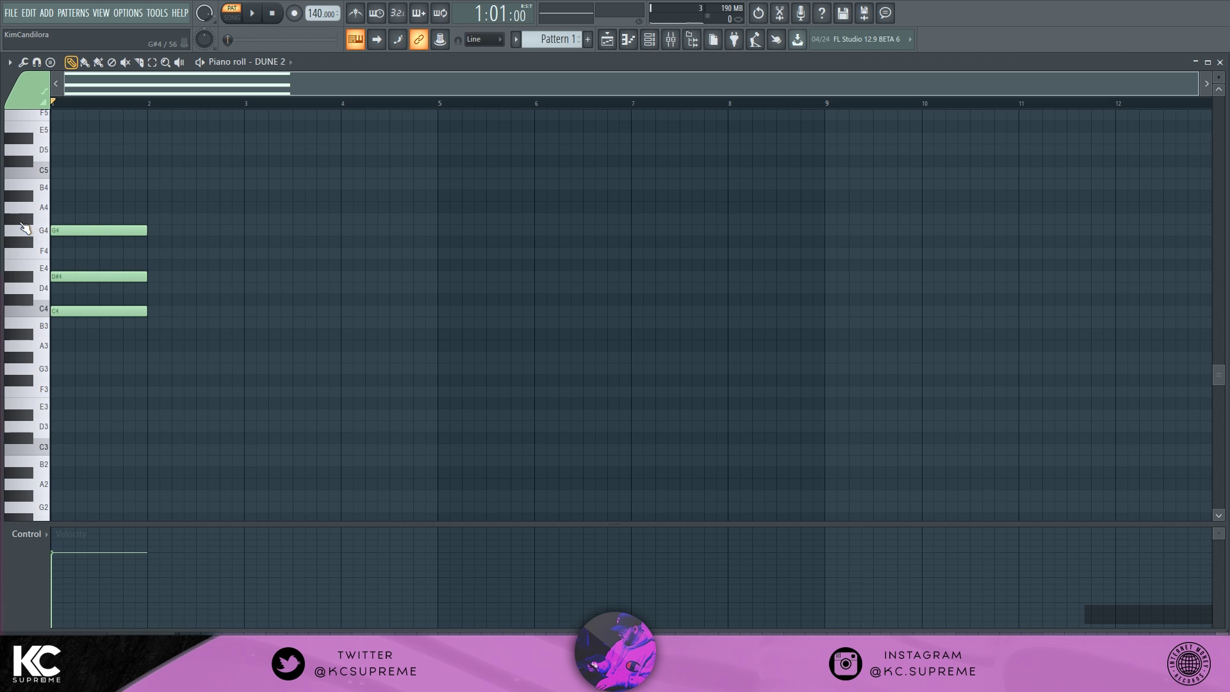
- Extend bar 1's C minor chord with one-bar A#4 and D5 notes and play it
{"action": "left_click", "coordinate": [57, 196]}
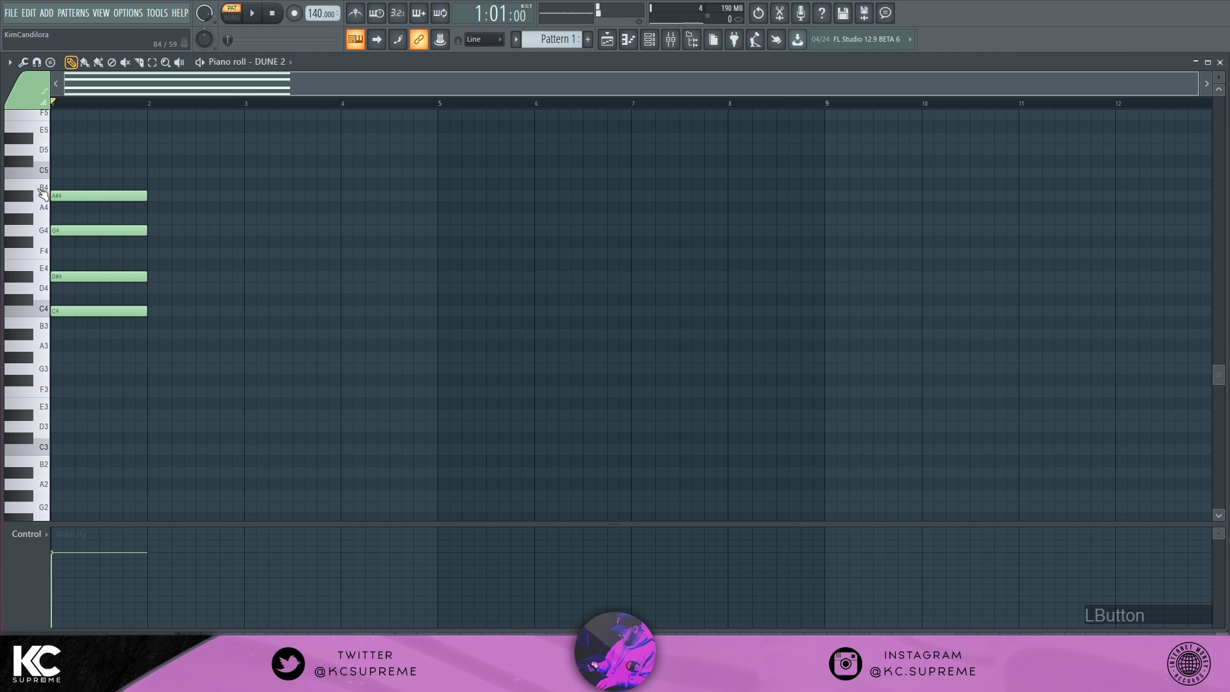
{"action": "left_click", "coordinate": [53, 150]}
{"action": "key", "text": "space"}
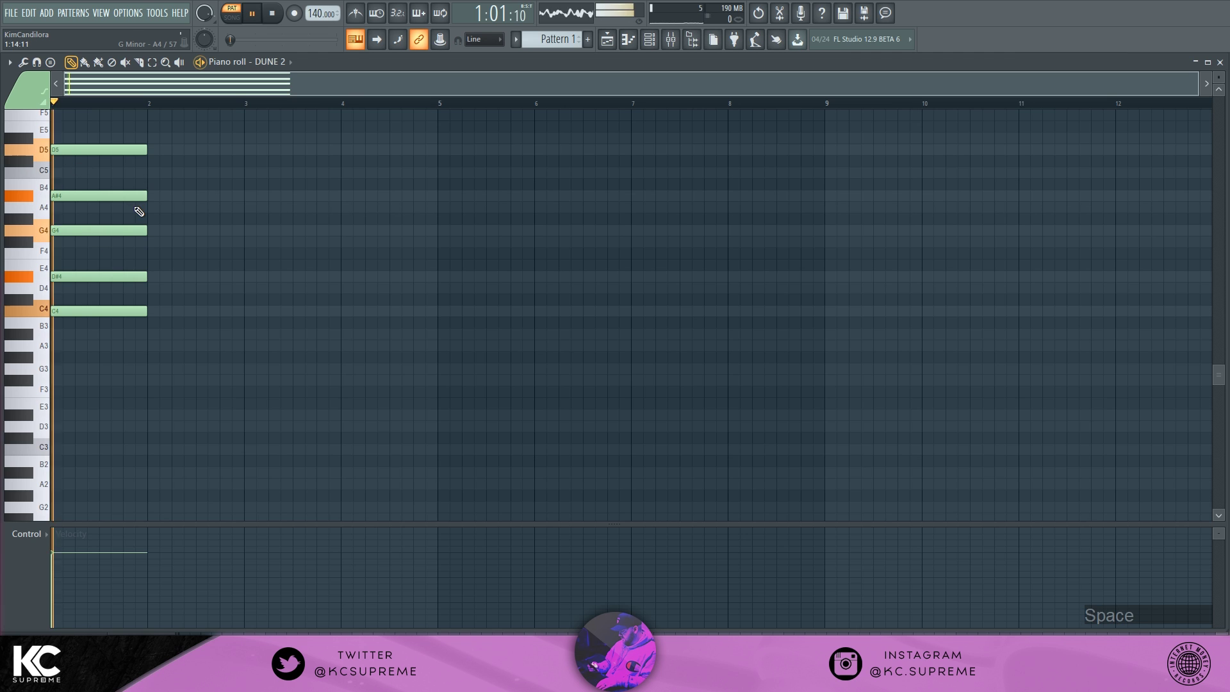
{"action": "key", "text": "space"}
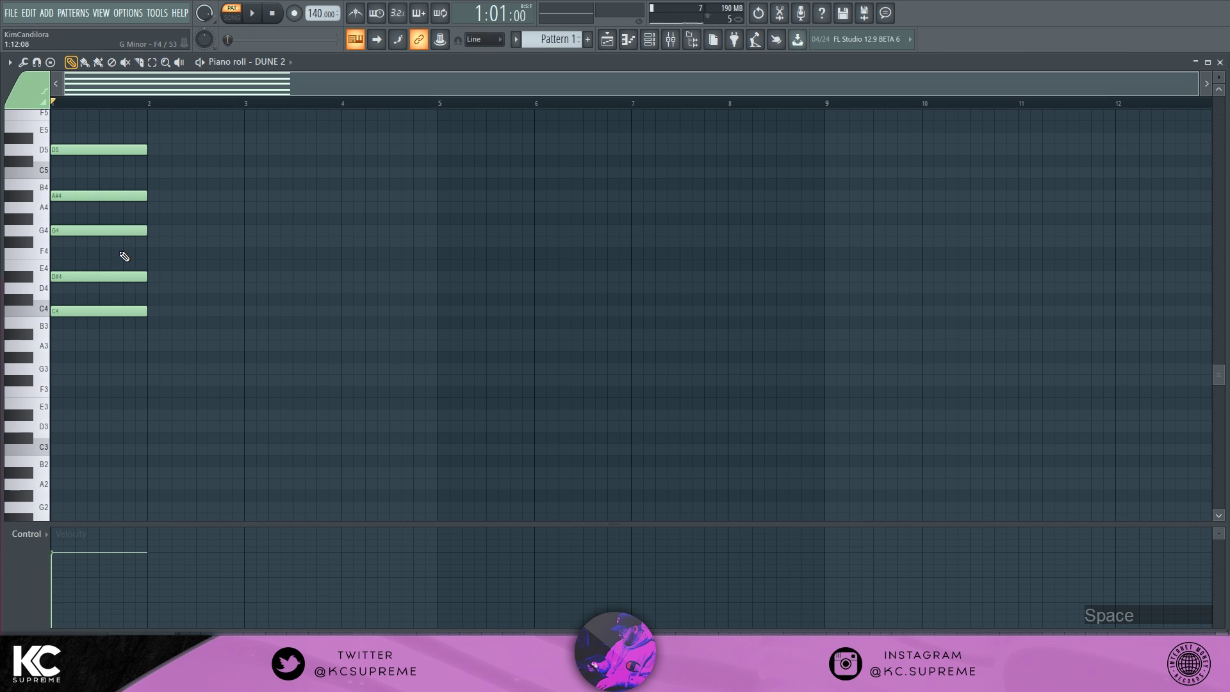
- Replace the chord in bar 1 with a one-bar C major triad of C4, E4 and G4 and play it
{"action": "scroll", "coordinate": [125, 256], "scroll_direction": "up", "scroll_amount": 3}
{"action": "left_click_drag", "start_coordinate": [102, 211], "coordinate": [99, 392]}
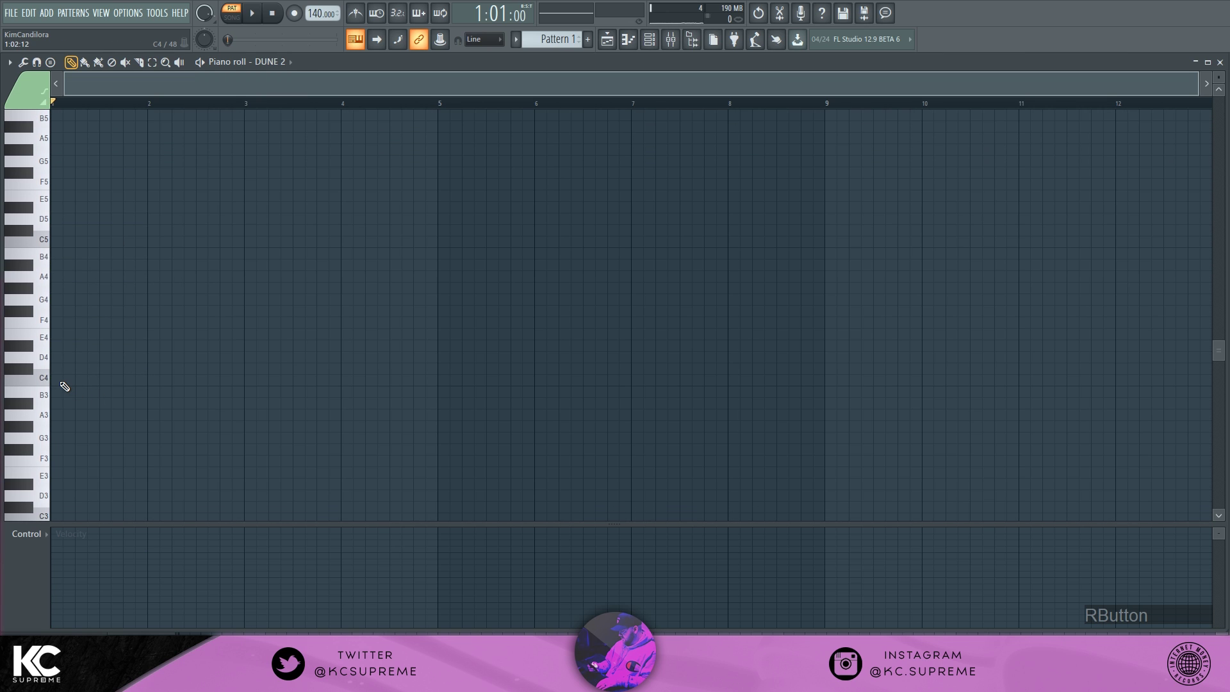
{"action": "left_click", "coordinate": [55, 379]}
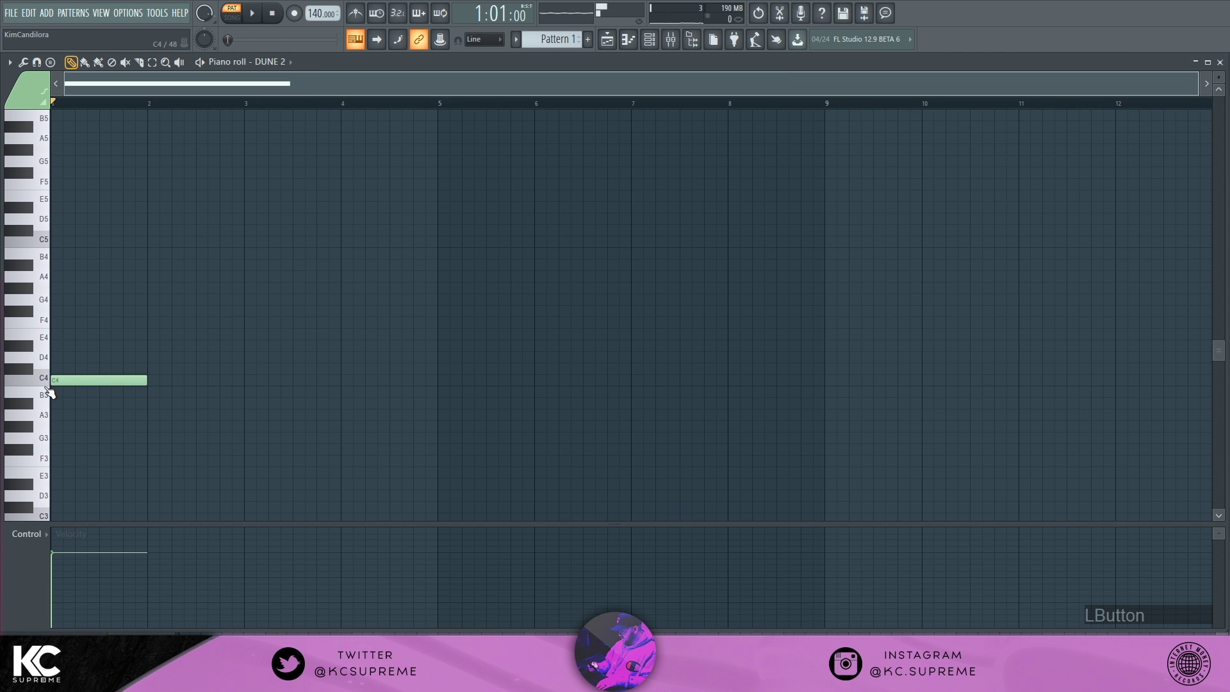
{"action": "left_click", "coordinate": [46, 338]}
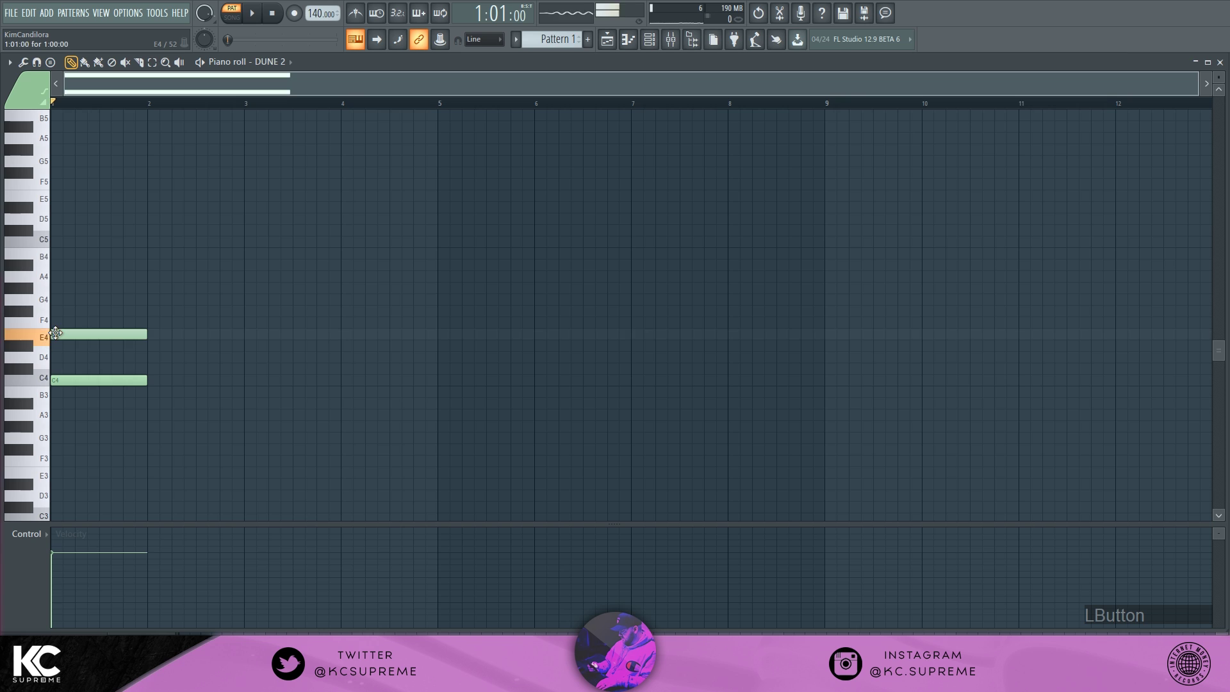
{"action": "left_click", "coordinate": [48, 300]}
{"action": "key", "text": "space"}
{"action": "key", "text": "space"}
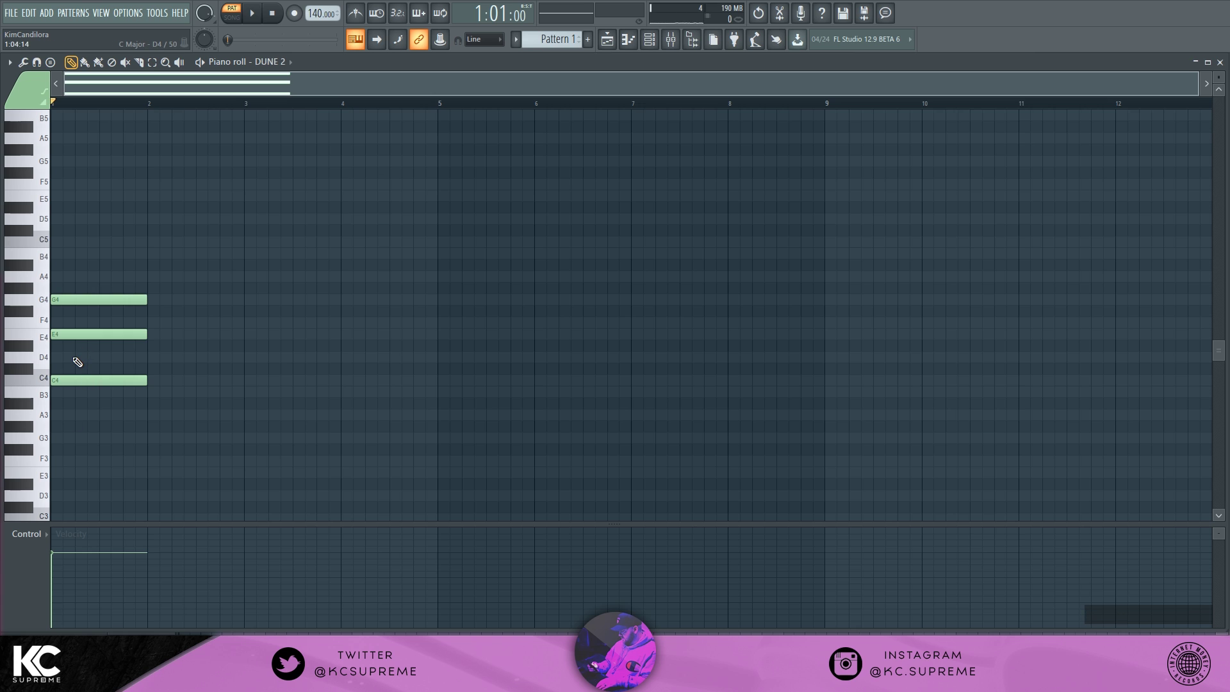
- Play bar 1's C major triad, clear its E4 and G4 notes, and redraw them above C4
{"action": "key", "text": "space"}
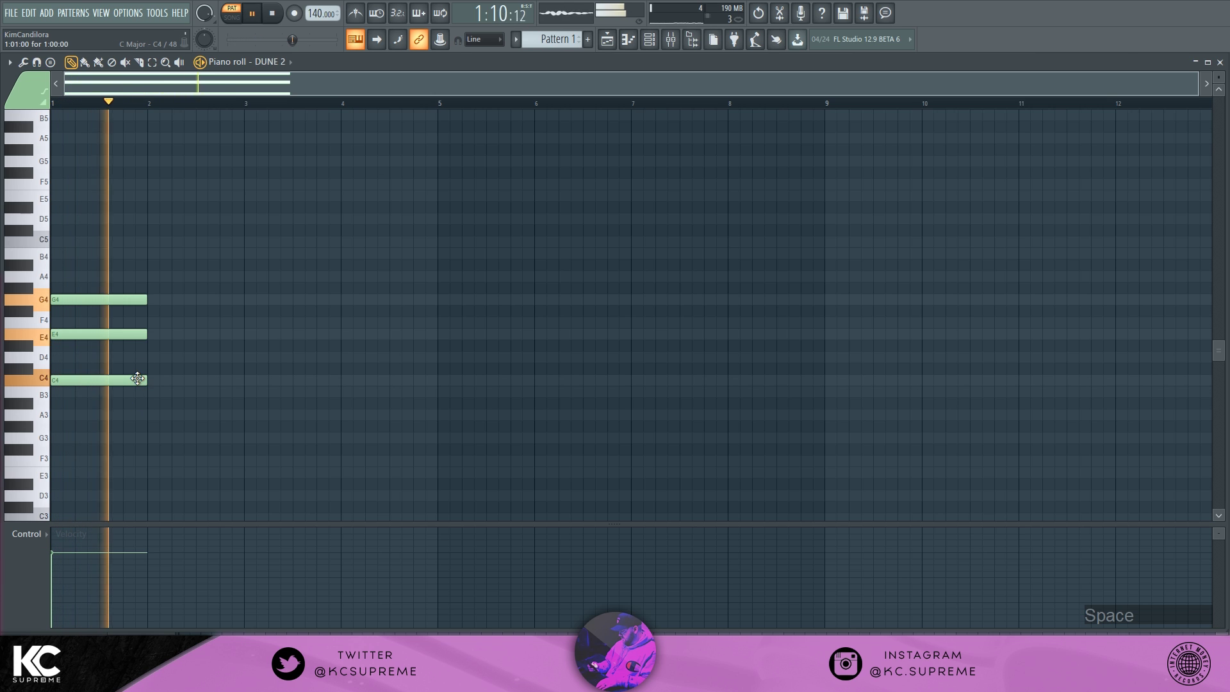
{"action": "key", "text": "space"}
{"action": "right_click", "coordinate": [111, 334]}
{"action": "right_click", "coordinate": [115, 299]}
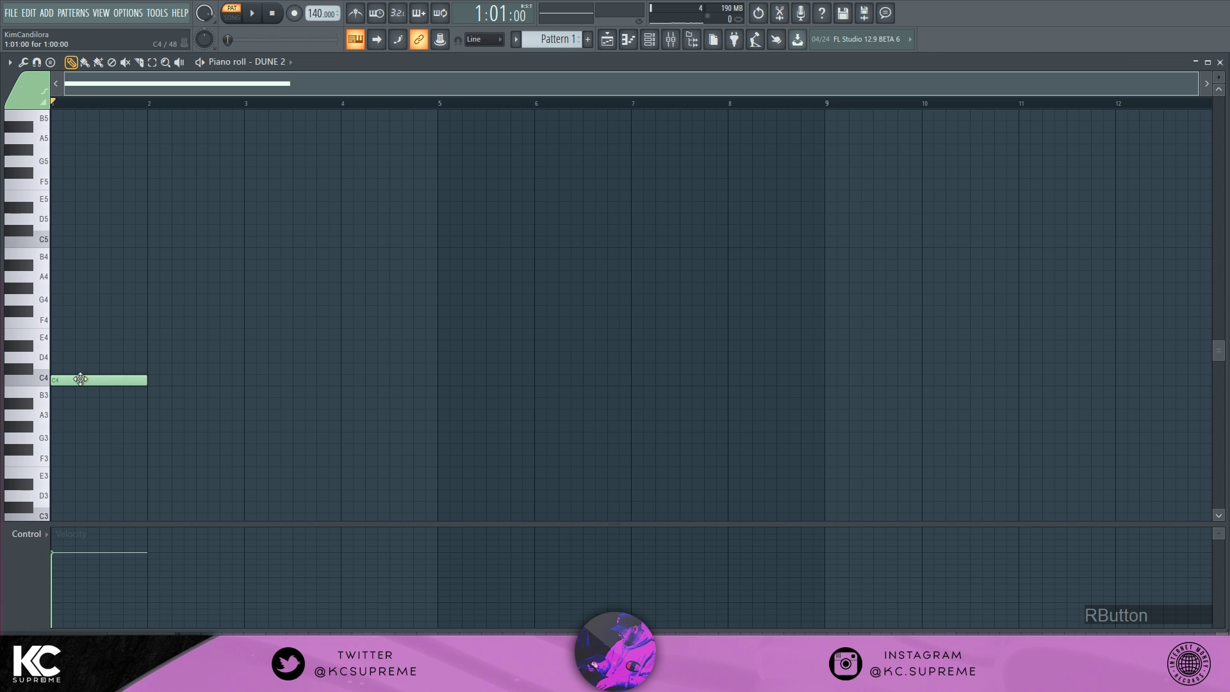
{"action": "left_click", "coordinate": [57, 333]}
{"action": "left_click", "coordinate": [55, 300]}
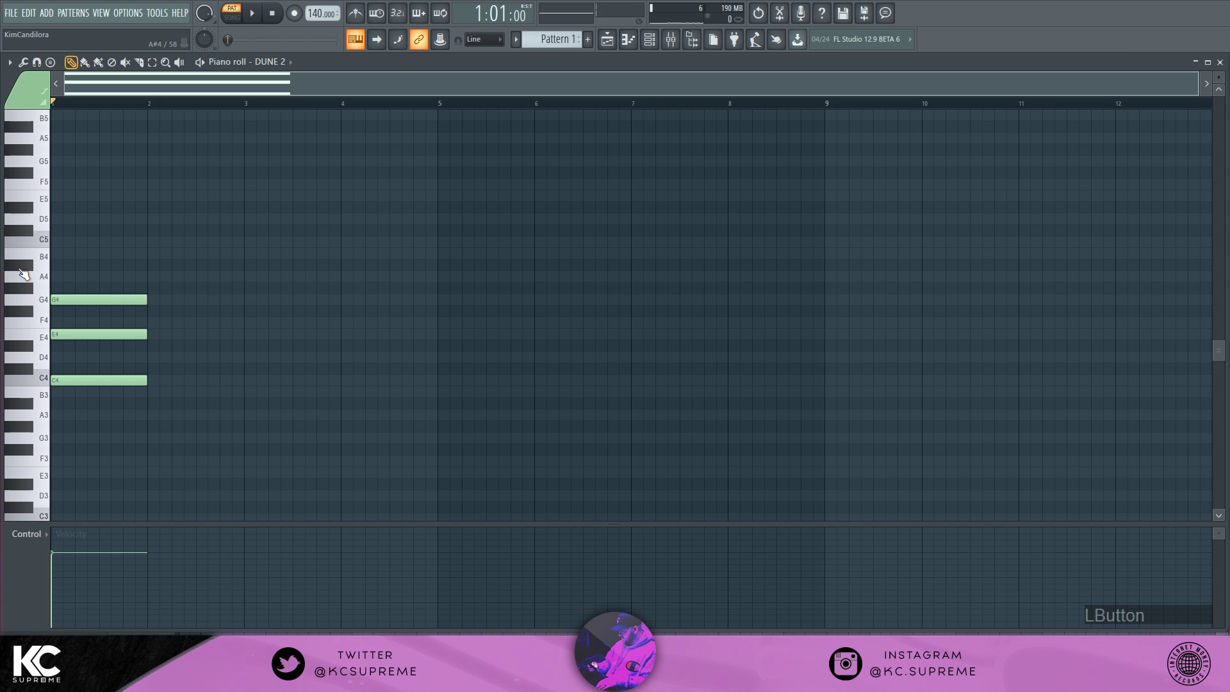
- Stack one-bar B4, D5 and F#5 notes on bar 1's C major triad, and remove the notes above D5
{"action": "left_click", "coordinate": [55, 254]}
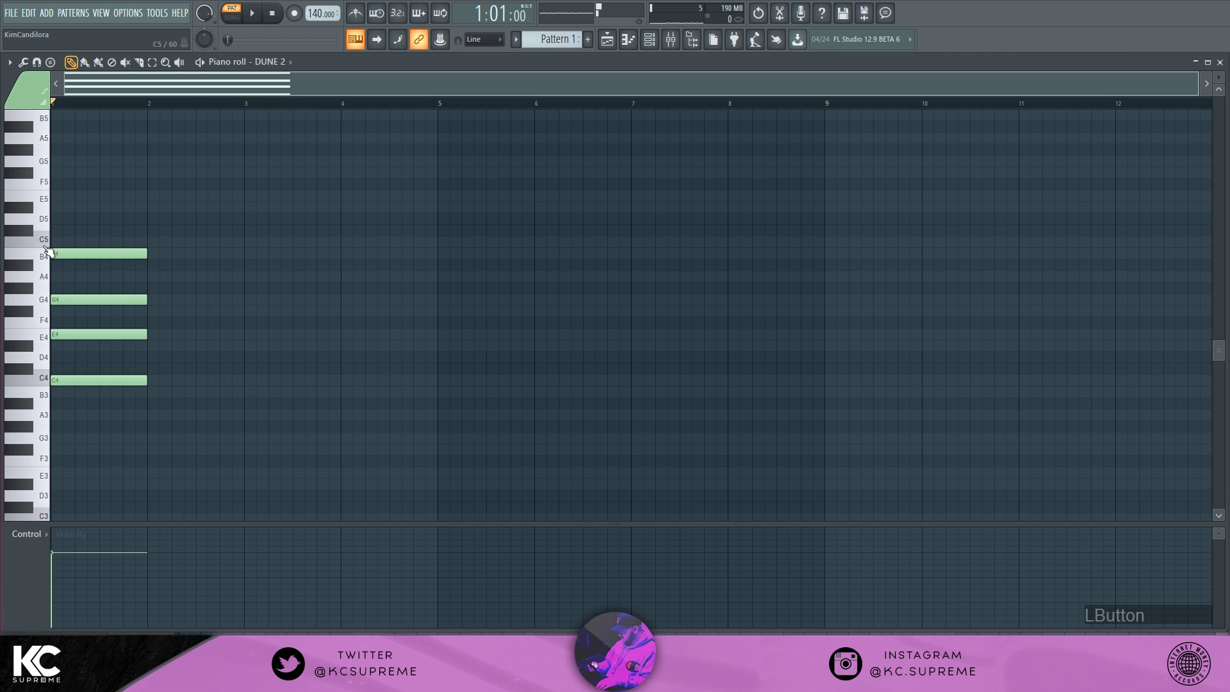
{"action": "left_click", "coordinate": [58, 219]}
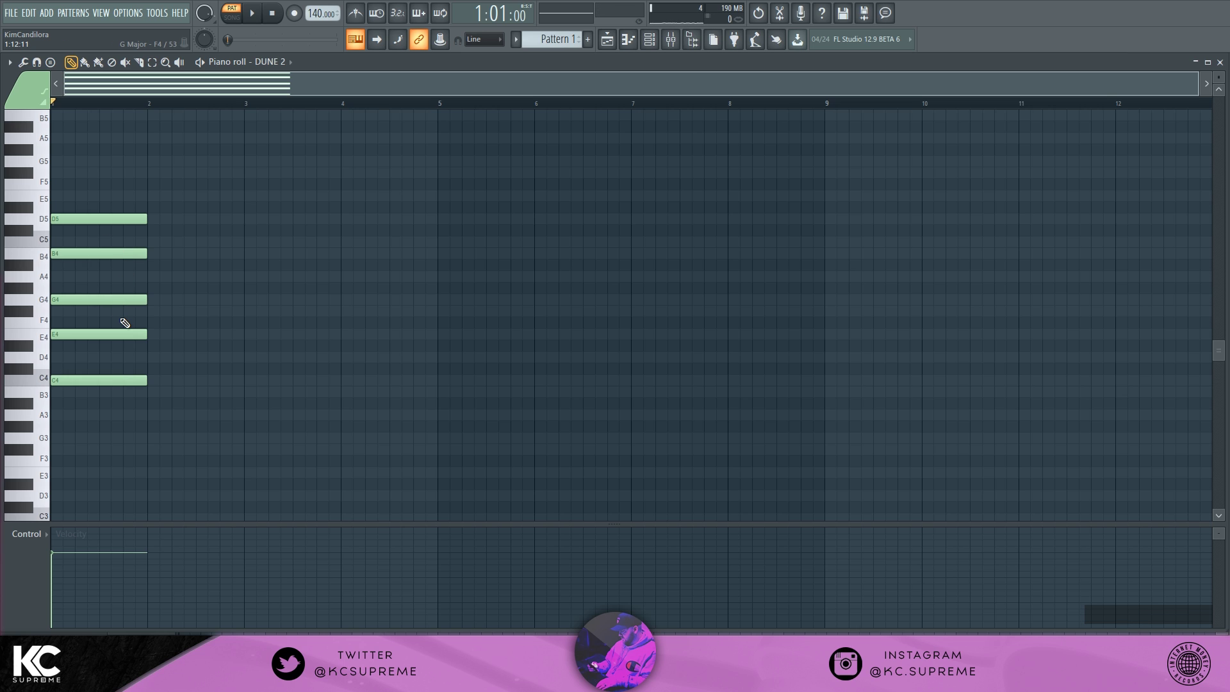
{"action": "left_click", "coordinate": [57, 178]}
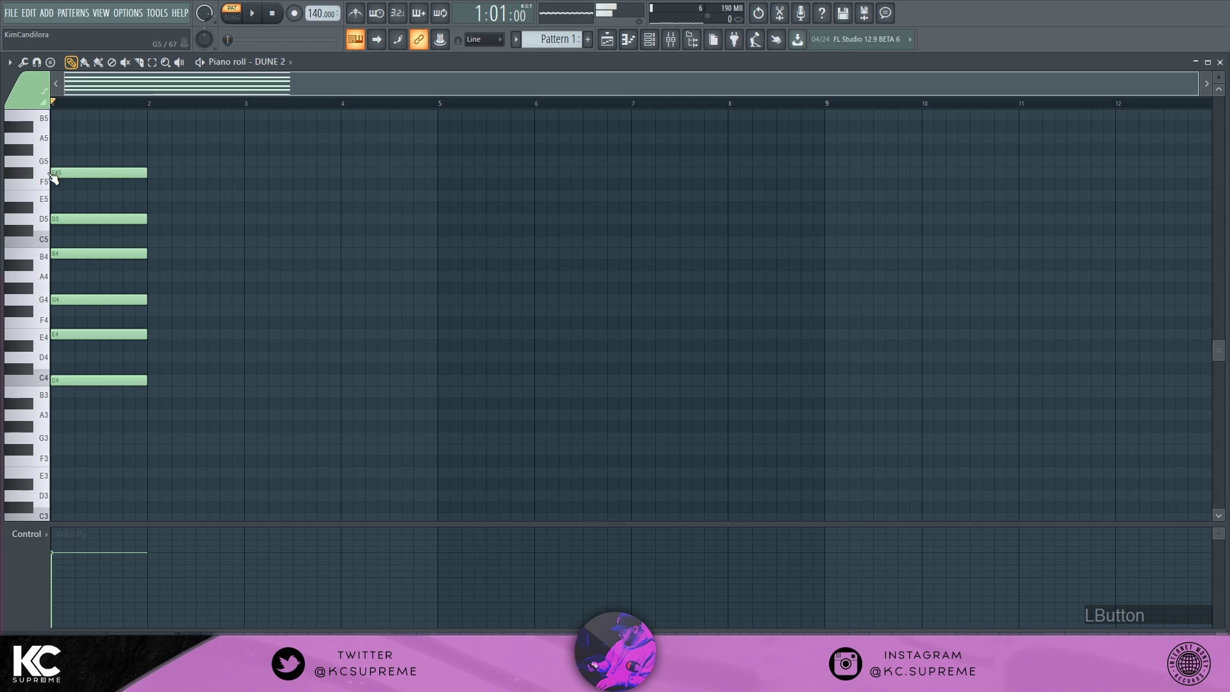
{"action": "left_click", "coordinate": [59, 149]}
{"action": "right_click", "coordinate": [69, 151]}
{"action": "right_click", "coordinate": [74, 173]}
- Play the extended chord in bar 1, delete its D5 and B4 notes, and play the remaining C major triad
{"action": "key", "text": "space"}
{"action": "right_click", "coordinate": [109, 219]}
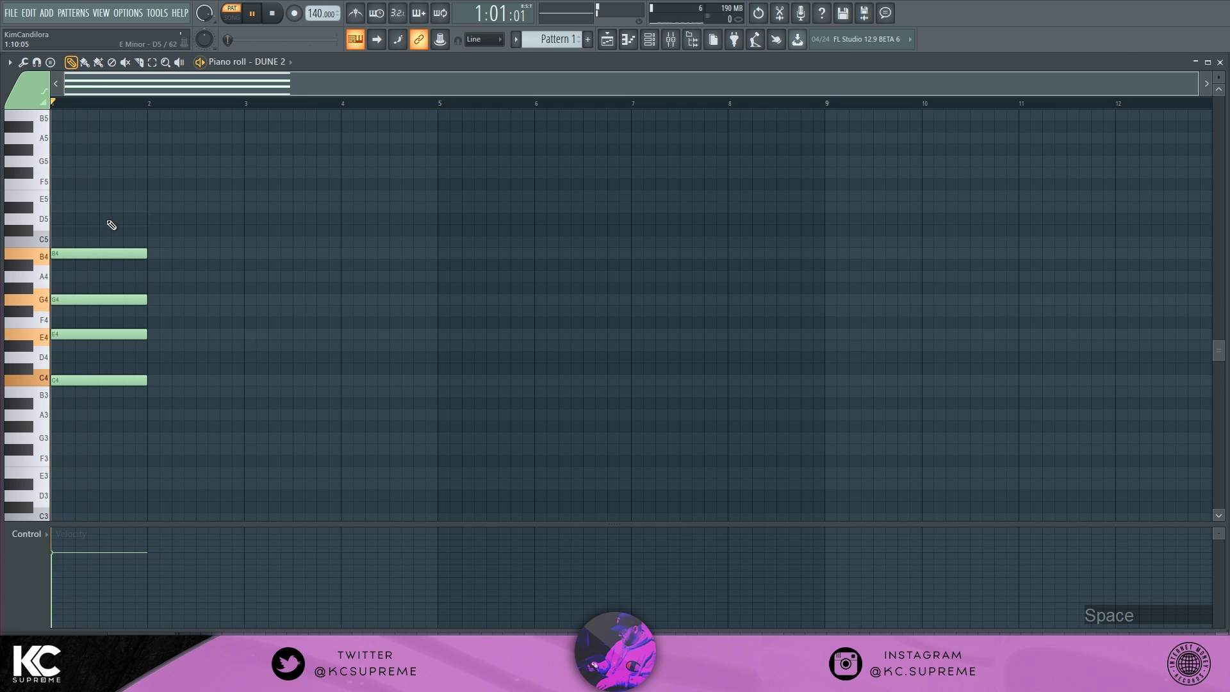
{"action": "key", "text": "space"}
{"action": "right_click", "coordinate": [114, 236]}
{"action": "right_click", "coordinate": [112, 253]}
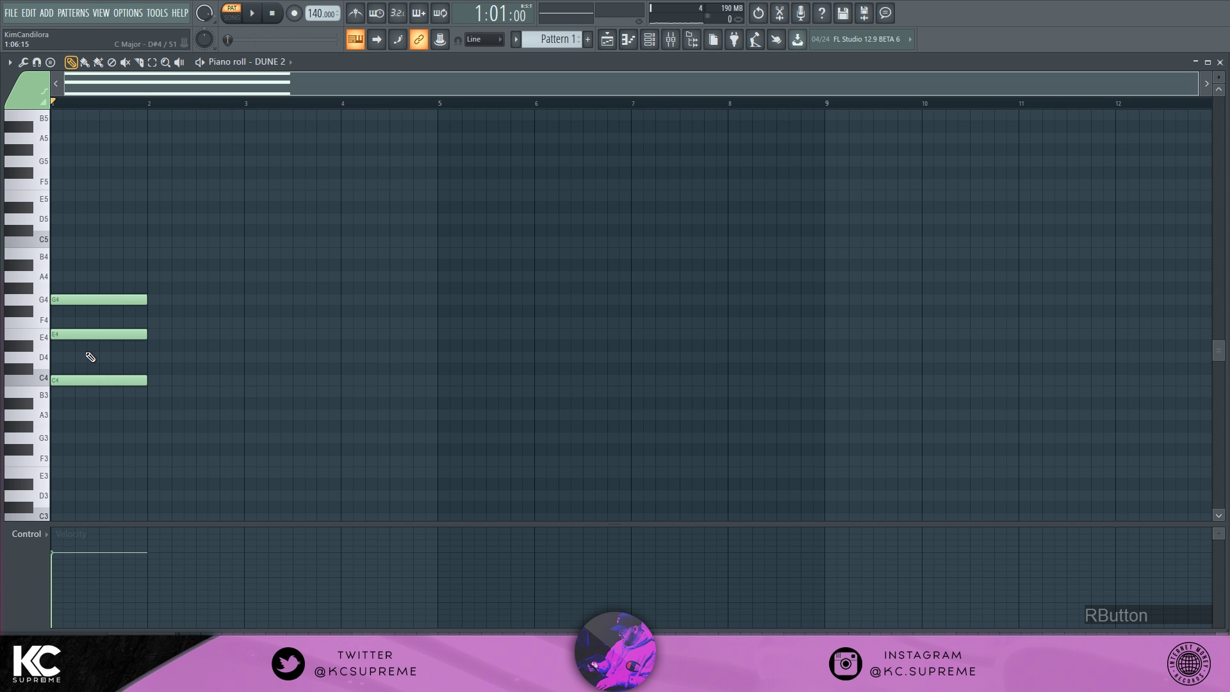
{"action": "key", "text": "space"}
{"action": "key", "text": "space"}
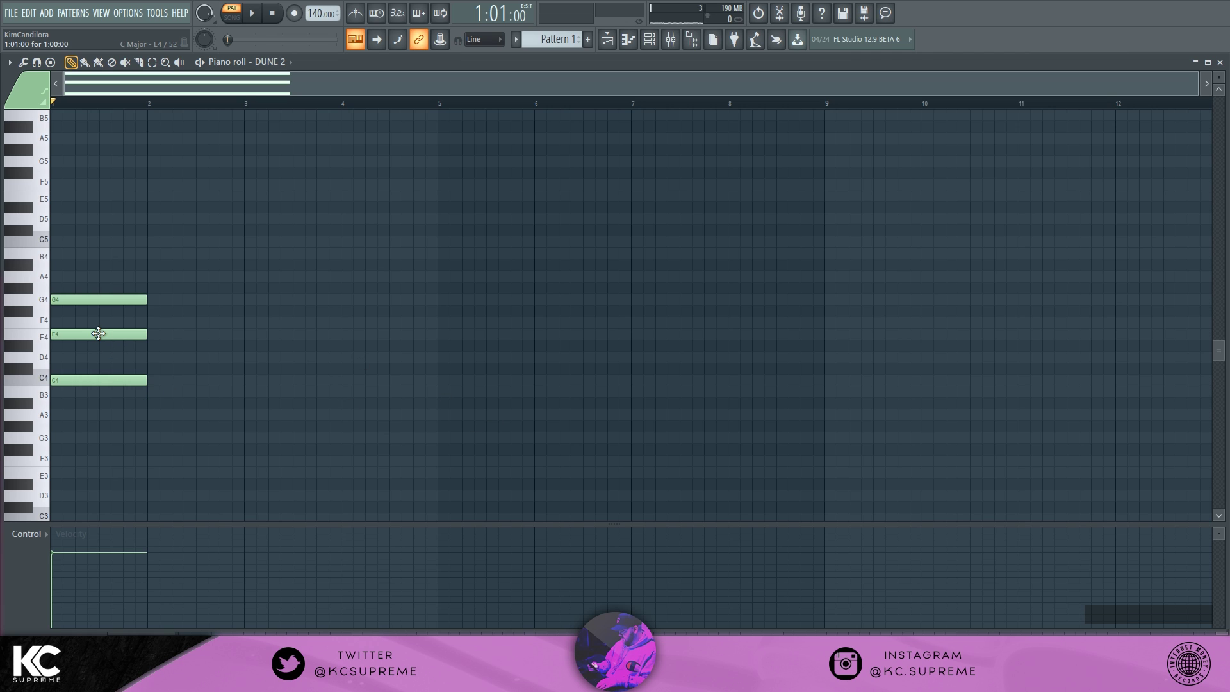
- Lower bar 1's E4 to D#4, play the C minor triad, and raise the note back to E4
{"action": "left_click_drag", "start_coordinate": [98, 333], "coordinate": [93, 349]}
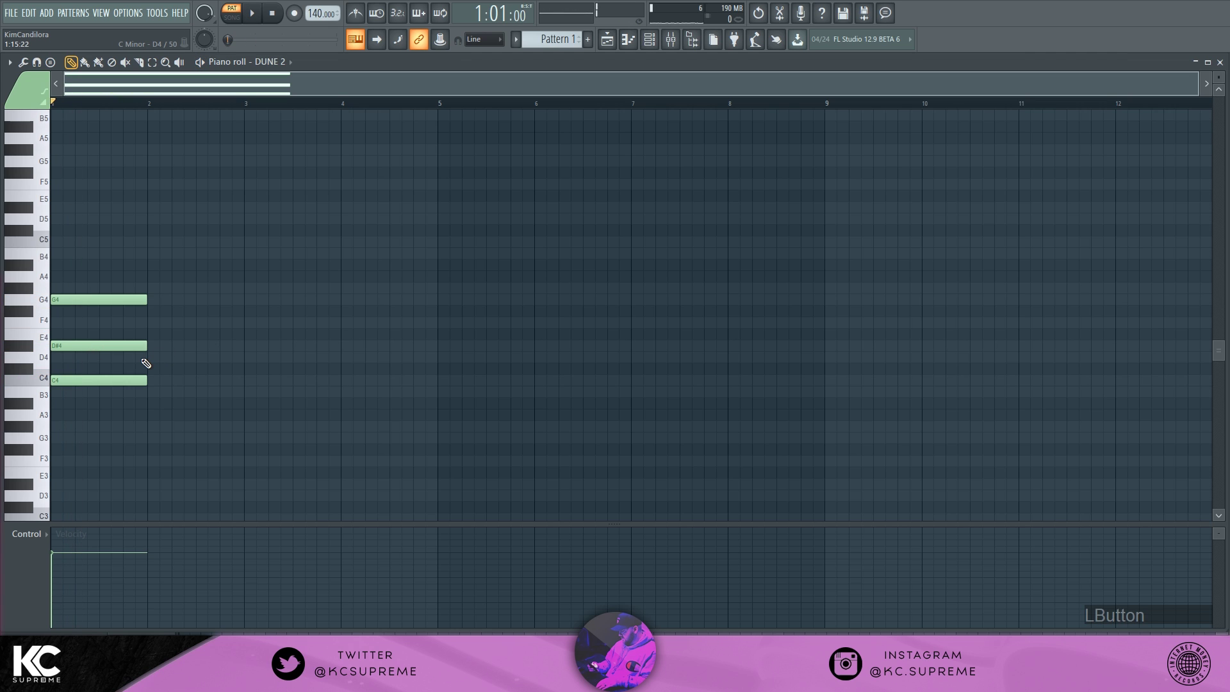
{"action": "key", "text": "space"}
{"action": "key", "text": "space"}
{"action": "mouse_move", "coordinate": [115, 344]}
{"action": "left_mouse_down"}
{"action": "mouse_move", "coordinate": [122, 318]}
{"action": "mouse_move", "coordinate": [110, 332]}
{"action": "left_mouse_up"}
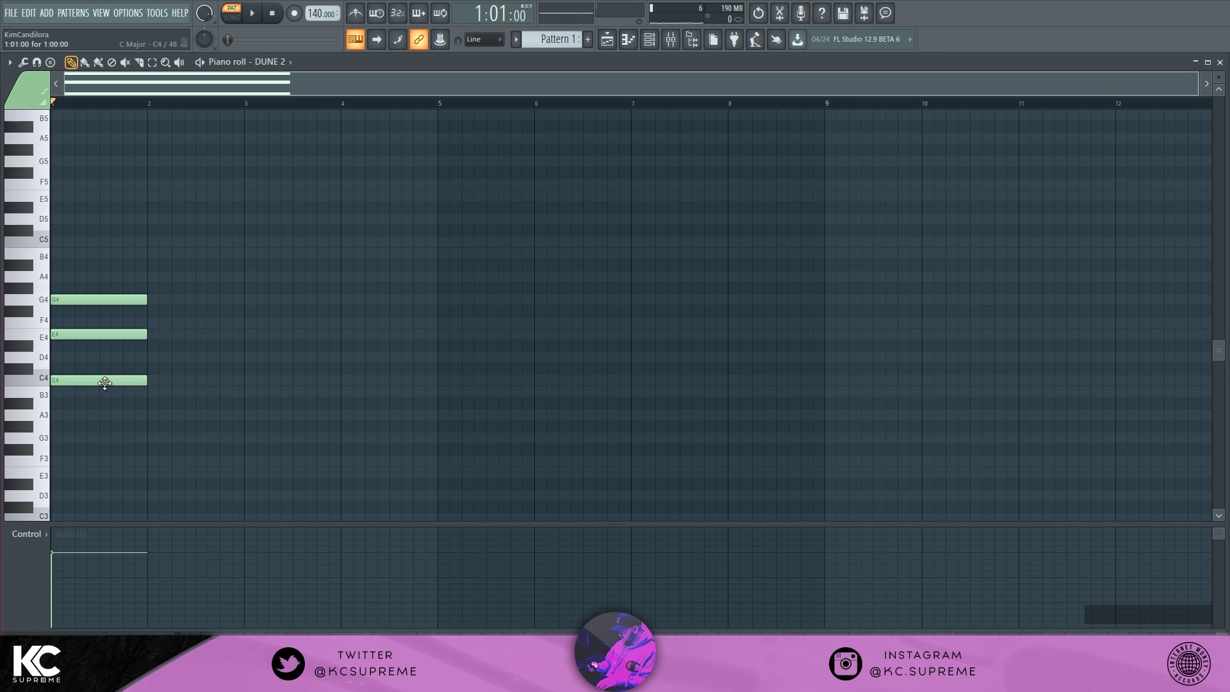
- Draw one-bar root notes after the C major triad: G3 in bar 2, E3 in bar 3 and A3 in bar 4
{"action": "left_click", "coordinate": [151, 449]}
{"action": "left_click", "coordinate": [147, 436]}
{"action": "right_click", "coordinate": [153, 449]}
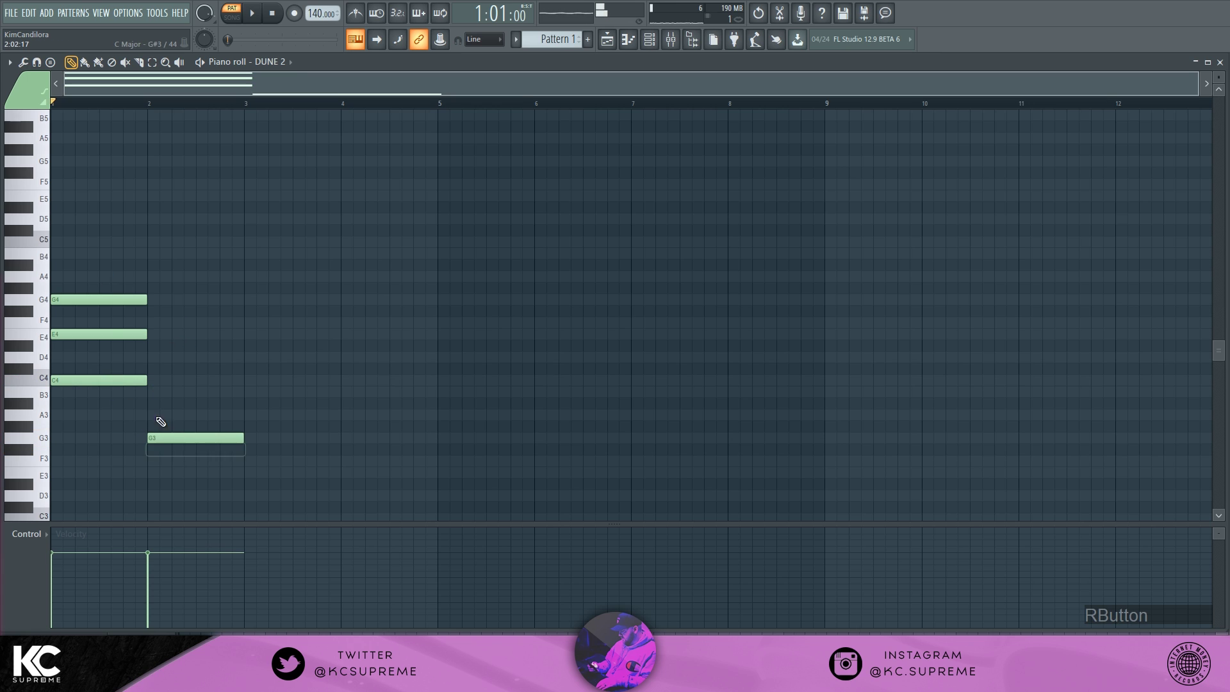
{"action": "left_click", "coordinate": [253, 474]}
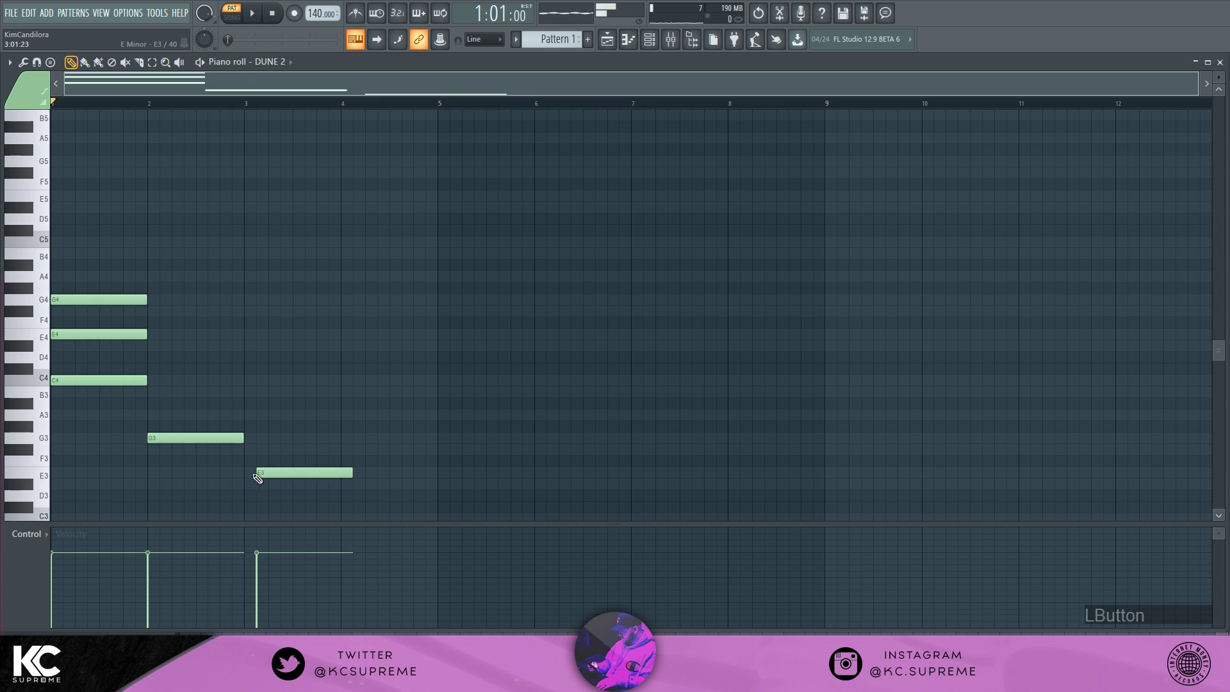
{"action": "left_click_drag", "start_coordinate": [350, 451], "coordinate": [346, 414]}
{"action": "left_click", "coordinate": [164, 437]}
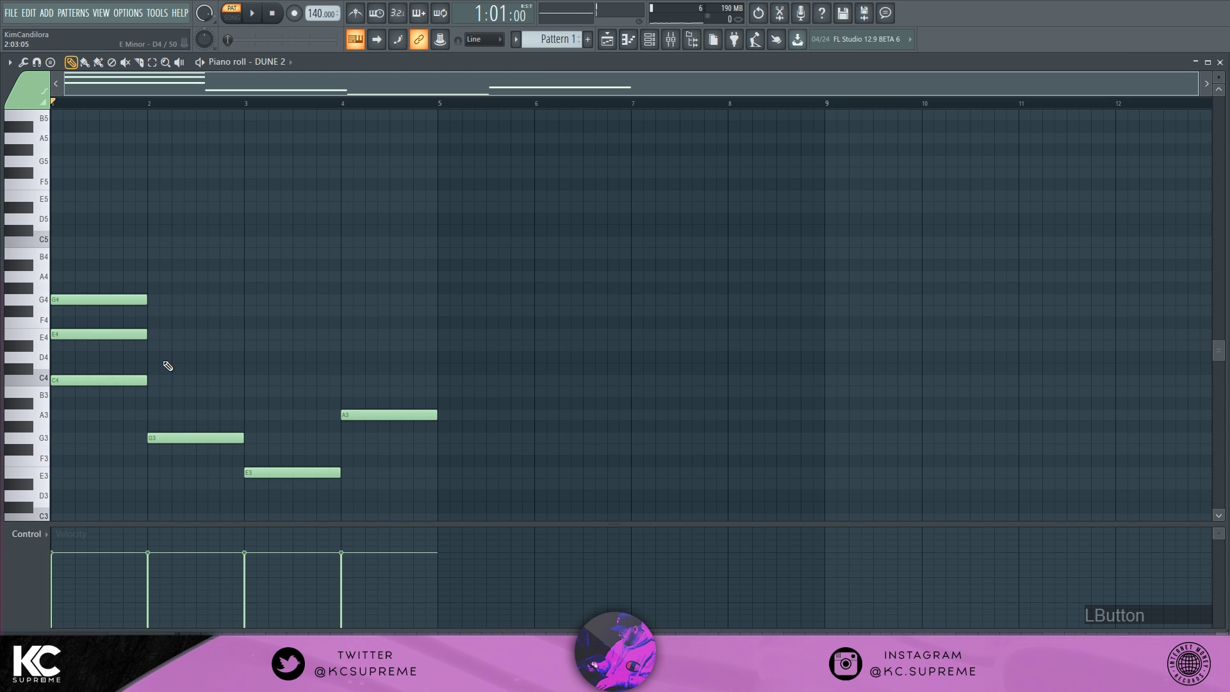
- Build major triads on the new roots: B3 and D4 in bar 2, G#3 and B3 in bar 3, C#4 and E4 in bar 4
{"action": "left_click", "coordinate": [154, 394]}
{"action": "left_click", "coordinate": [153, 356]}
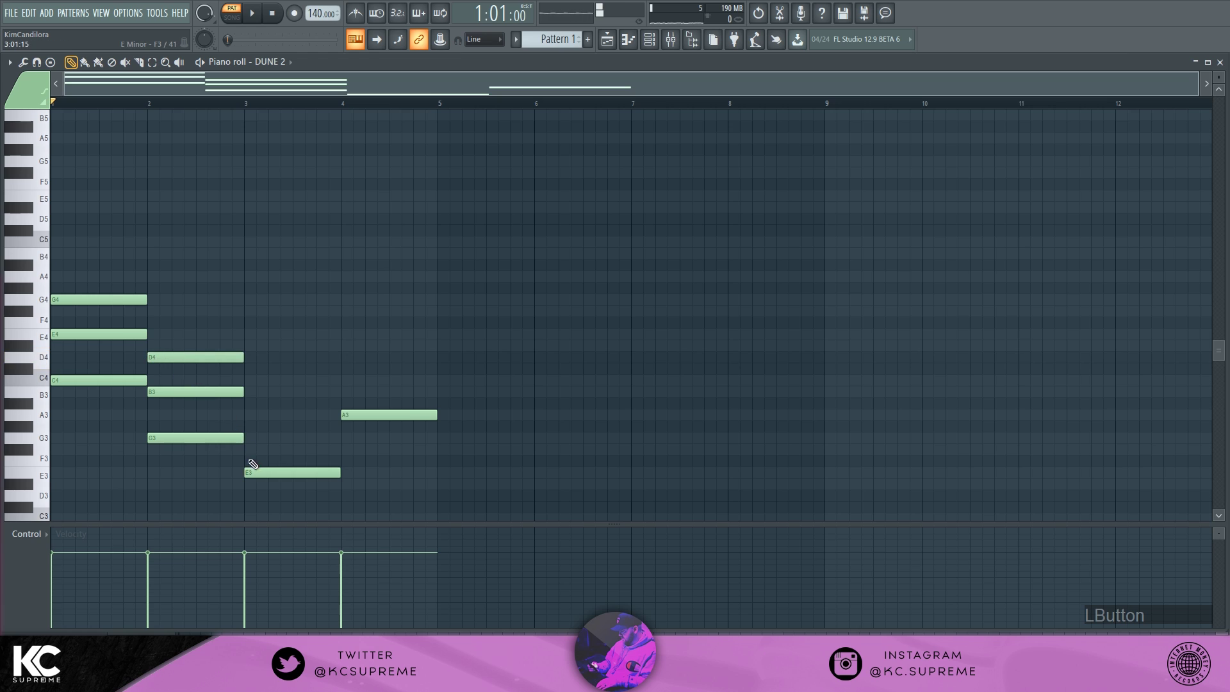
{"action": "left_click", "coordinate": [251, 427]}
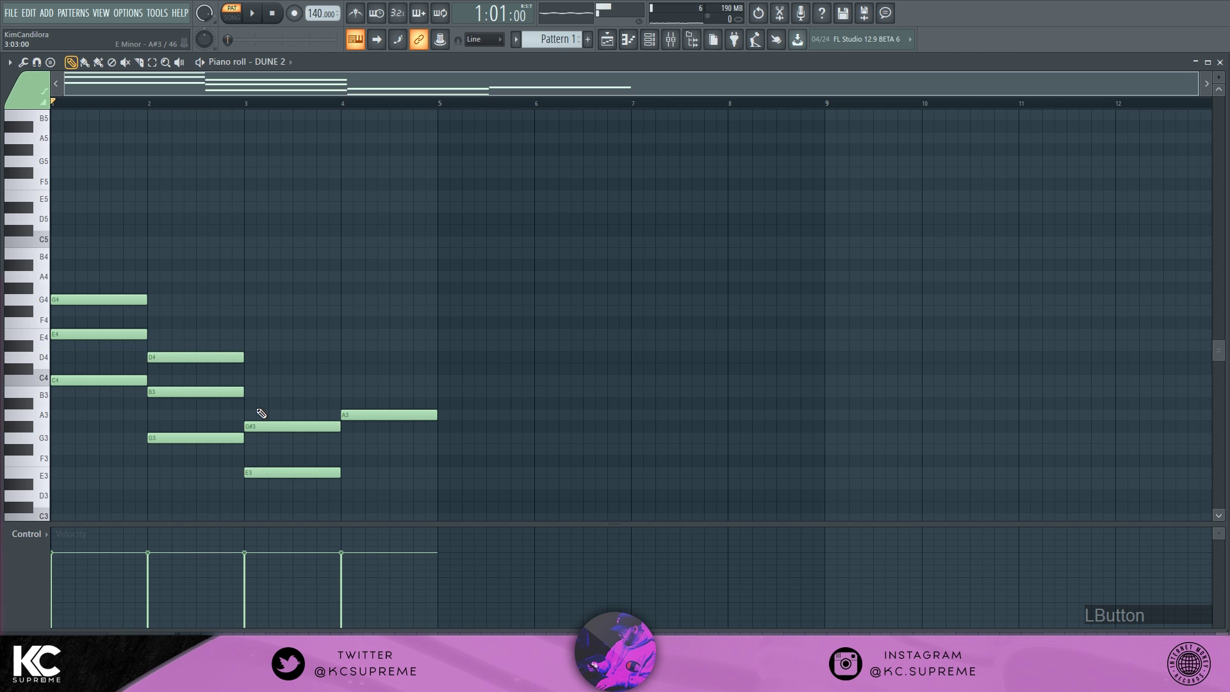
{"action": "left_click", "coordinate": [253, 392]}
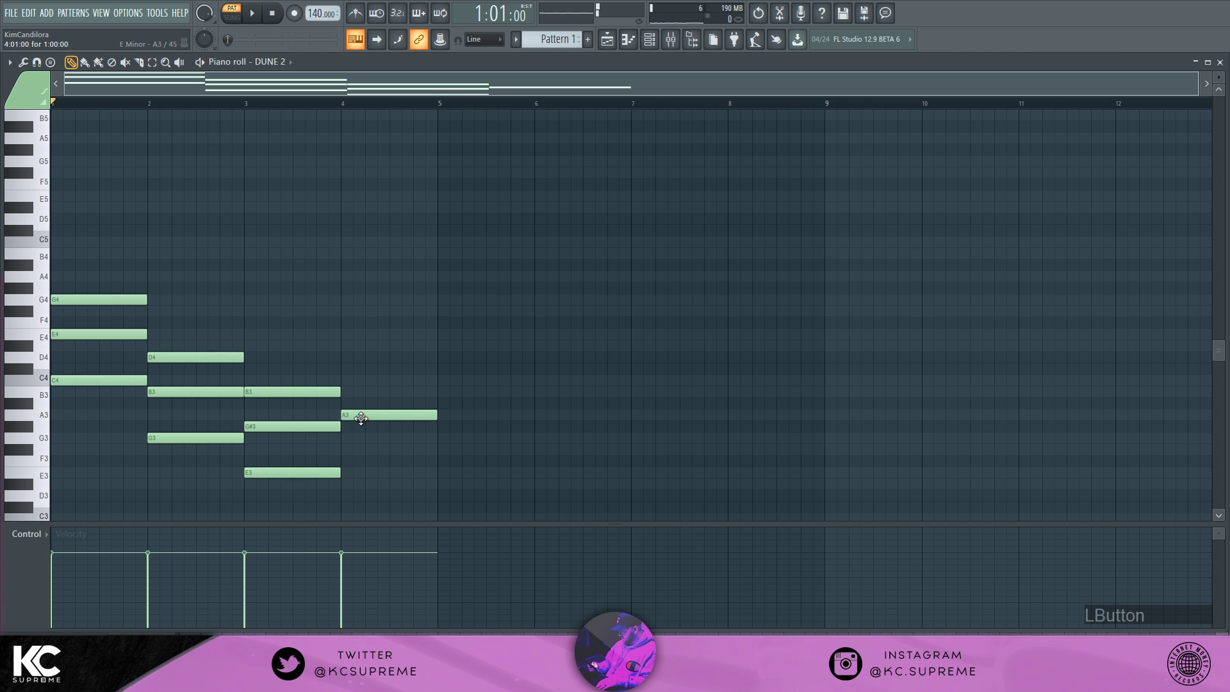
{"action": "left_click", "coordinate": [347, 369]}
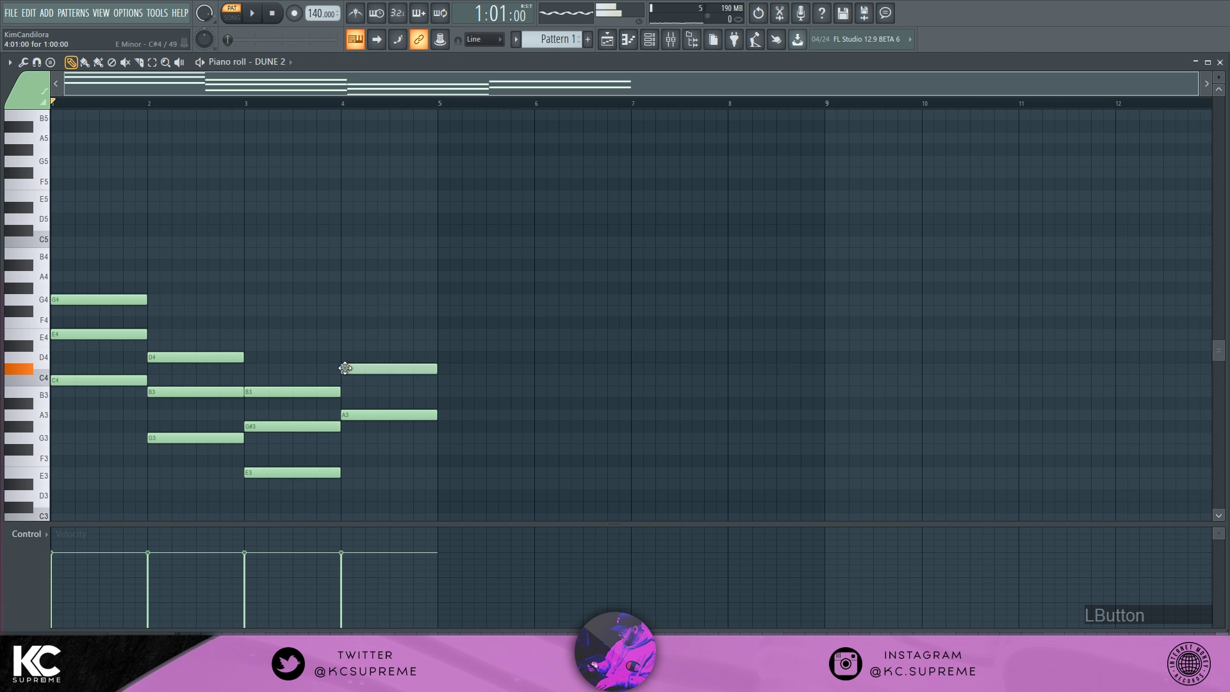
{"action": "left_click", "coordinate": [347, 335]}
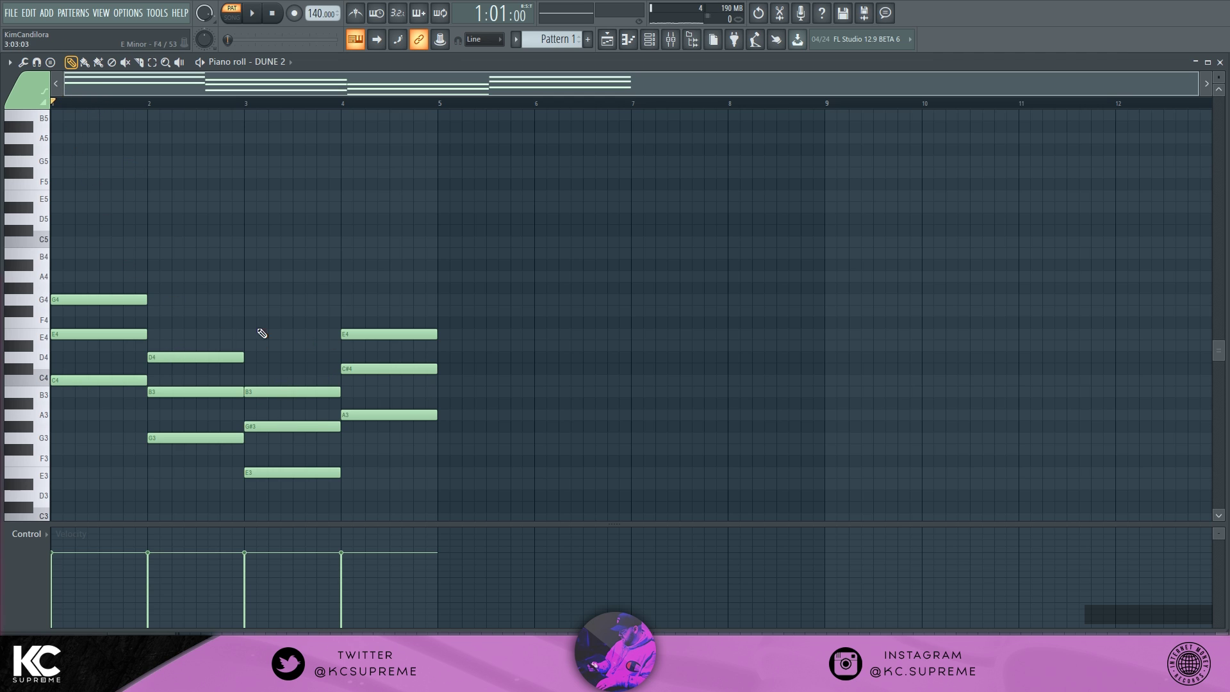
- Play the four-bar progression of major triads
{"action": "scroll", "coordinate": [287, 343], "scroll_direction": "down", "scroll_amount": 2}
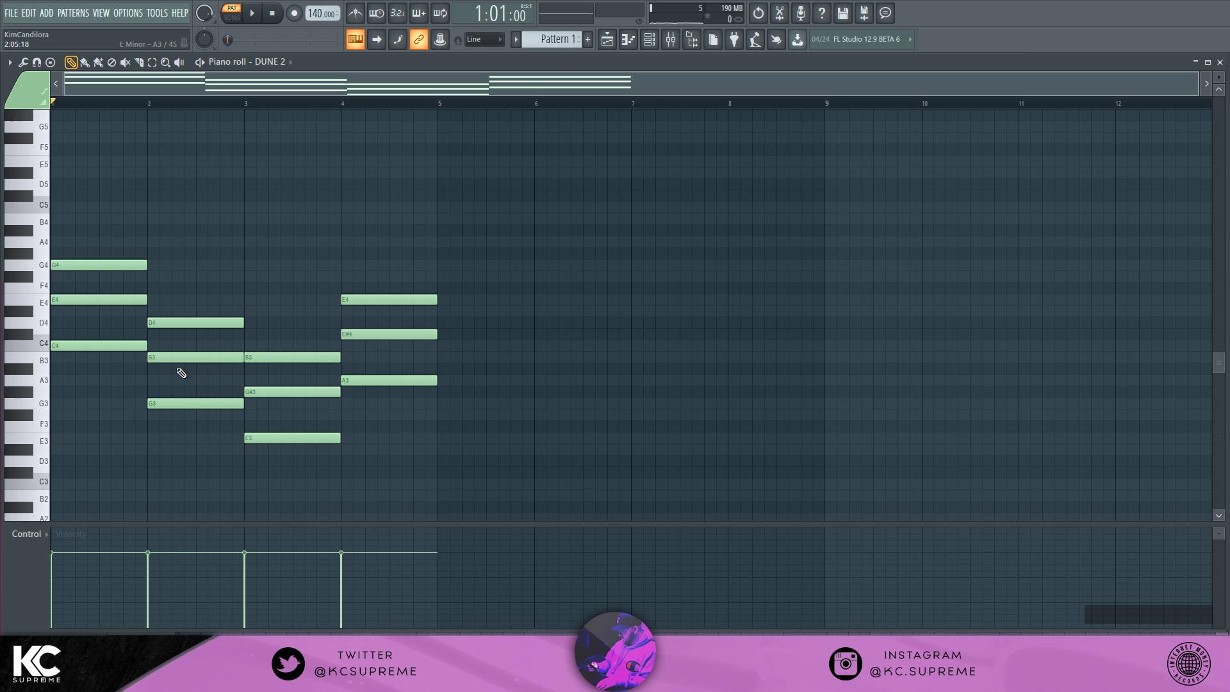
{"action": "key", "text": "space"}
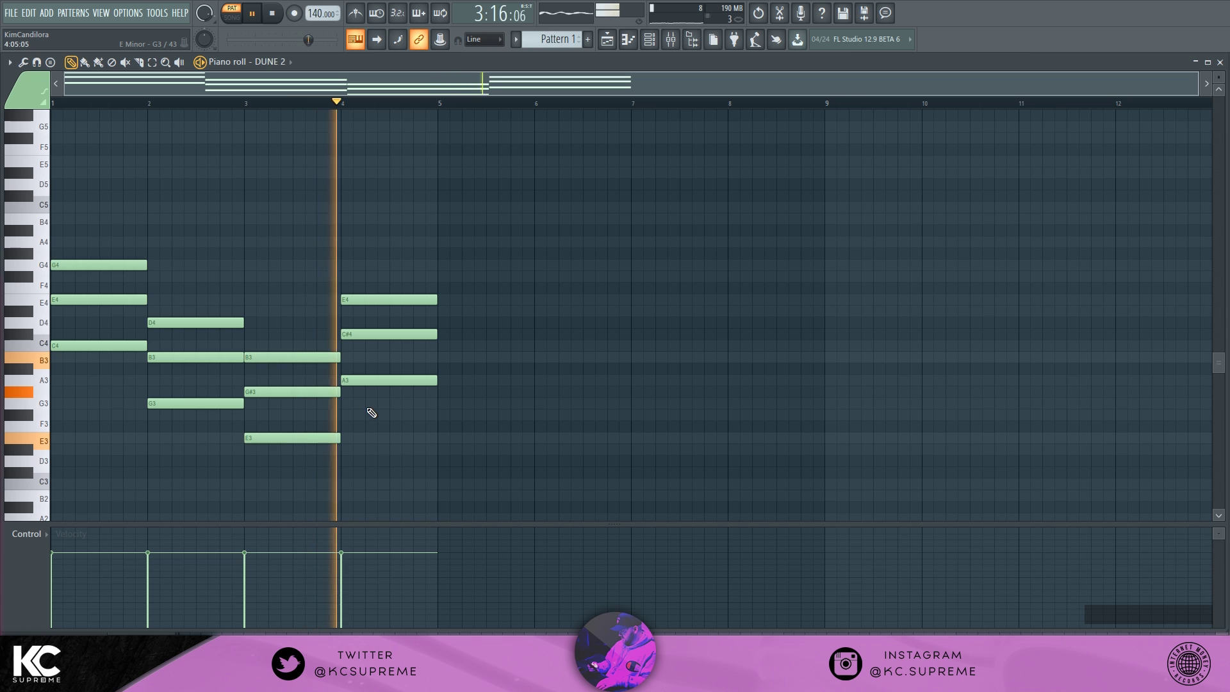
{"action": "key", "text": "space"}
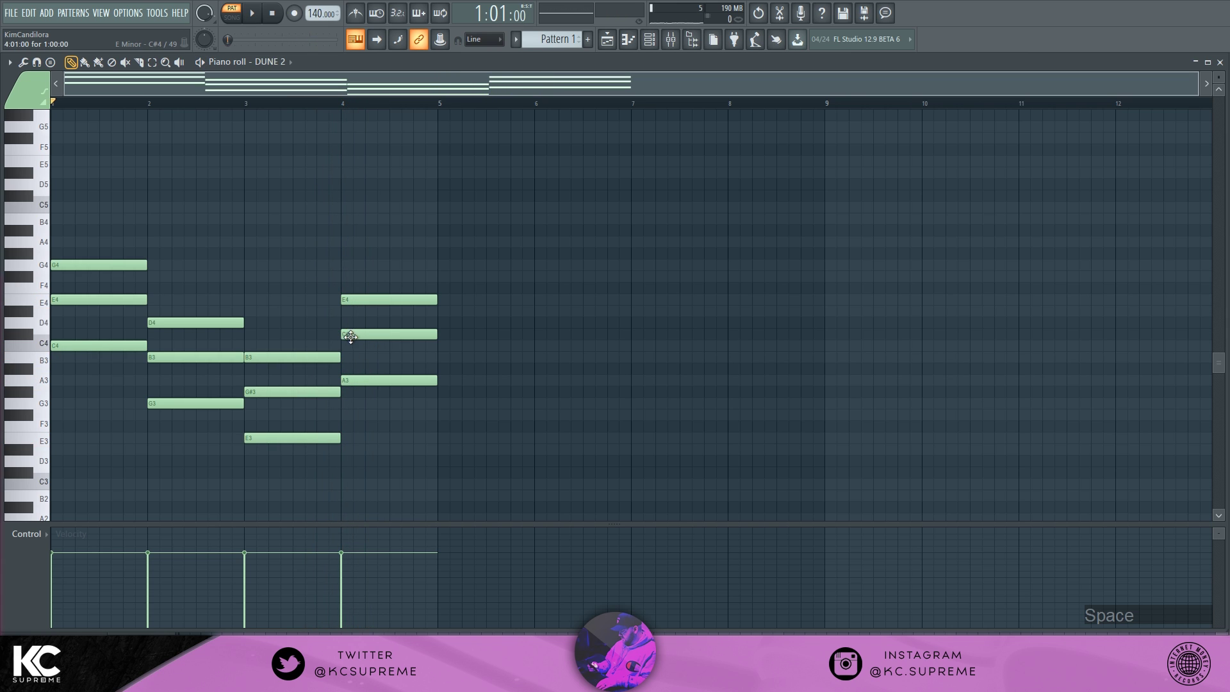
- Turn bars 3 and 4 into minor chords by lowering G#3 to G3 and C#4 to C4, and play the progression
{"action": "left_click_drag", "start_coordinate": [355, 335], "coordinate": [354, 346]}
{"action": "key", "text": "space"}
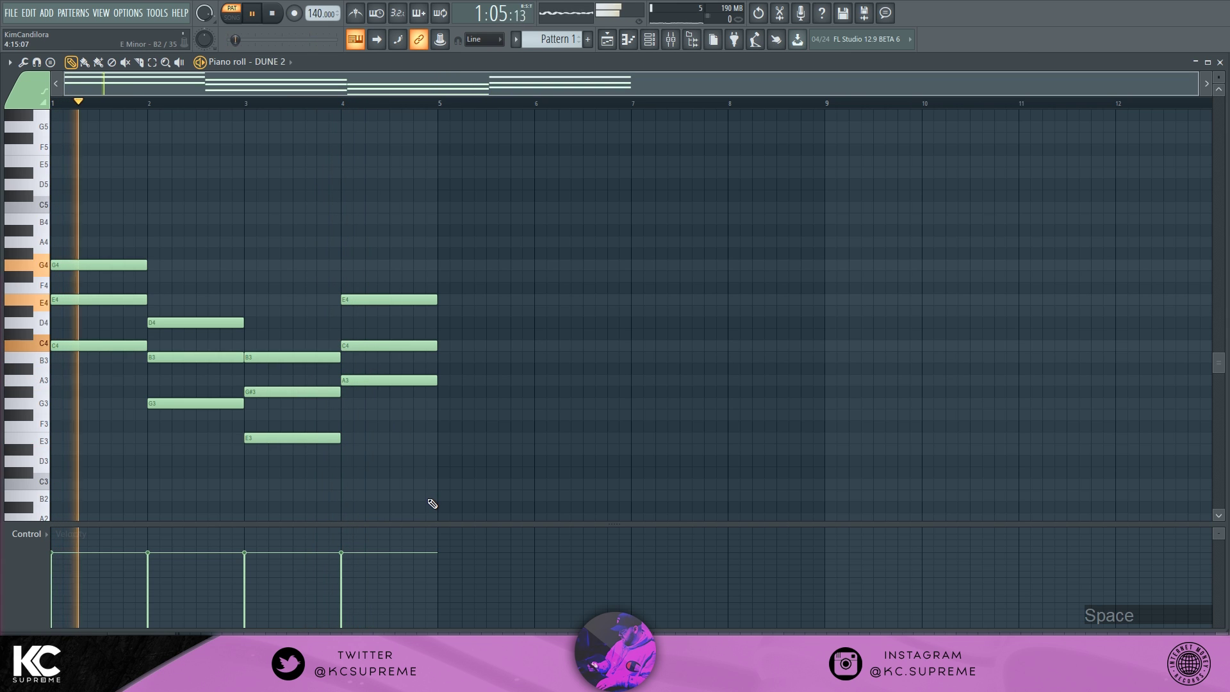
{"action": "key", "text": "space"}
{"action": "left_click_drag", "start_coordinate": [314, 392], "coordinate": [310, 410]}
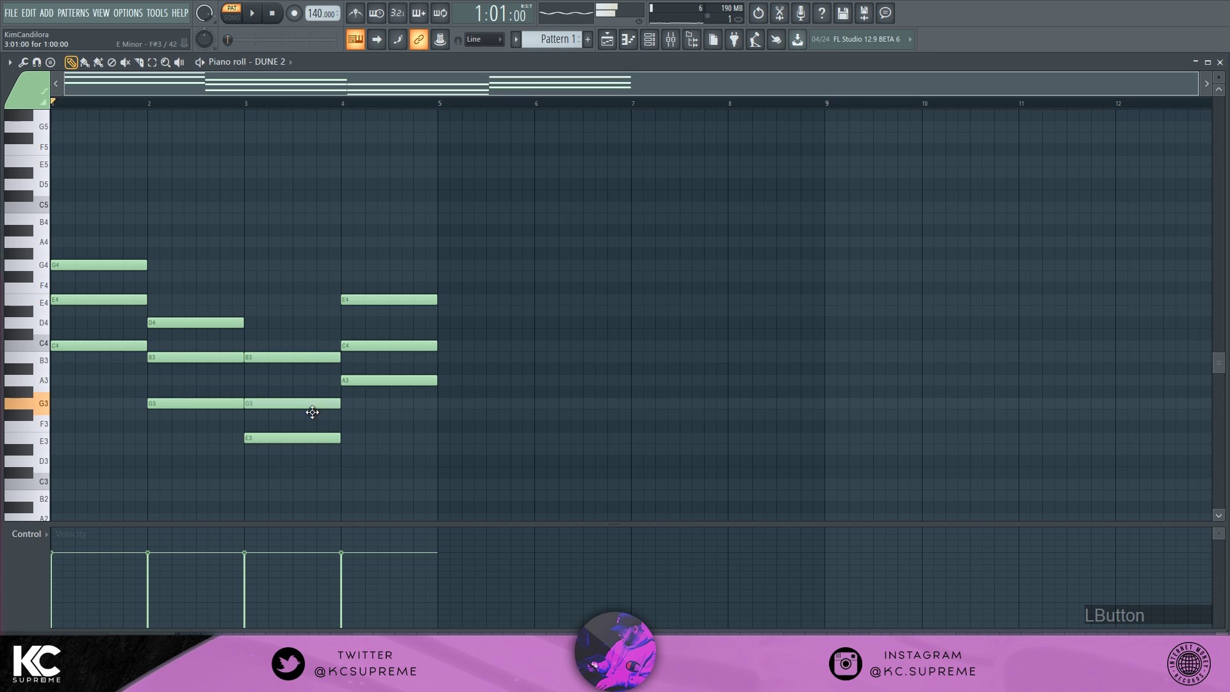
{"action": "key", "text": "space"}
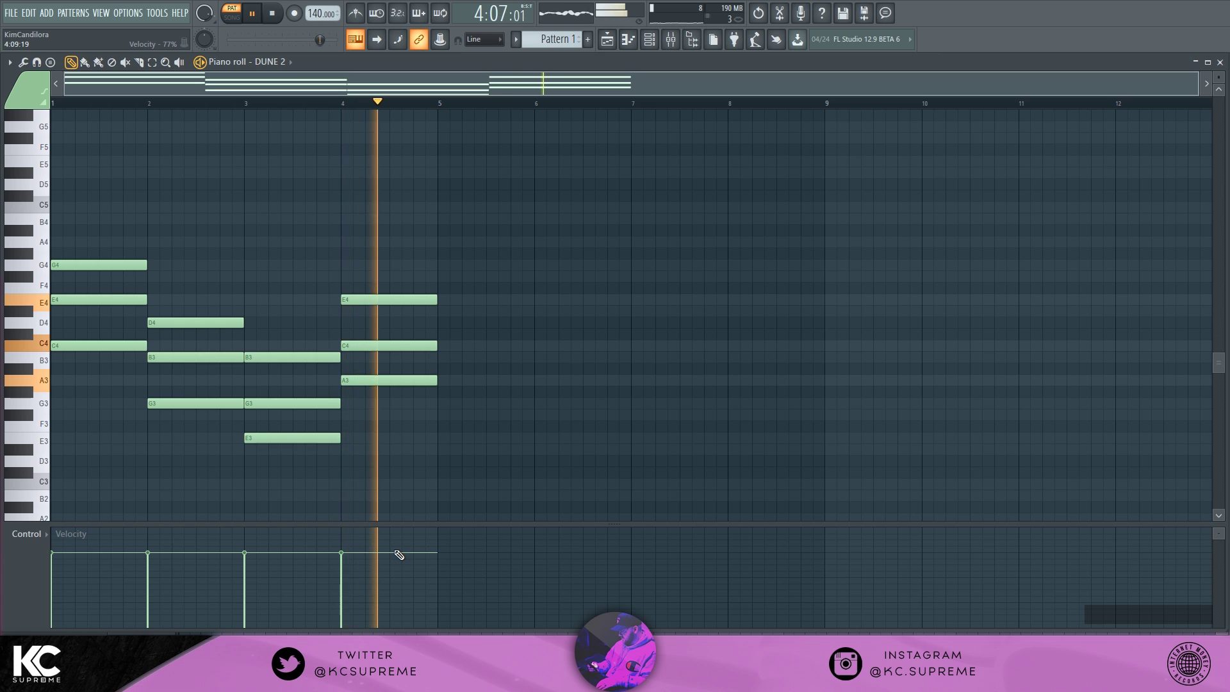
{"action": "key", "text": "space"}
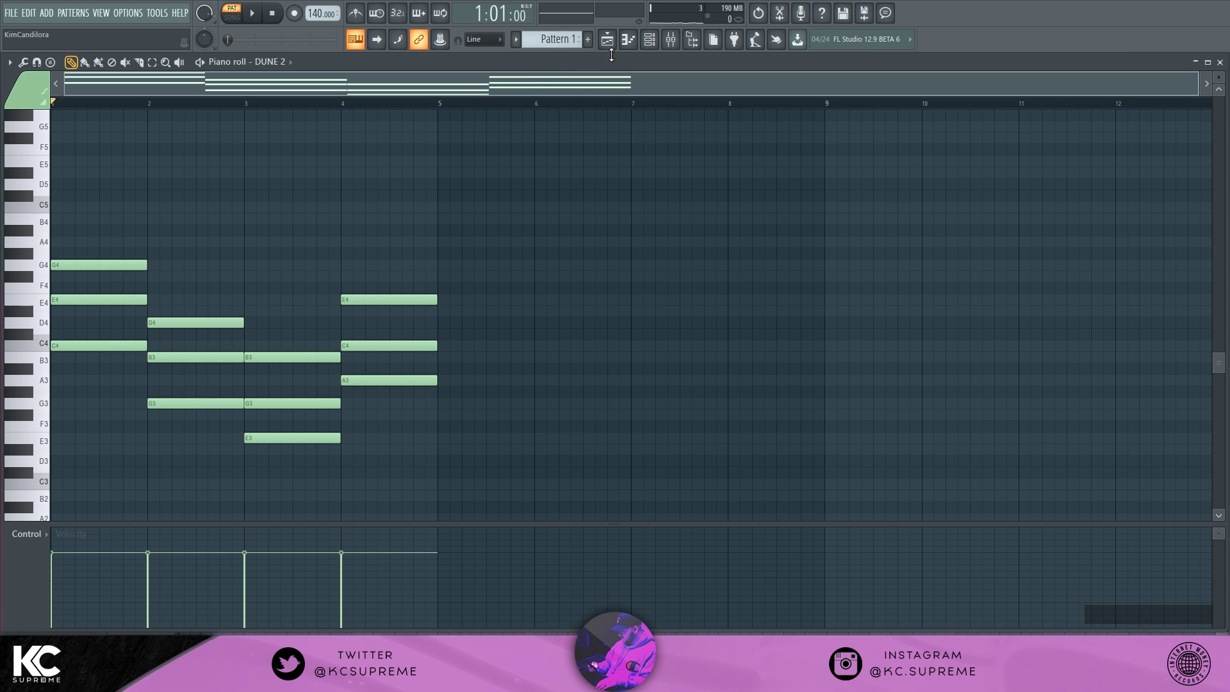
- Cut DUNE 2's notes in the Channel rack and add a Scaler channel
{"action": "left_click", "coordinate": [650, 43]}
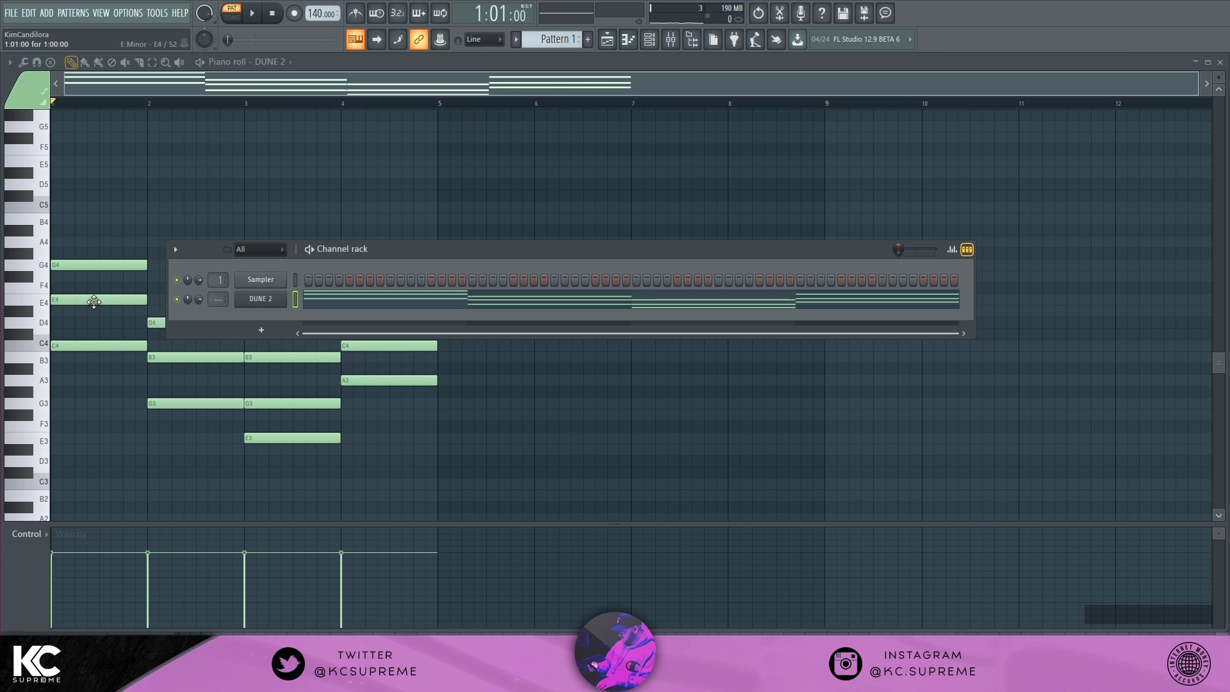
{"action": "key", "text": "ctrl+x"}
{"action": "left_click", "coordinate": [262, 331]}
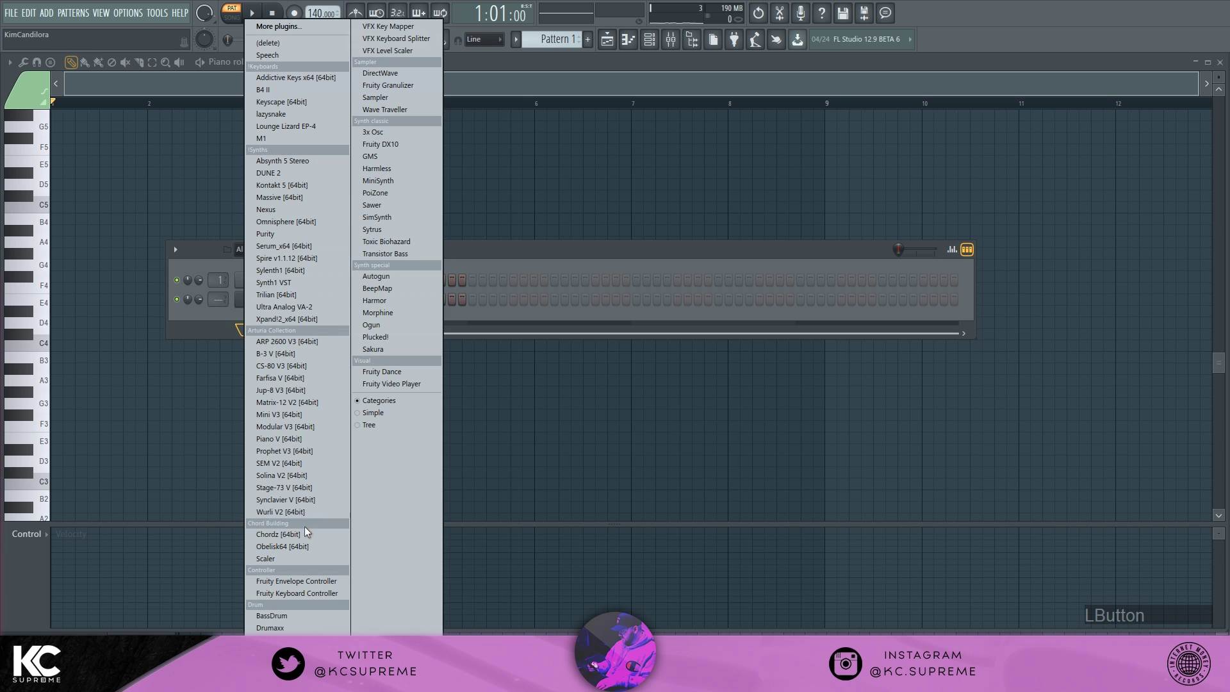
{"action": "left_click", "coordinate": [265, 559]}
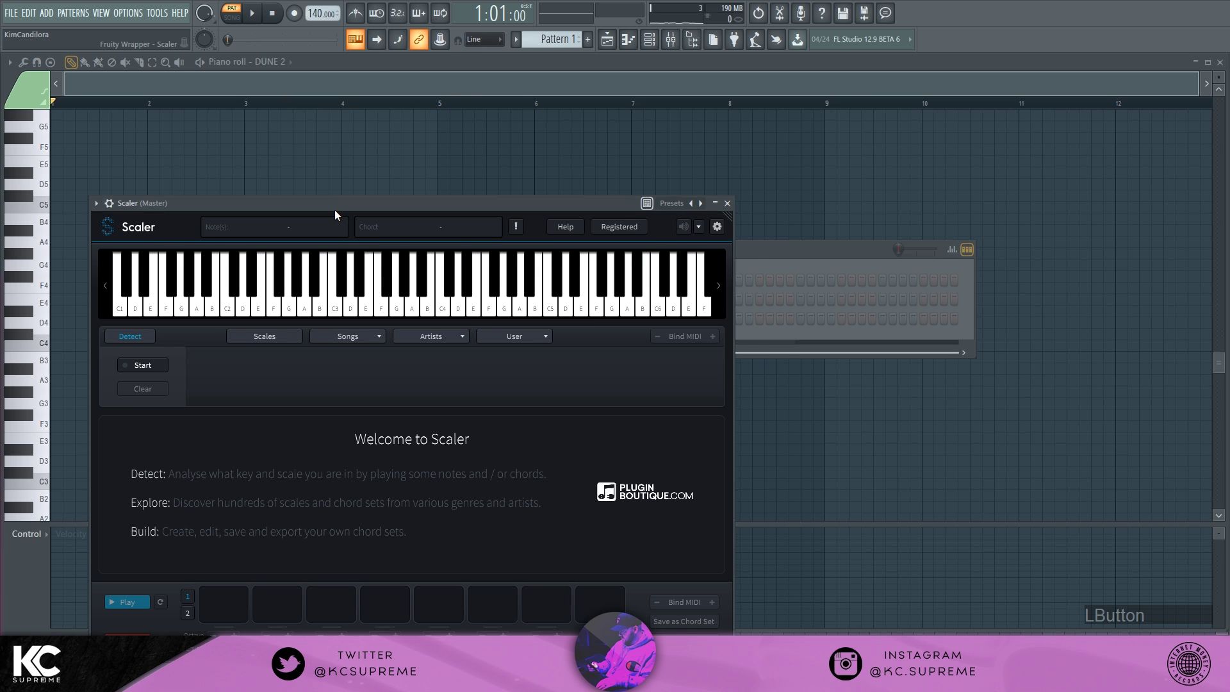
{"action": "left_click_drag", "start_coordinate": [334, 209], "coordinate": [385, 106]}
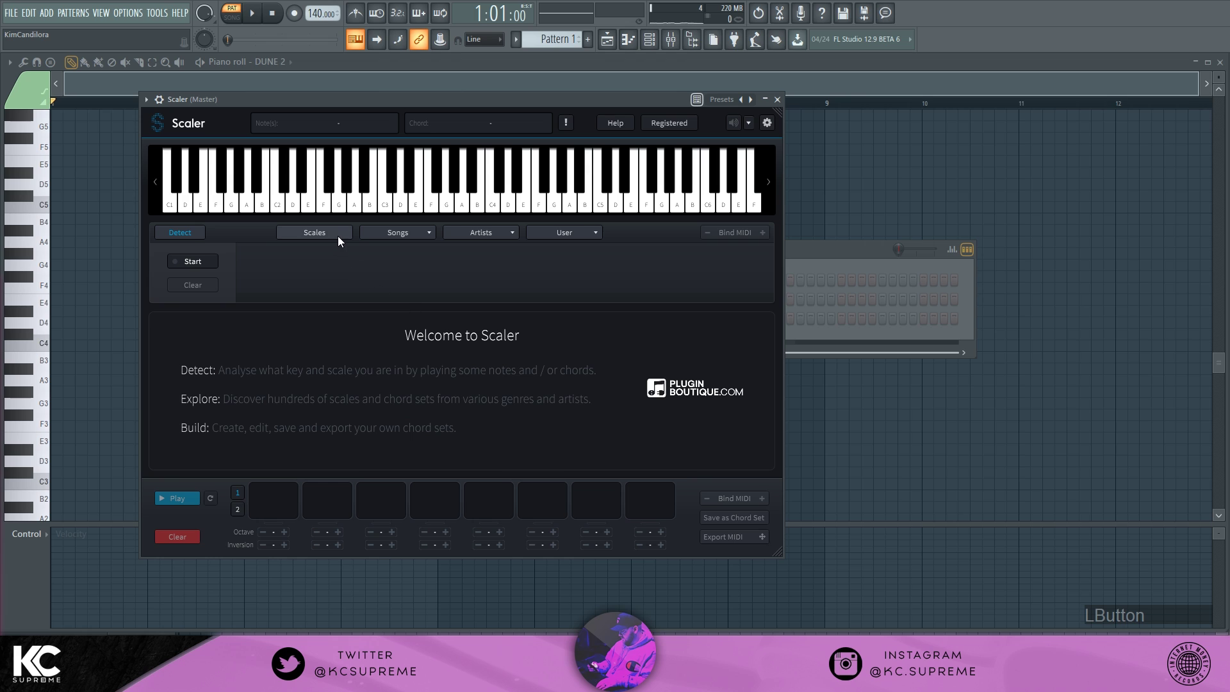
- Load the C Major scale's diatonic chords in Scaler and turn on its internal sound
{"action": "left_click", "coordinate": [338, 238]}
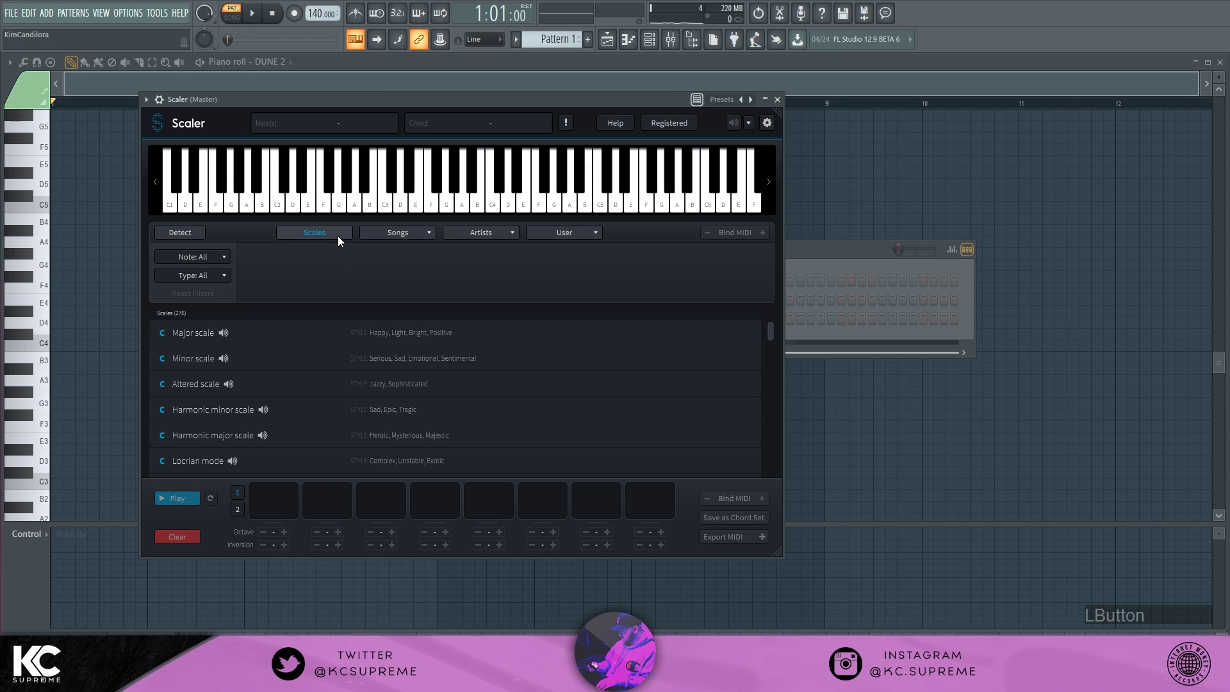
{"action": "left_click", "coordinate": [194, 337]}
{"action": "left_click", "coordinate": [243, 432]}
{"action": "left_click", "coordinate": [296, 433]}
{"action": "left_click", "coordinate": [734, 123]}
- Audition the C Major scale's diatonic chords, including D min, E min, F maj, A min and C maj
{"action": "left_click", "coordinate": [292, 442]}
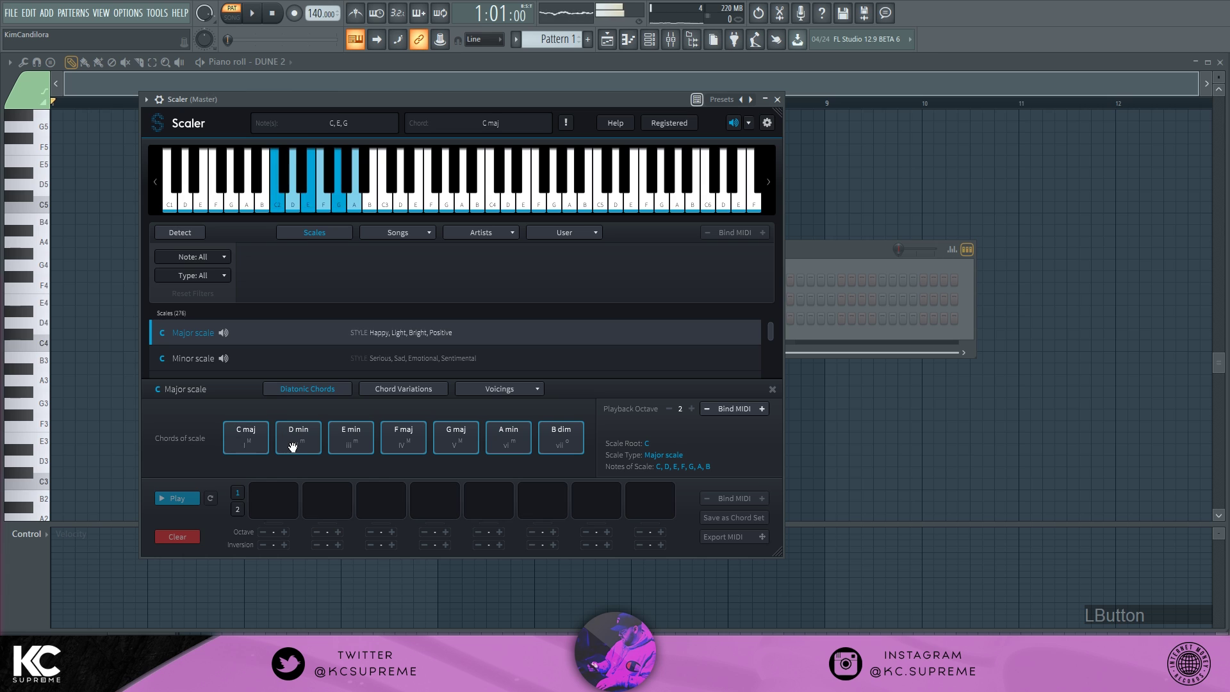
{"action": "left_click", "coordinate": [349, 440]}
{"action": "left_click", "coordinate": [395, 439]}
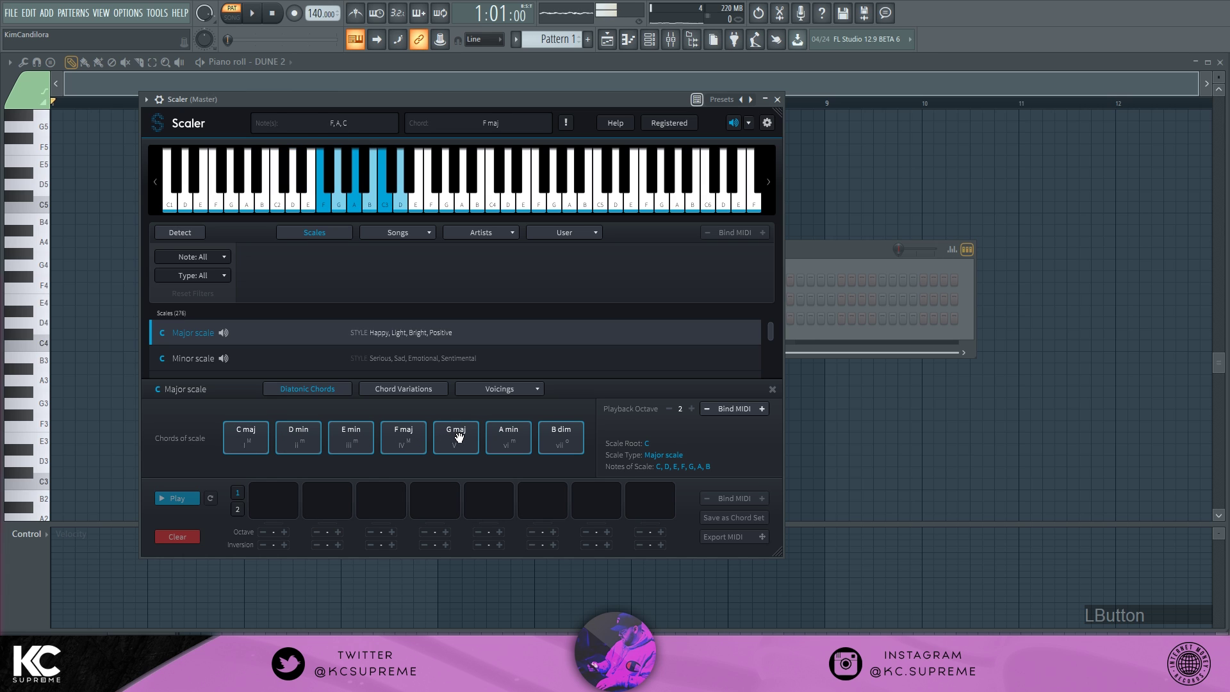
{"action": "left_click", "coordinate": [499, 433]}
{"action": "left_click", "coordinate": [247, 433]}
- Fill Scaler's first three progression slots with C maj, E min and F maj
{"action": "left_click_drag", "start_coordinate": [247, 436], "coordinate": [274, 510]}
{"action": "left_click_drag", "start_coordinate": [351, 438], "coordinate": [328, 506]}
{"action": "left_click", "coordinate": [412, 447]}
{"action": "left_click_drag", "start_coordinate": [412, 447], "coordinate": [378, 503]}
- Export the Scaler progression as MIDI to a new Sampler channel, cut its notes, and return to Scaler
{"action": "left_click_drag", "start_coordinate": [867, 336], "coordinate": [852, 331]}
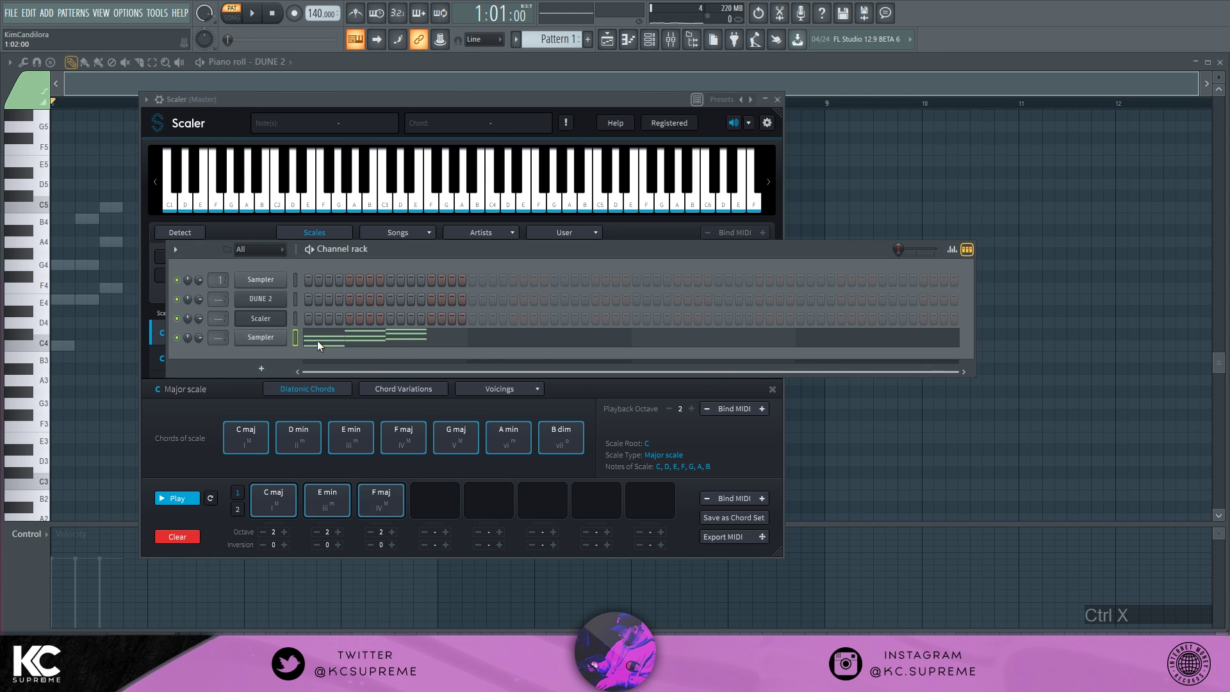
{"action": "left_click", "coordinate": [484, 198]}
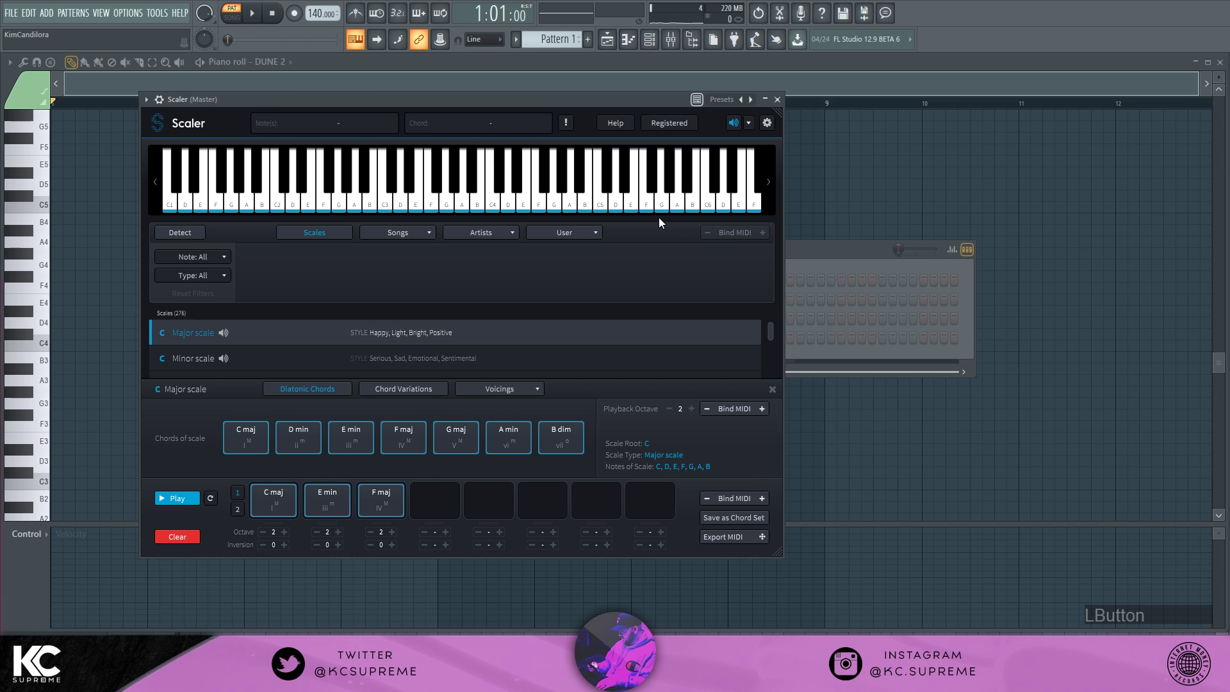
- Set DUNE 2's MIDI input port to 1 in its wrapper settings, then return to the channel rack
{"action": "left_click_drag", "start_coordinate": [271, 98], "coordinate": [682, 268]}
{"action": "left_click", "coordinate": [256, 377]}
{"action": "left_click", "coordinate": [486, 243]}
{"action": "left_click", "coordinate": [265, 300]}
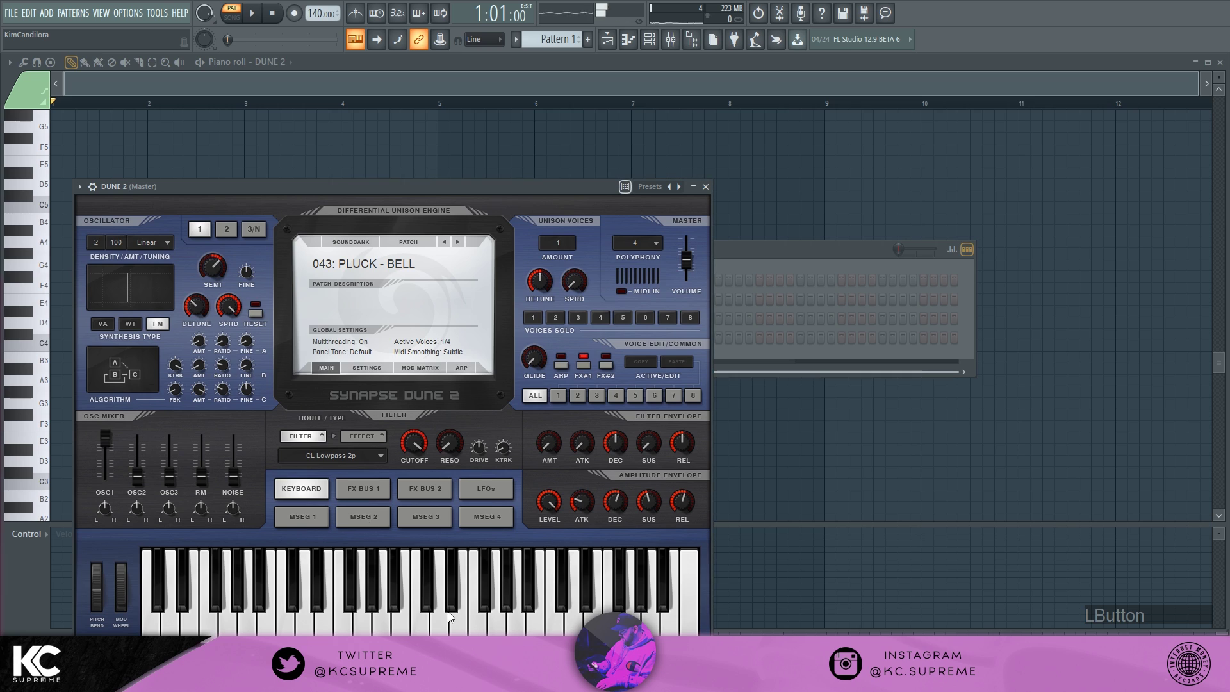
{"action": "left_click", "coordinate": [93, 187]}
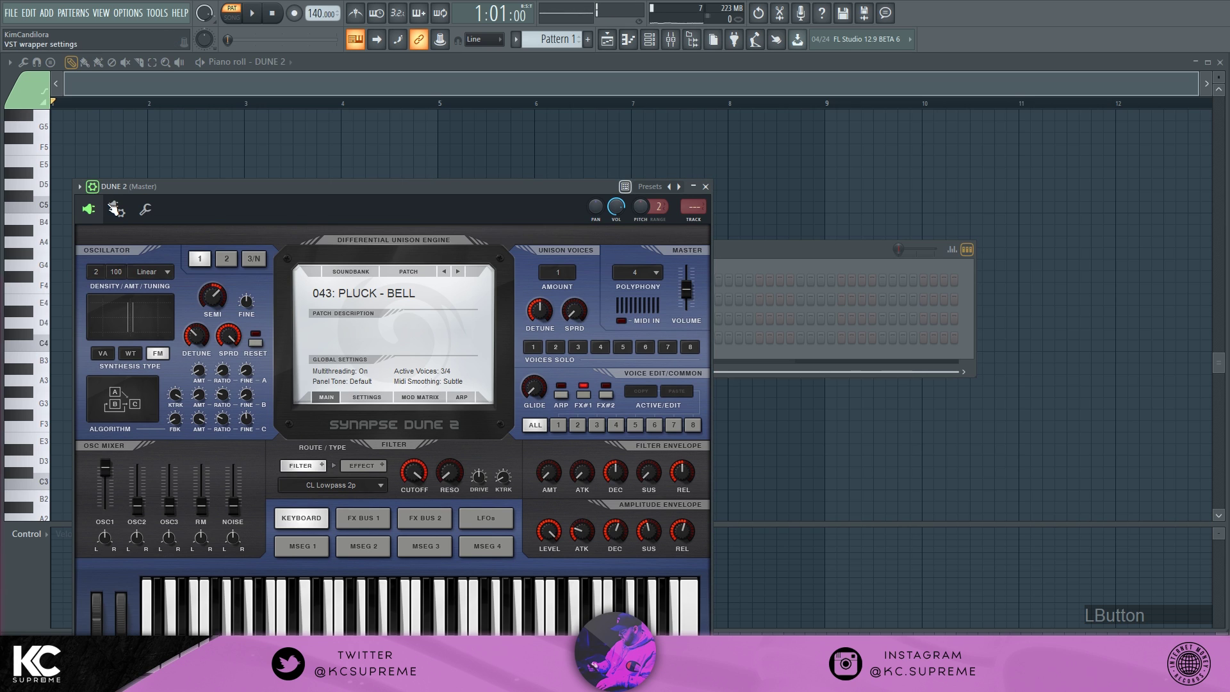
{"action": "left_click", "coordinate": [118, 209]}
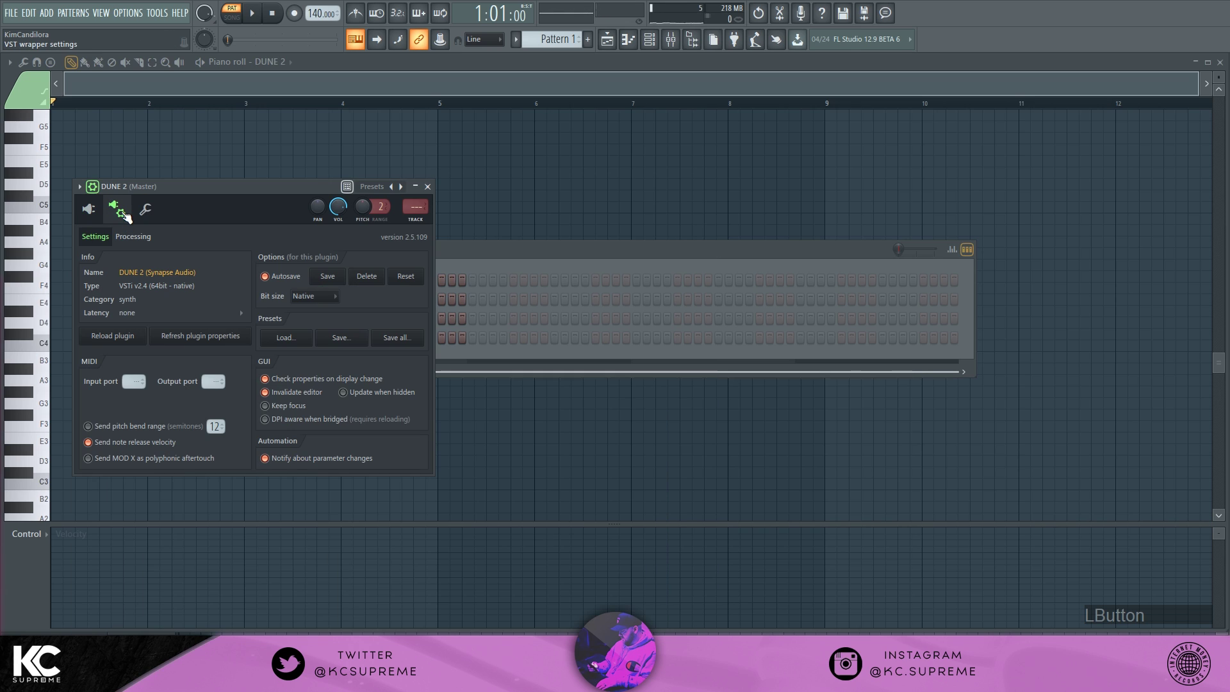
{"action": "left_click_drag", "start_coordinate": [134, 381], "coordinate": [166, 413]}
{"action": "left_click", "coordinate": [451, 251]}
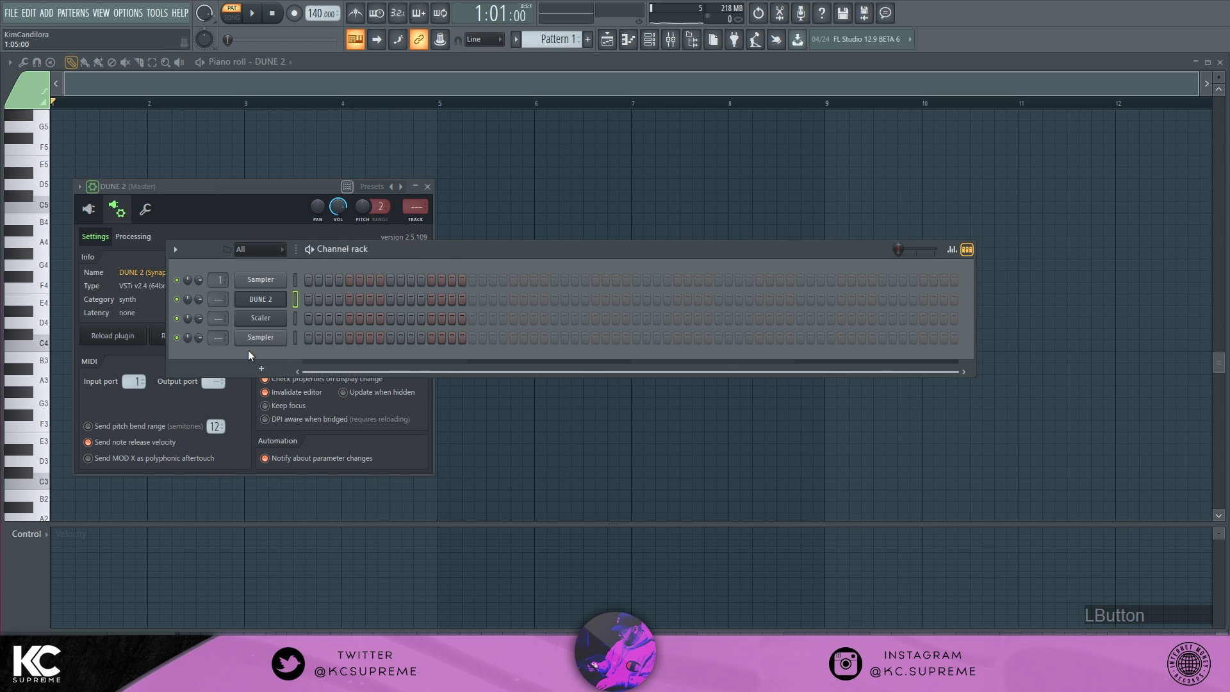
- Set Scaler's MIDI output port to 1 in its wrapper settings and turn off its internal sound
{"action": "left_click", "coordinate": [246, 322]}
{"action": "left_click", "coordinate": [557, 270]}
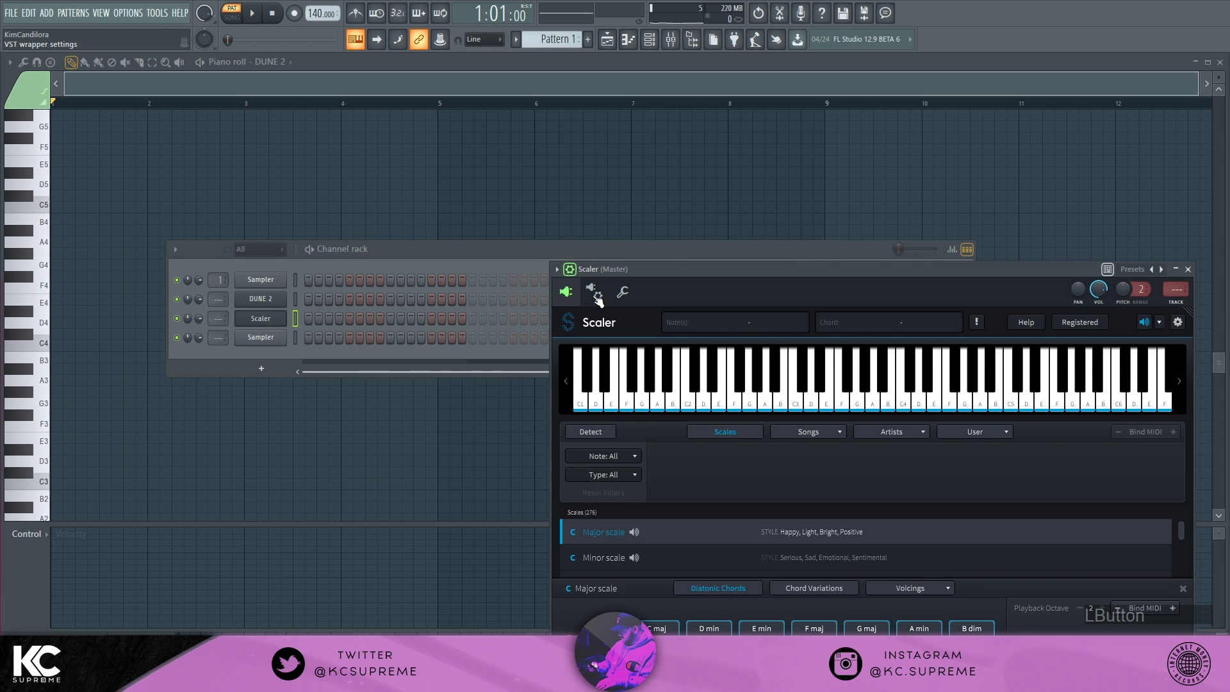
{"action": "left_click", "coordinate": [594, 291]}
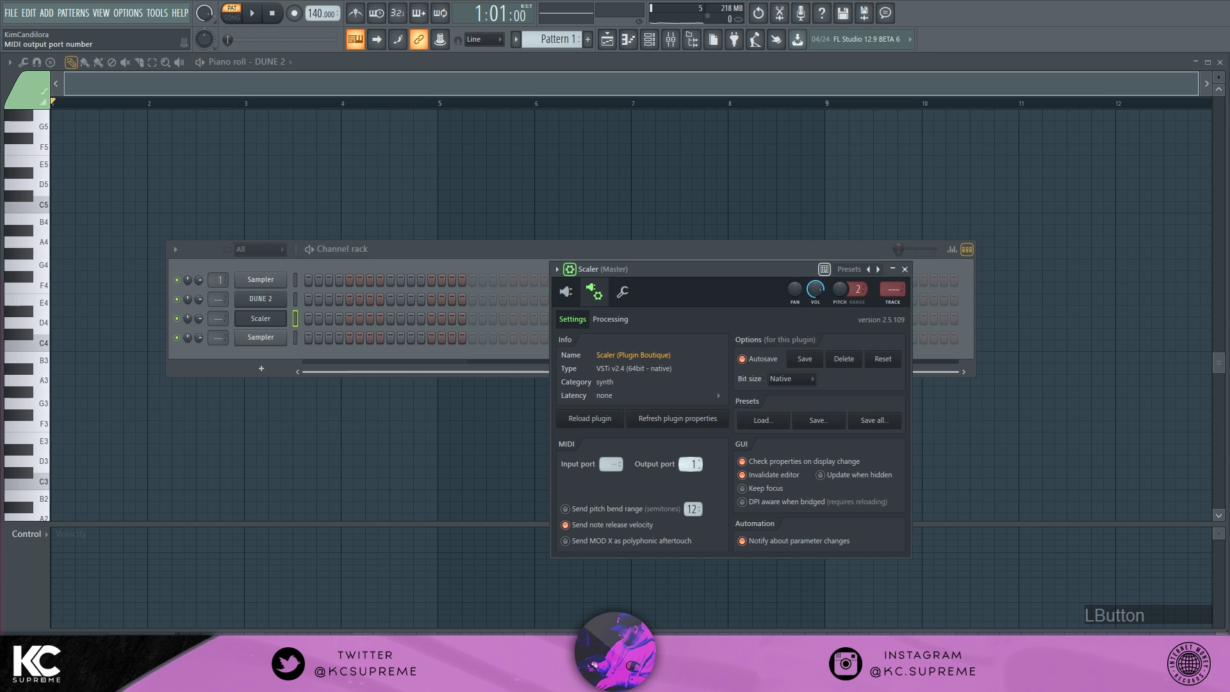
{"action": "left_click", "coordinate": [568, 294]}
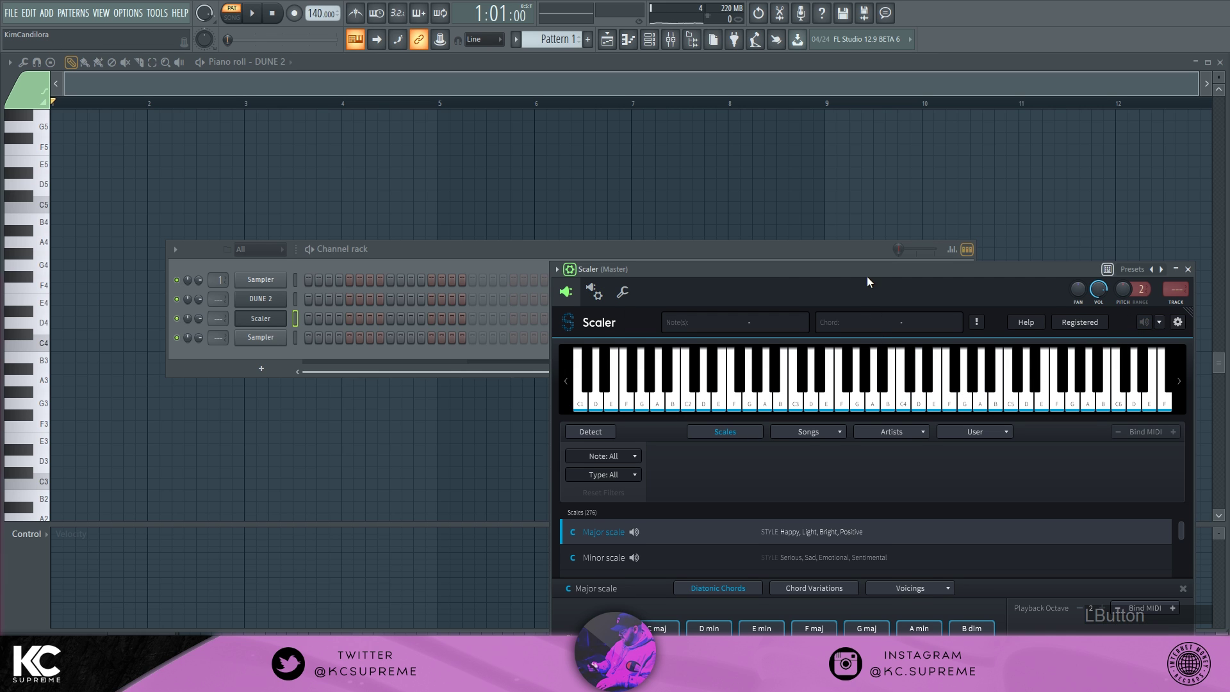
- Load the EDM 1 song chord set in Scaler and audition its chords, including Bb maj, Eb maj and F min
{"action": "left_click_drag", "start_coordinate": [866, 275], "coordinate": [689, 146]}
{"action": "left_click", "coordinate": [652, 302]}
{"action": "mouse_move", "coordinate": [656, 416]}
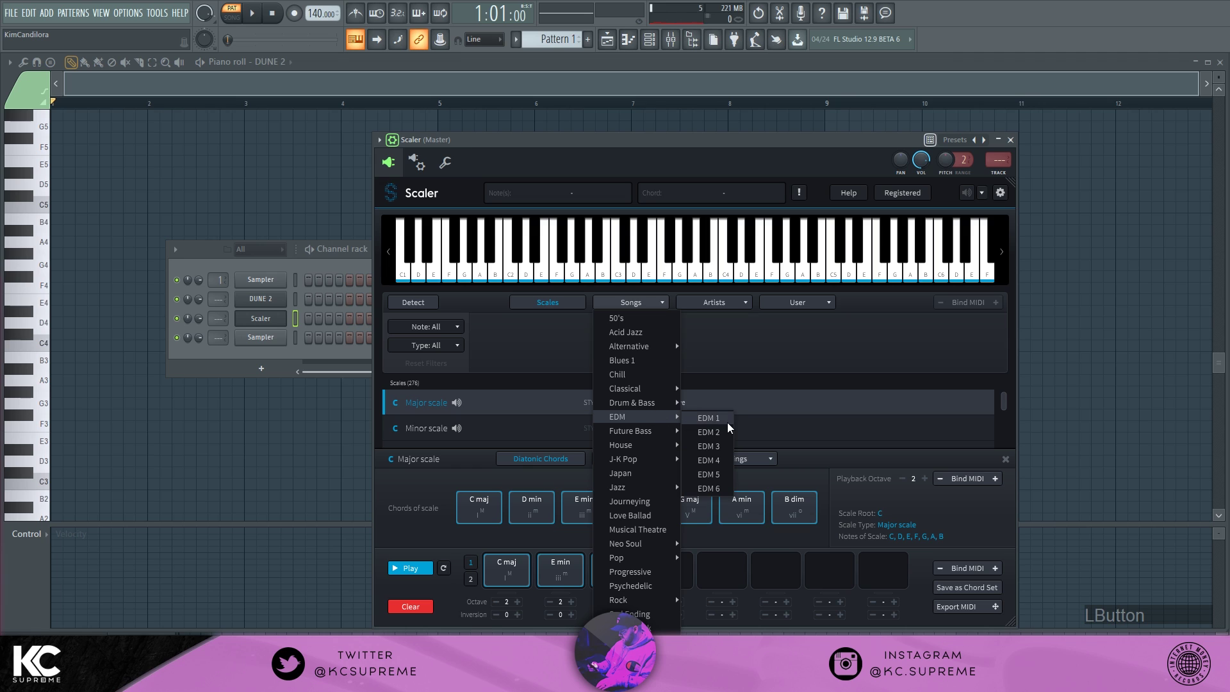
{"action": "left_click", "coordinate": [728, 420]}
{"action": "left_click", "coordinate": [550, 349]}
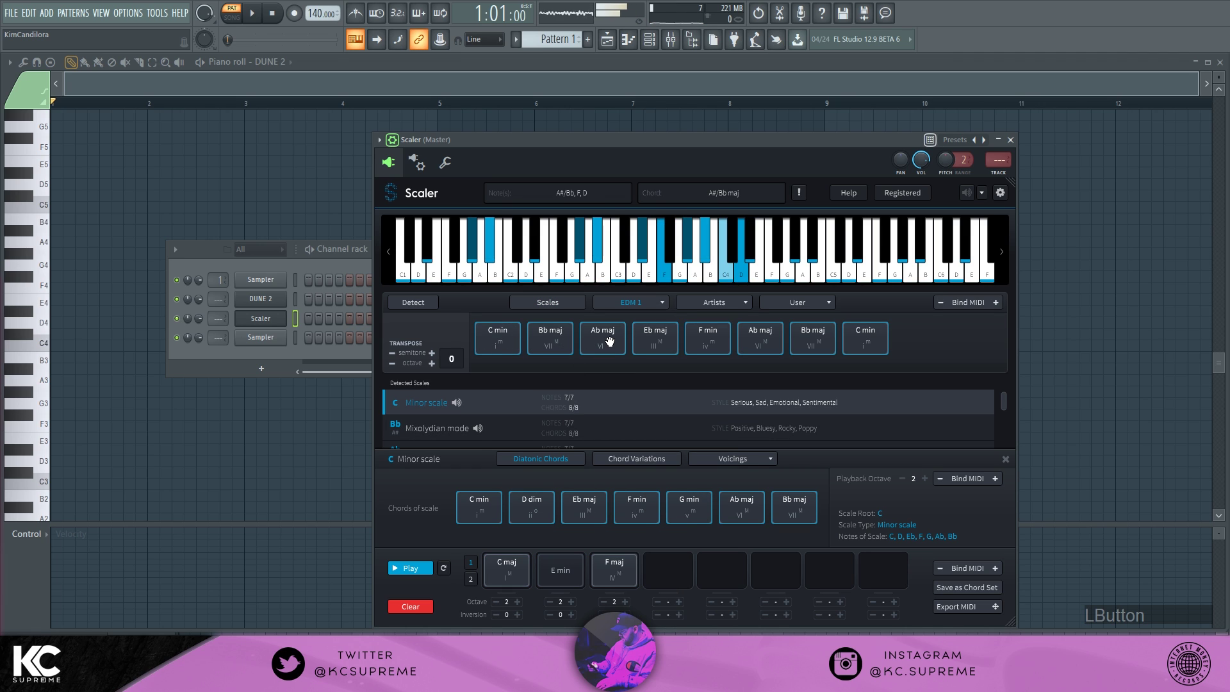
{"action": "left_click", "coordinate": [654, 337]}
{"action": "left_click", "coordinate": [715, 332]}
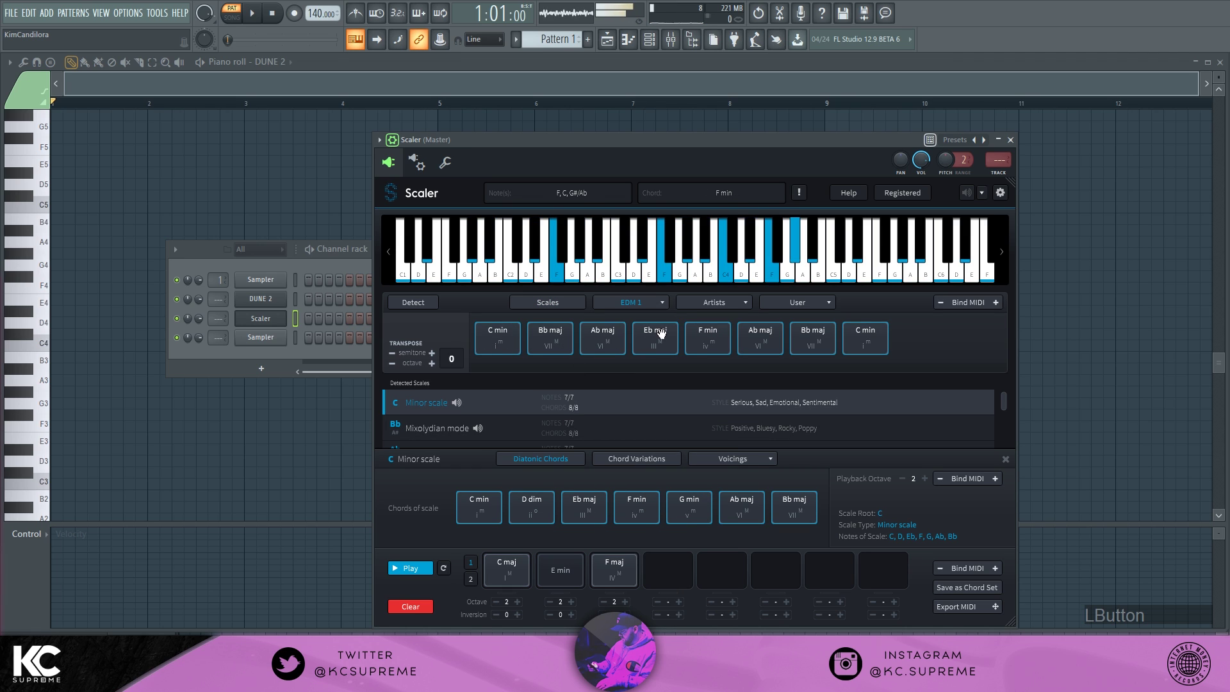
- Transpose the EDM 1 chord set down one octave to -12 and audition C min, Bb maj and Ab maj
{"action": "left_click", "coordinate": [392, 363]}
{"action": "left_click", "coordinate": [497, 338]}
{"action": "left_click", "coordinate": [547, 337]}
{"action": "left_click", "coordinate": [604, 334]}
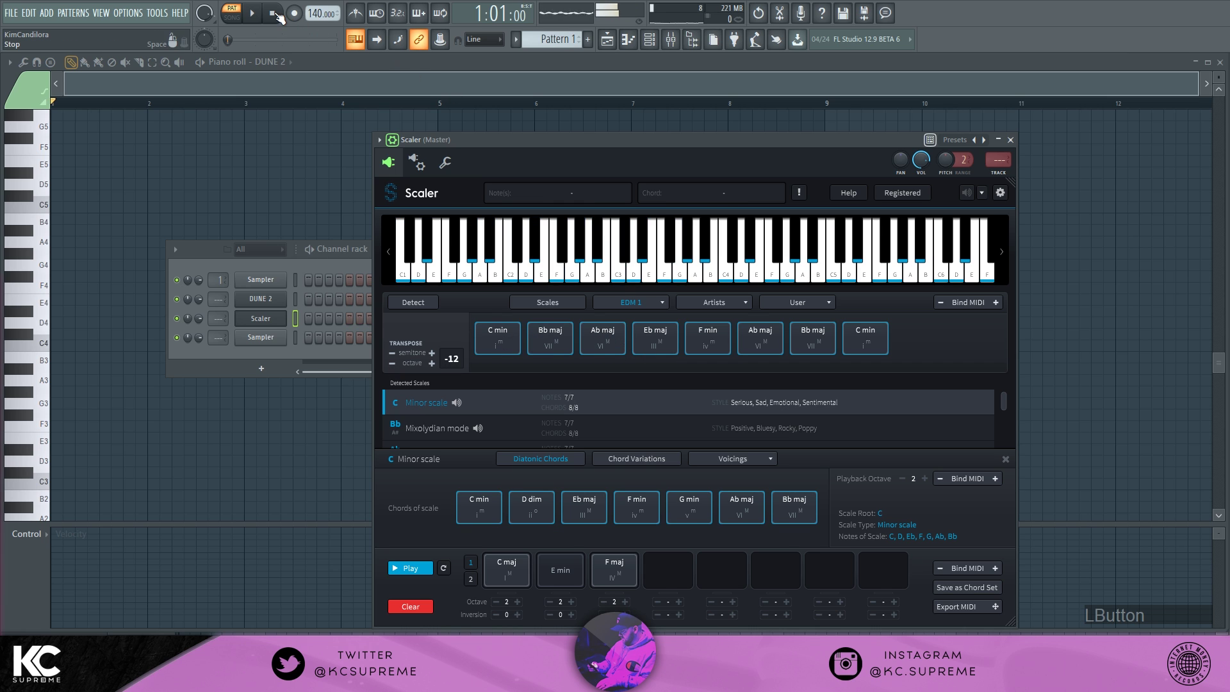
- Switch DUNE 2 to the next patch and bring the channel rack back to the front
{"action": "left_click", "coordinate": [269, 299]}
{"action": "left_click", "coordinate": [91, 212]}
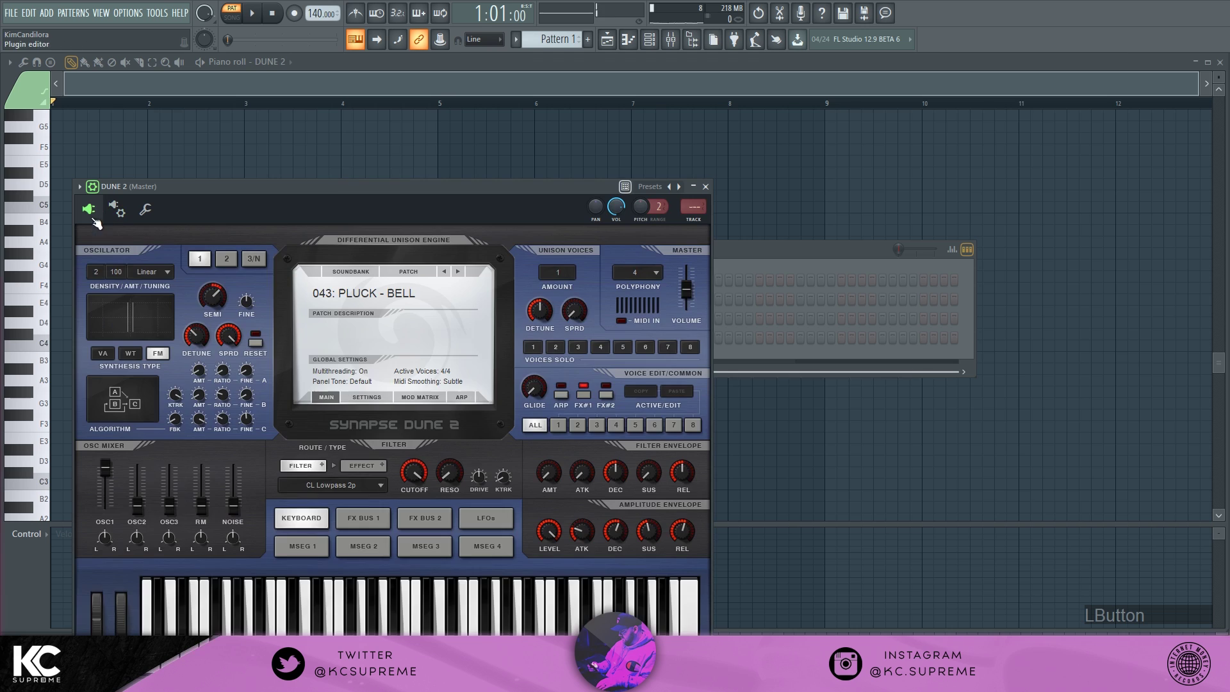
{"action": "left_click", "coordinate": [457, 273]}
{"action": "left_click", "coordinate": [751, 262]}
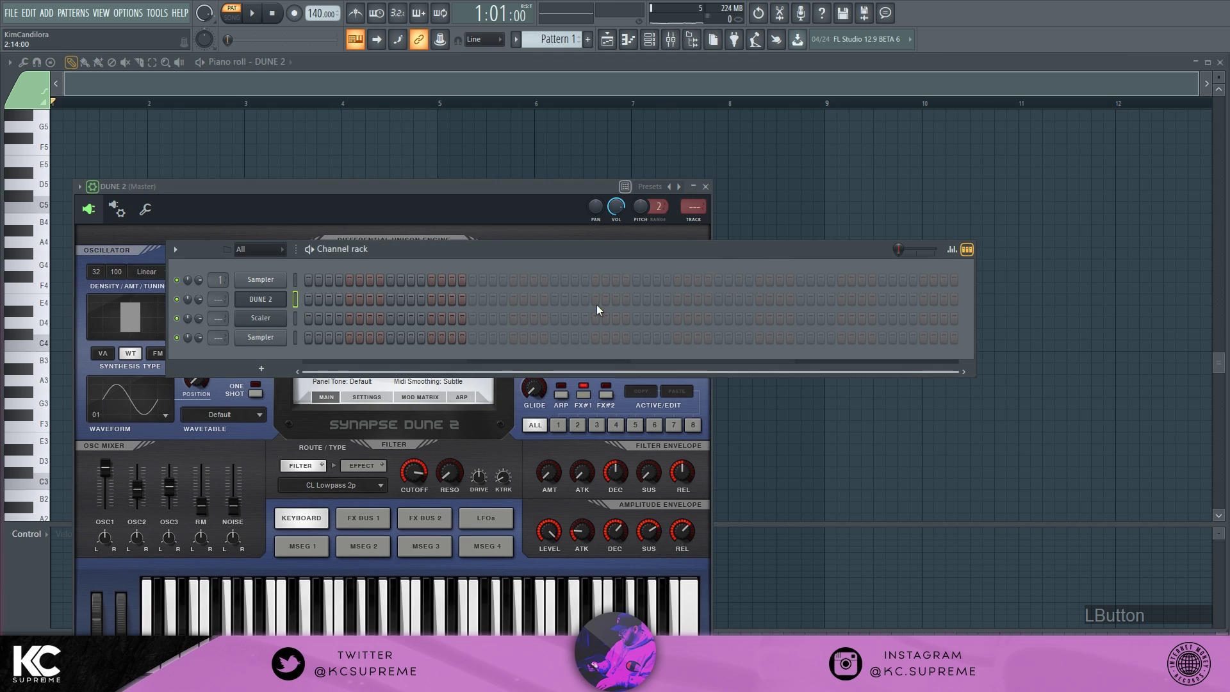
- Return to Scaler and audition the EDM 1 set's C min, Bb maj and Ab maj chords through DUNE 2
{"action": "left_click", "coordinate": [273, 326]}
{"action": "left_click", "coordinate": [499, 345]}
{"action": "left_click", "coordinate": [551, 346]}
{"action": "left_click", "coordinate": [613, 346]}
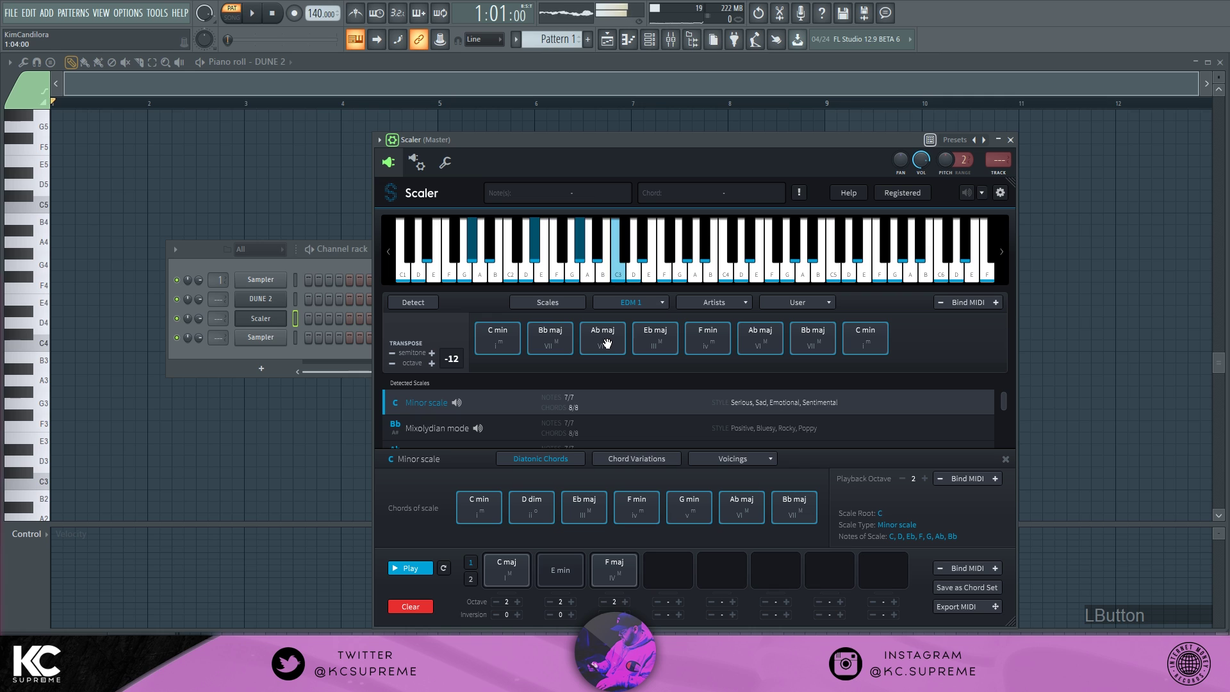
{"action": "left_click_drag", "start_coordinate": [517, 144], "coordinate": [419, 79]}
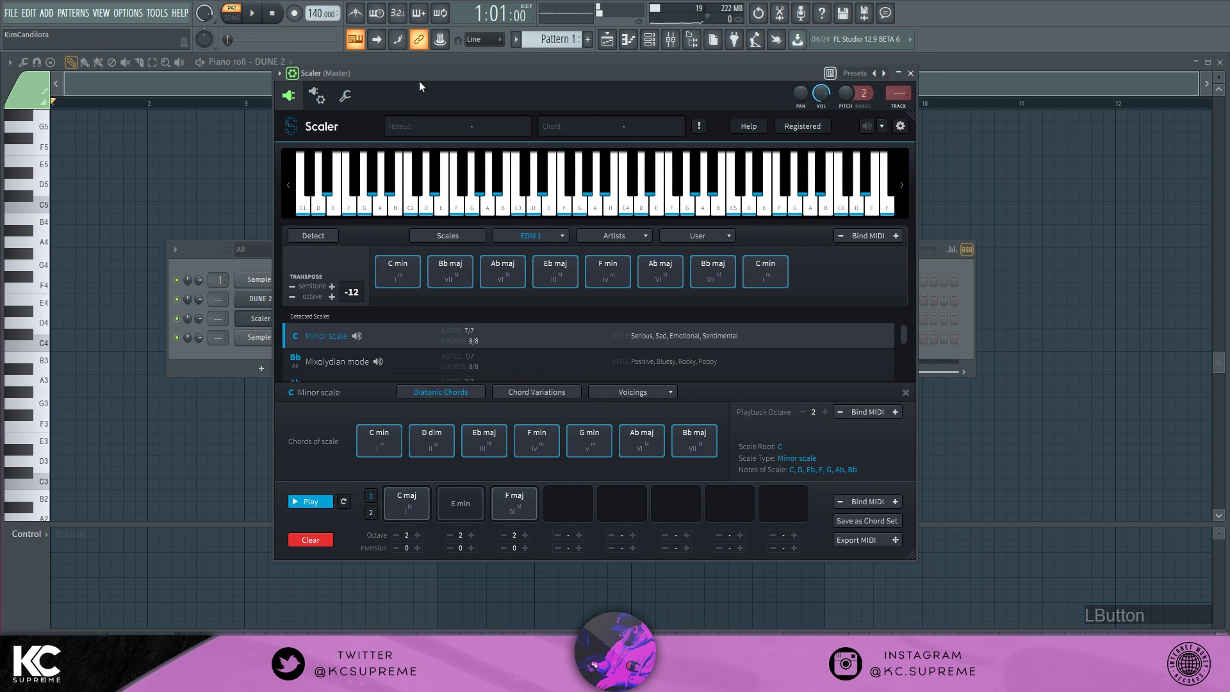
- Bring up the piano roll of the DUNE 2 channel
{"action": "left_click", "coordinate": [268, 302]}
{"action": "right_click", "coordinate": [282, 301]}
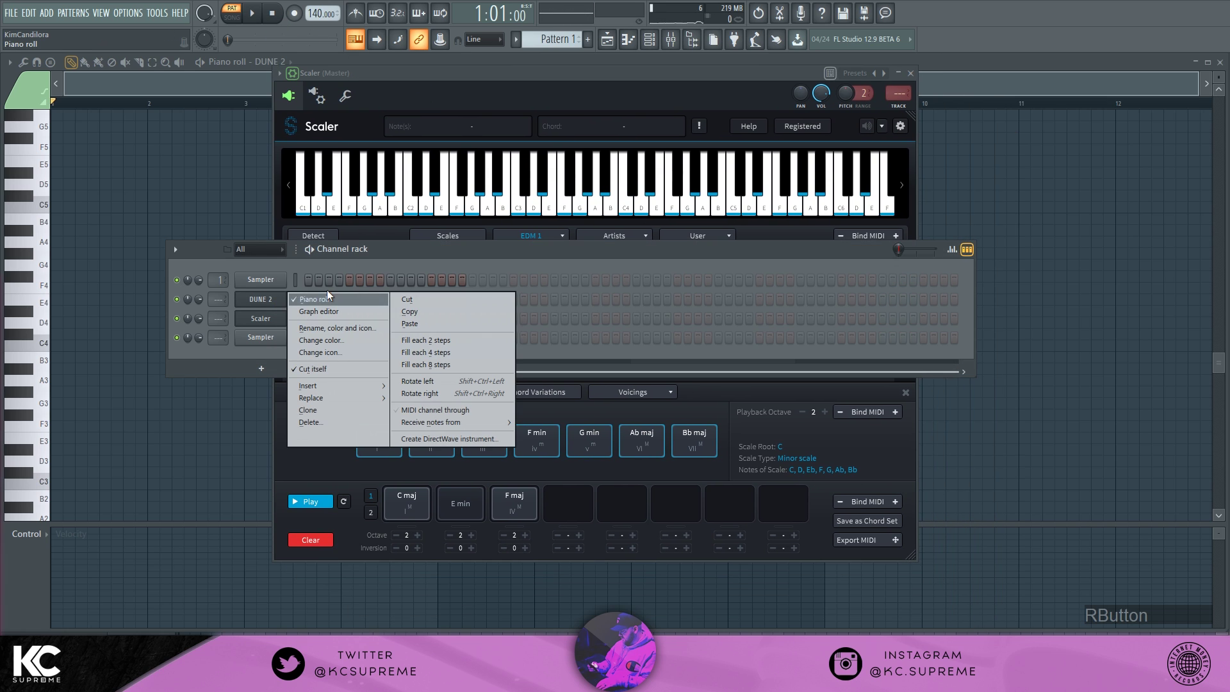
{"action": "left_click", "coordinate": [316, 283]}
{"action": "right_click", "coordinate": [293, 299]}
{"action": "left_click", "coordinate": [313, 301]}
{"action": "right_click", "coordinate": [280, 299]}
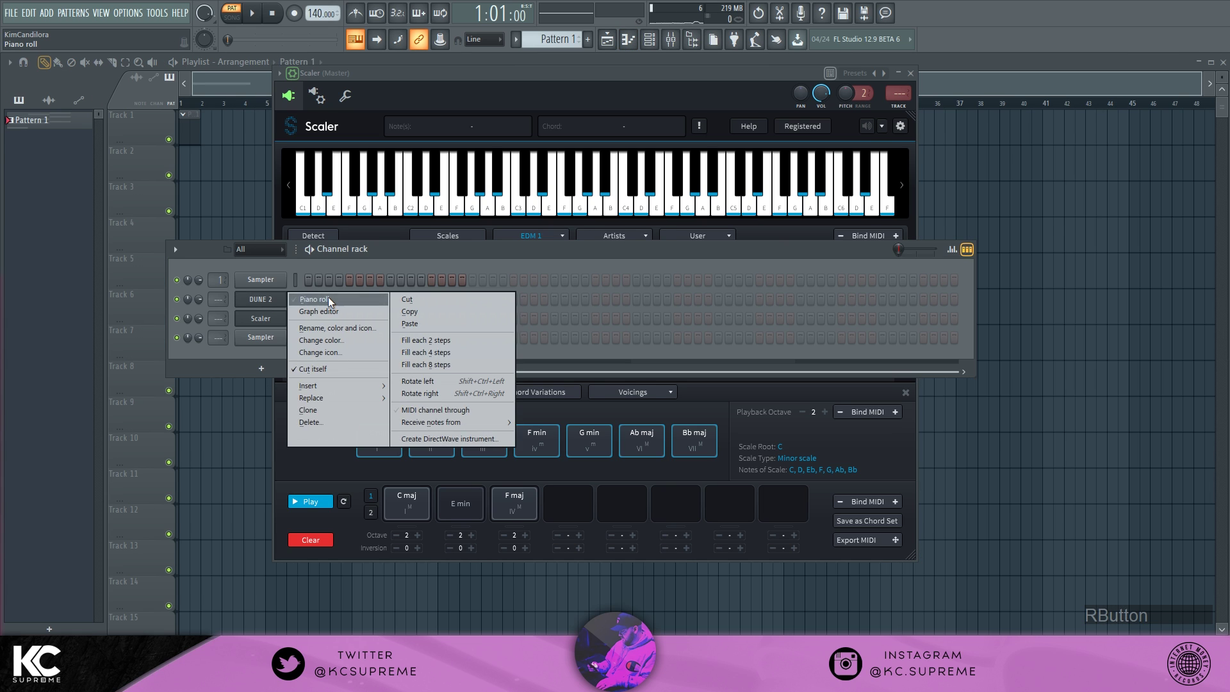
{"action": "left_click", "coordinate": [328, 297]}
- Draw one-bar chords with C4, D#4 and G4 in bar 1 and G#3, C4 and D#4 in bar 2
{"action": "left_click", "coordinate": [60, 344]}
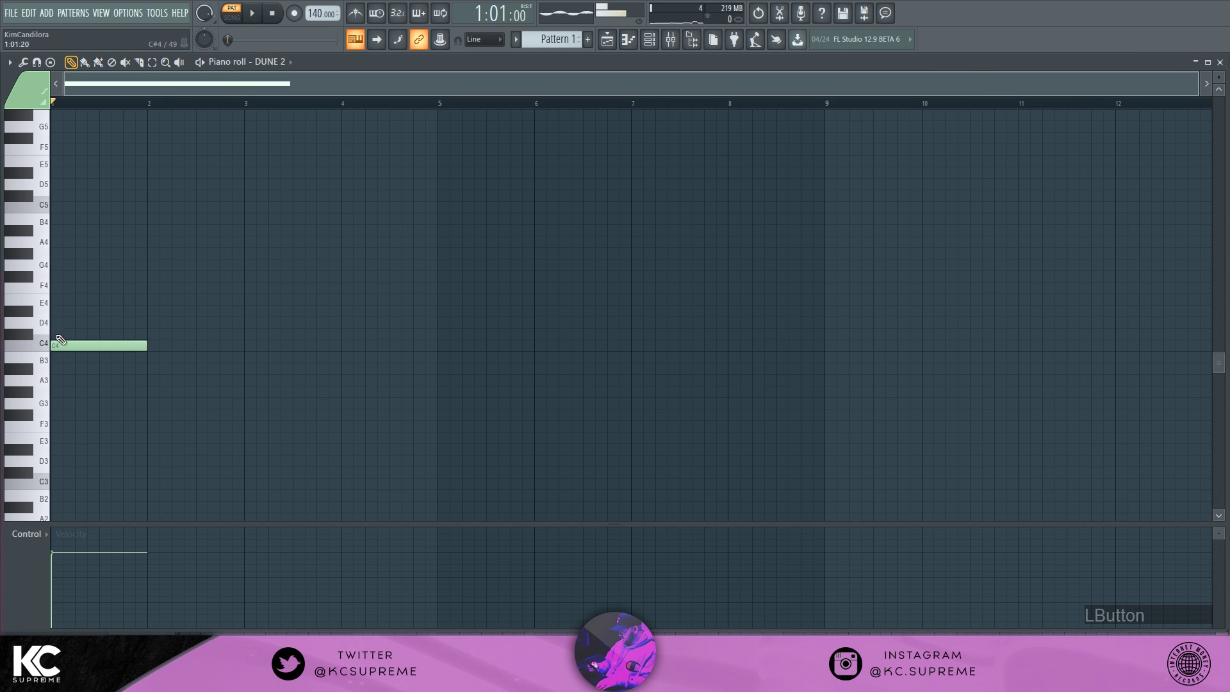
{"action": "left_click", "coordinate": [57, 311]}
{"action": "left_click", "coordinate": [57, 264]}
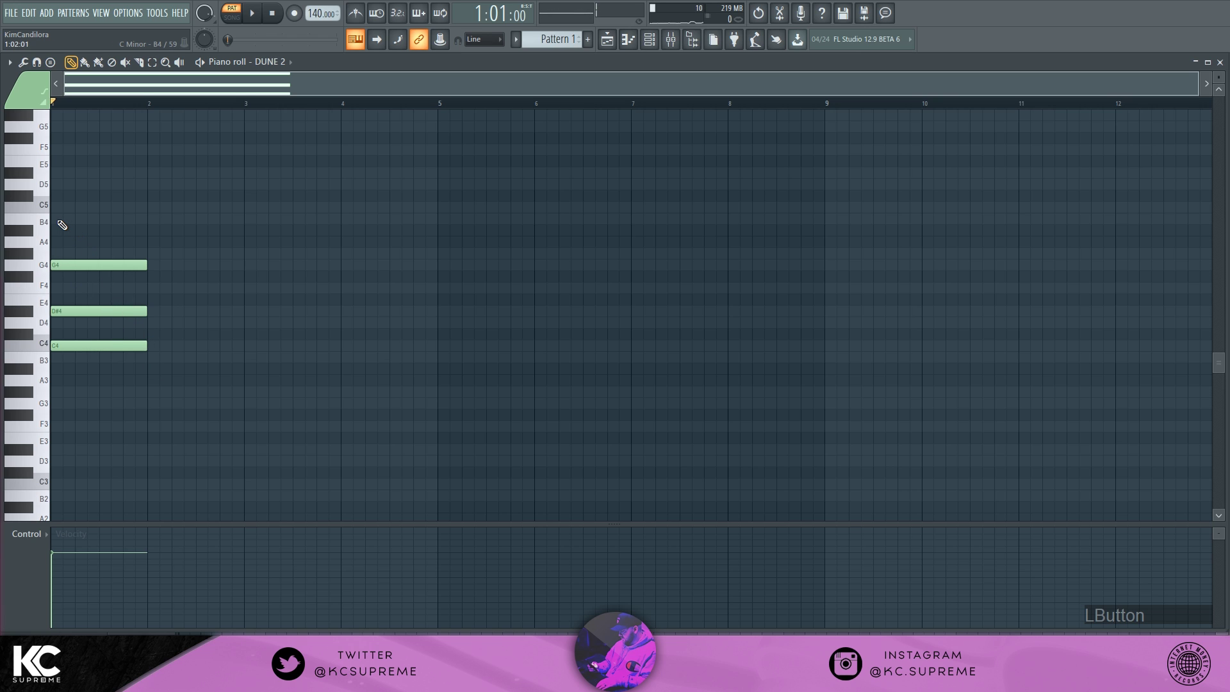
{"action": "left_click", "coordinate": [154, 391]}
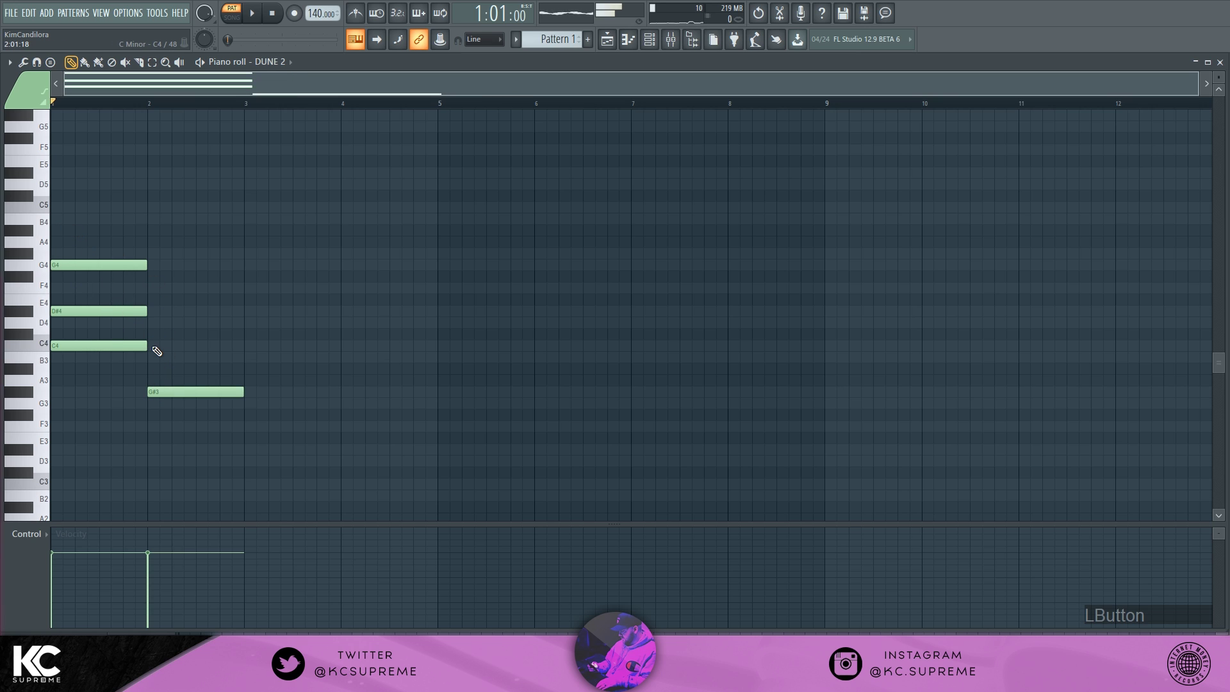
{"action": "left_click", "coordinate": [152, 346]}
{"action": "left_click", "coordinate": [152, 311]}
- Draw one-bar chords with F3, G#3 and C4 in bar 3 and G3, B3 and D4 in bar 4
{"action": "left_click", "coordinate": [250, 426]}
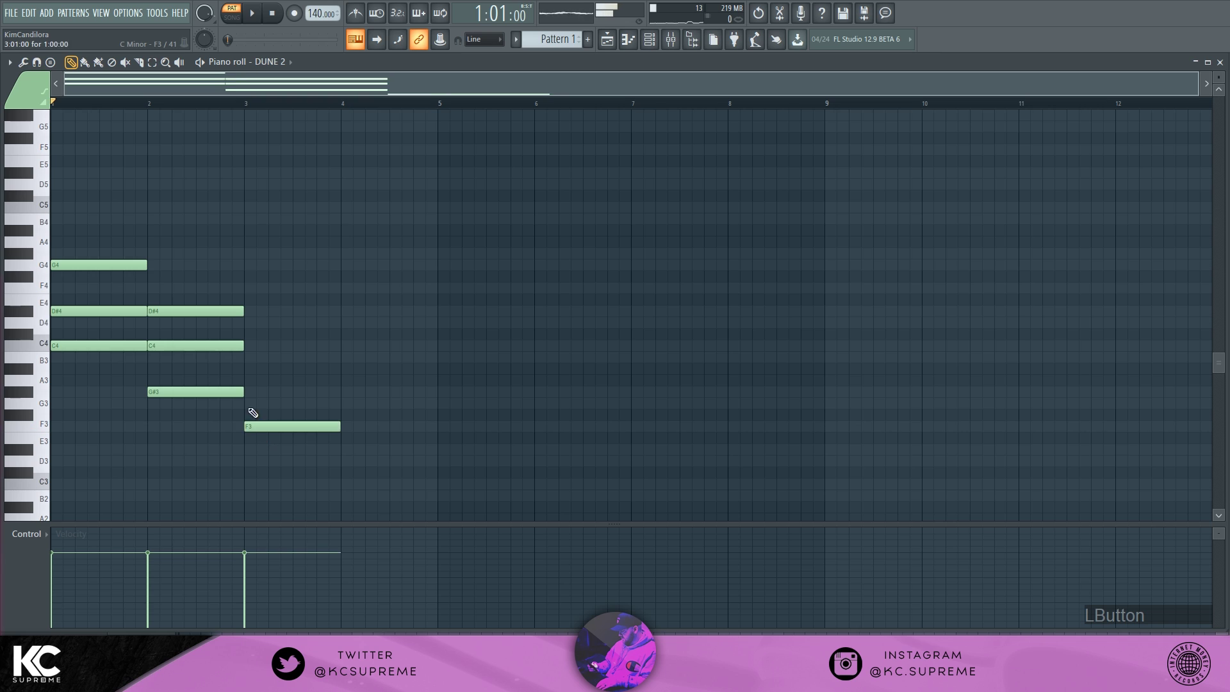
{"action": "left_click", "coordinate": [249, 391]}
{"action": "left_click", "coordinate": [250, 346]}
{"action": "left_click", "coordinate": [351, 450]}
{"action": "right_click", "coordinate": [372, 452]}
{"action": "left_click", "coordinate": [350, 403]}
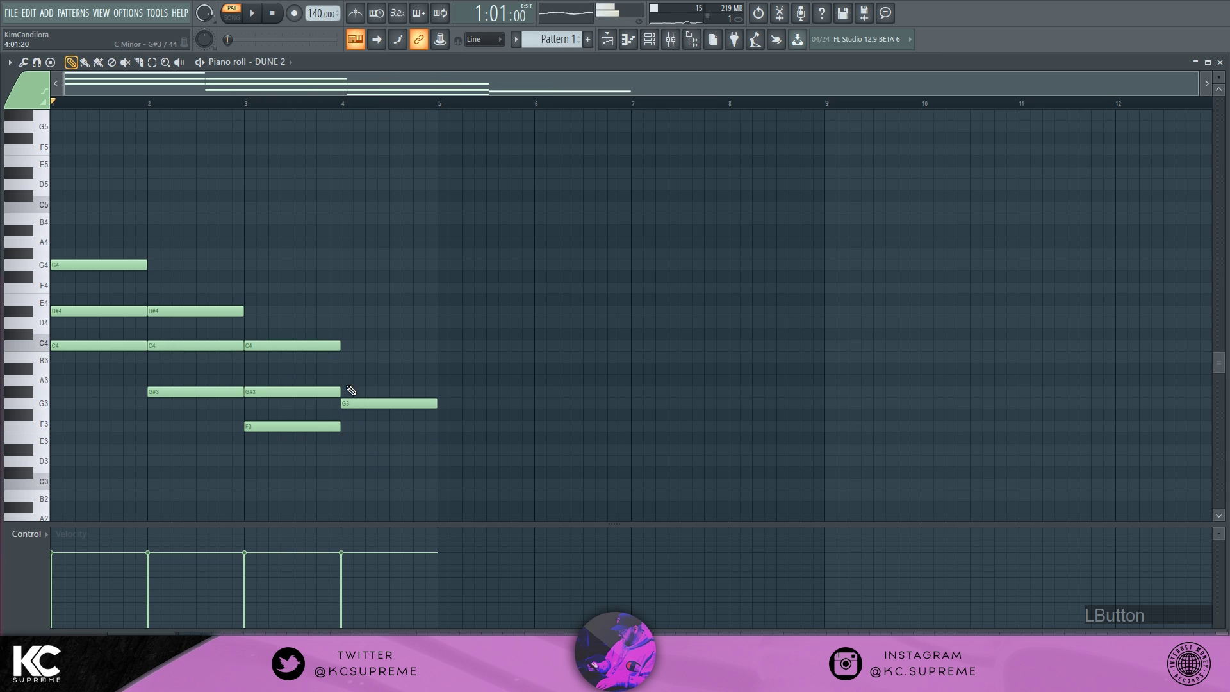
{"action": "left_click", "coordinate": [347, 357]}
{"action": "left_click", "coordinate": [346, 322]}
- Play the four-bar chord progression and transpose all its notes up one octave
{"action": "key", "text": "space"}
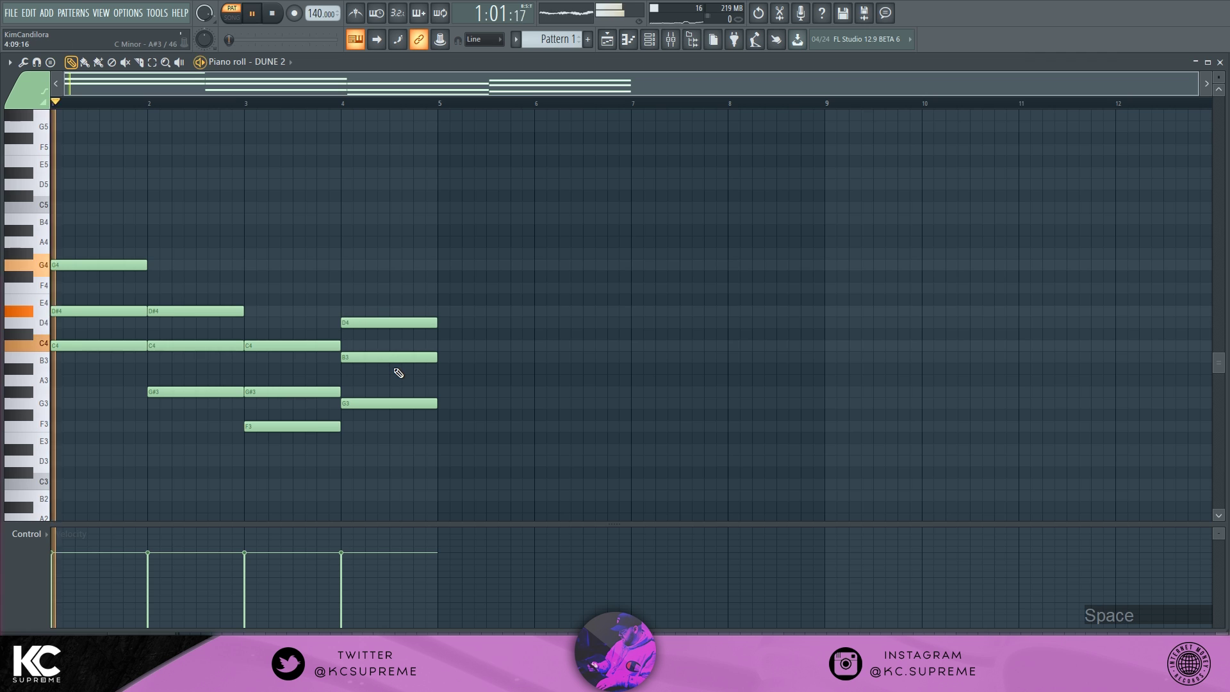
{"action": "key", "text": "ctrl+Up"}
{"action": "scroll", "coordinate": [399, 384], "scroll_direction": "up", "scroll_amount": 4}
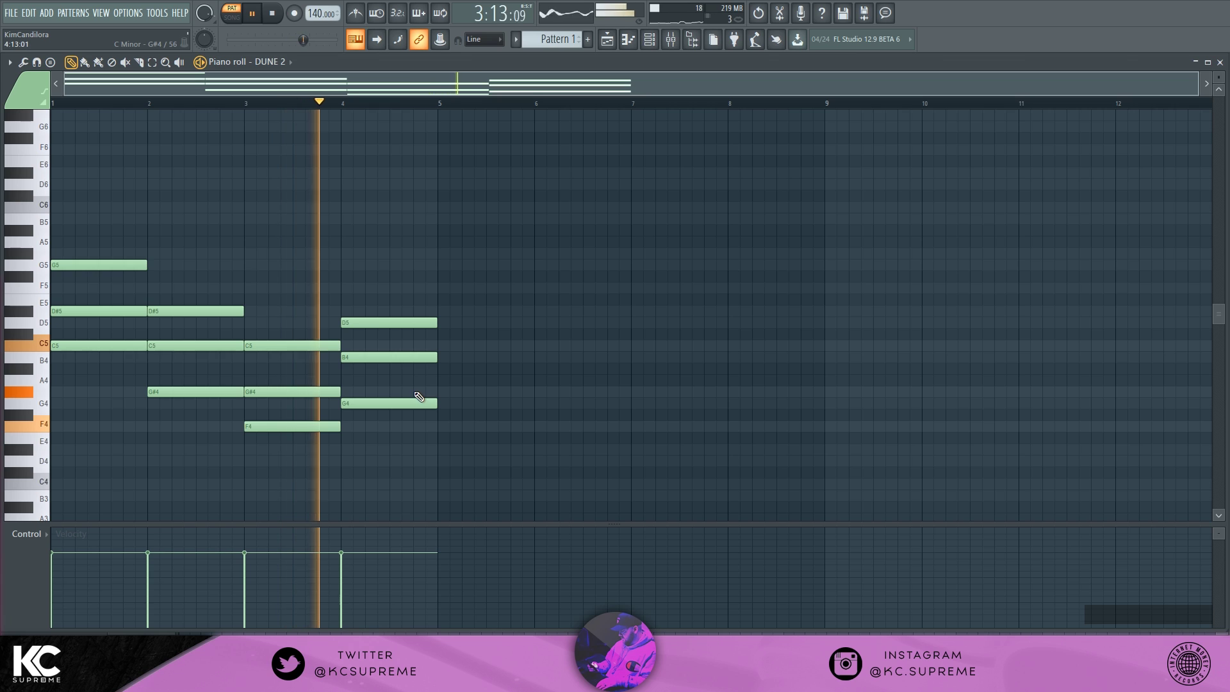
{"action": "key", "text": "space"}
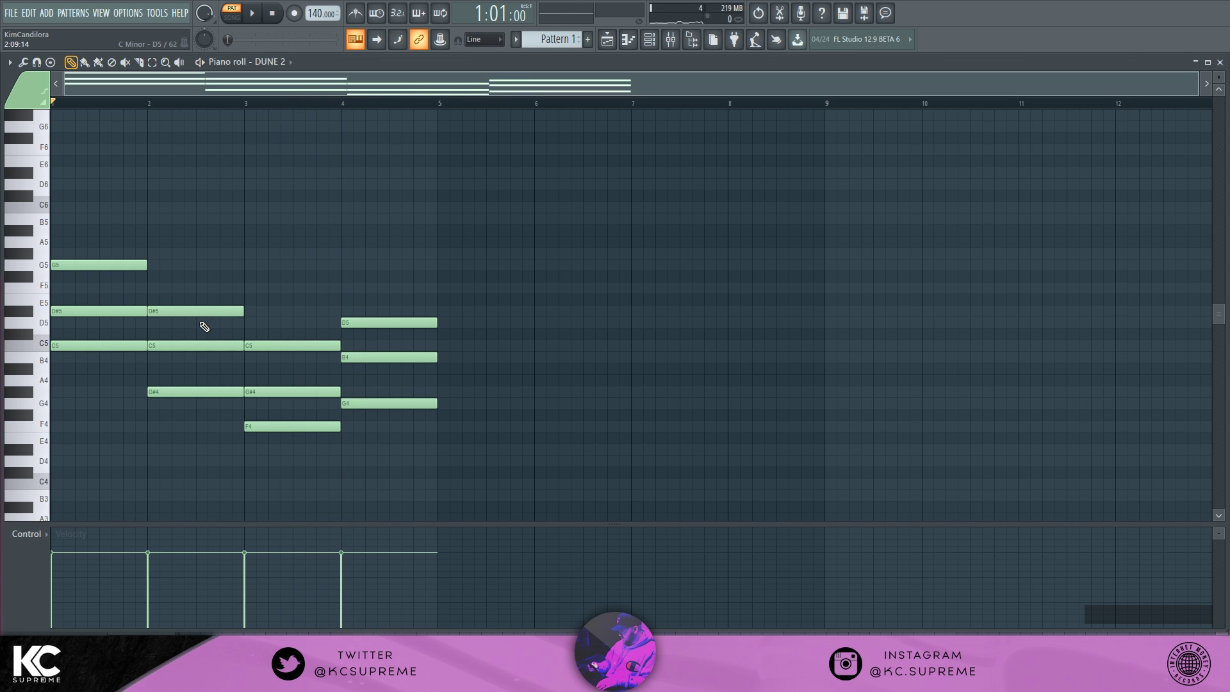
- Draw one-beat melody notes G#6, F6 and C6 on the first three beats of bar 1 above the chords
{"action": "scroll", "coordinate": [96, 256], "scroll_direction": "up", "scroll_amount": 5}
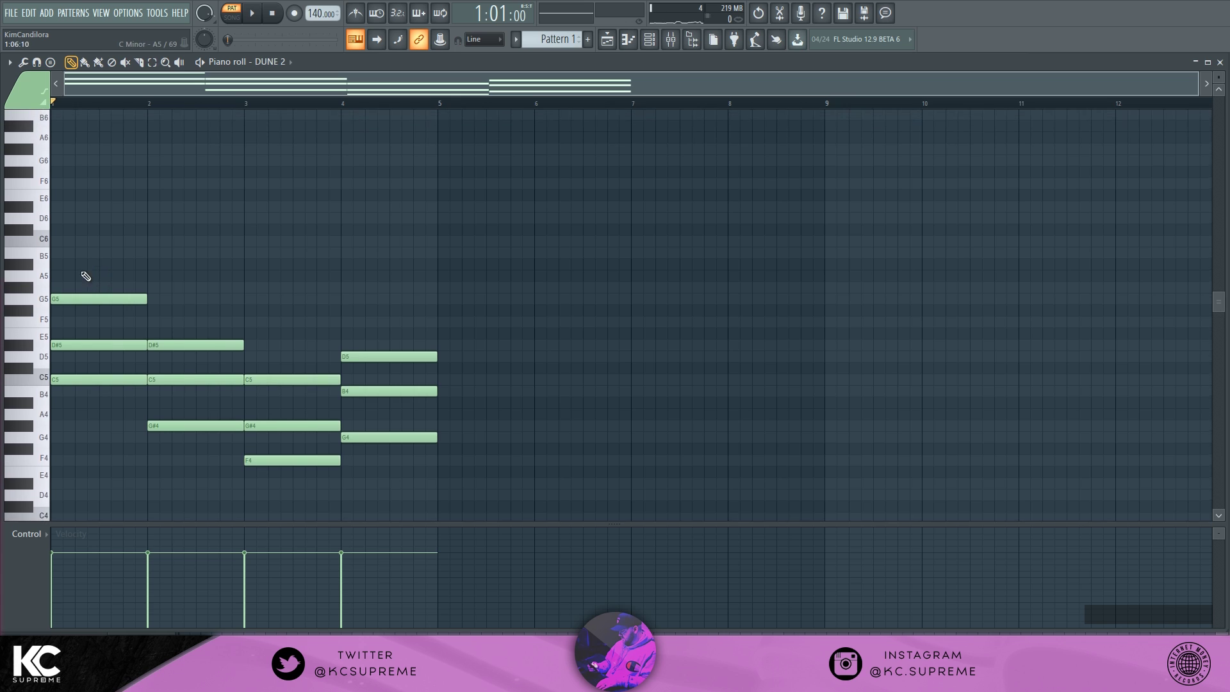
{"action": "mouse_move", "coordinate": [58, 220]}
{"action": "left_mouse_down"}
{"action": "mouse_move", "coordinate": [153, 218]}
{"action": "mouse_move", "coordinate": [69, 224]}
{"action": "left_mouse_up"}
{"action": "left_click", "coordinate": [85, 253]}
{"action": "left_click", "coordinate": [108, 287]}
{"action": "left_click_drag", "start_coordinate": [118, 287], "coordinate": [114, 313]}
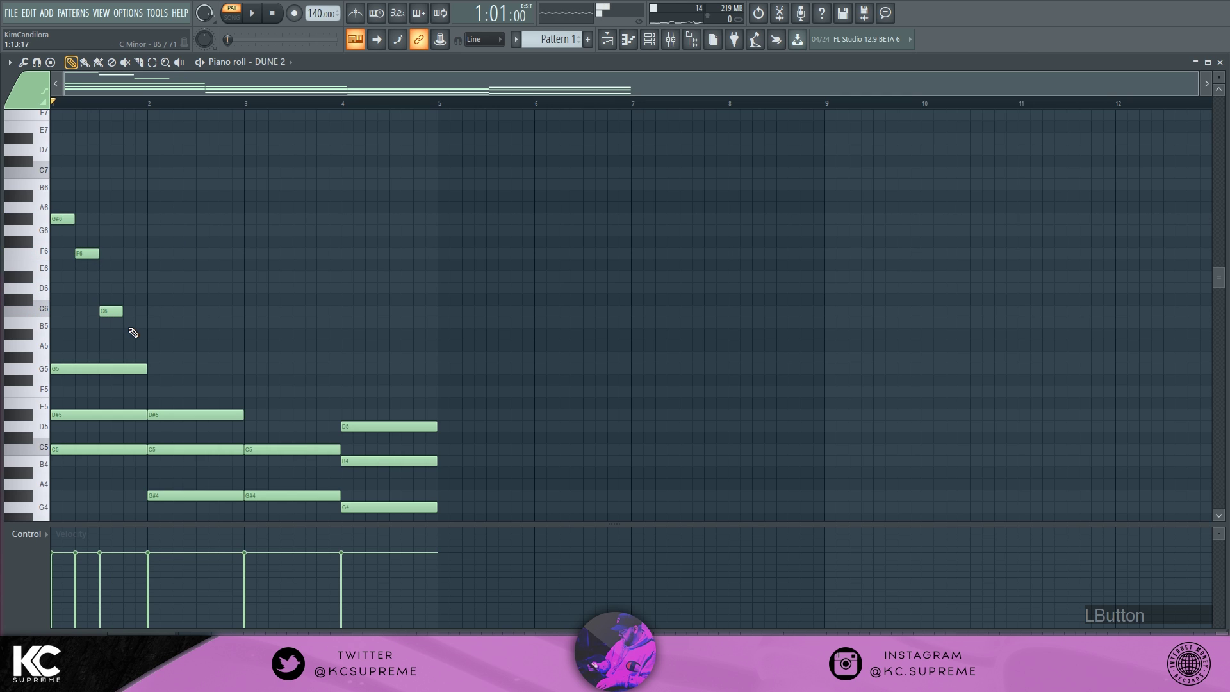
- Add one-beat melody notes G#6, C7 and G6 on the first three beats of bar 2, checking them with playback
{"action": "key", "text": "space"}
{"action": "left_click", "coordinate": [158, 218]}
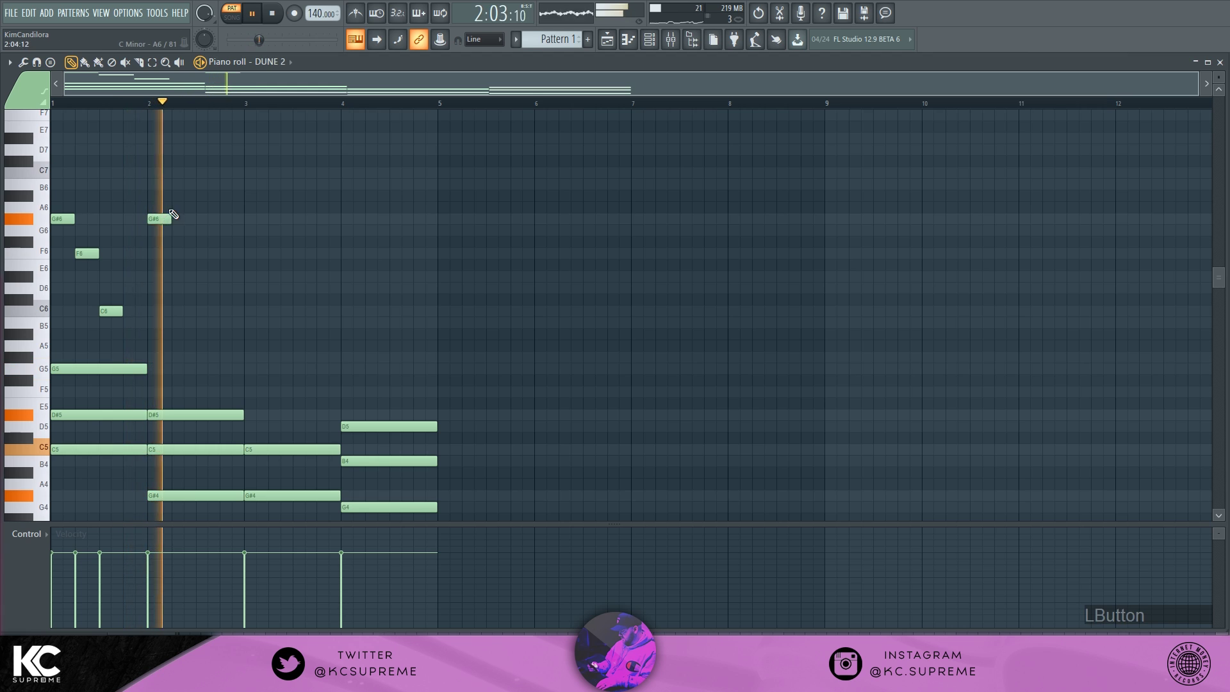
{"action": "key", "text": "space"}
{"action": "left_click_drag", "start_coordinate": [182, 187], "coordinate": [182, 171]}
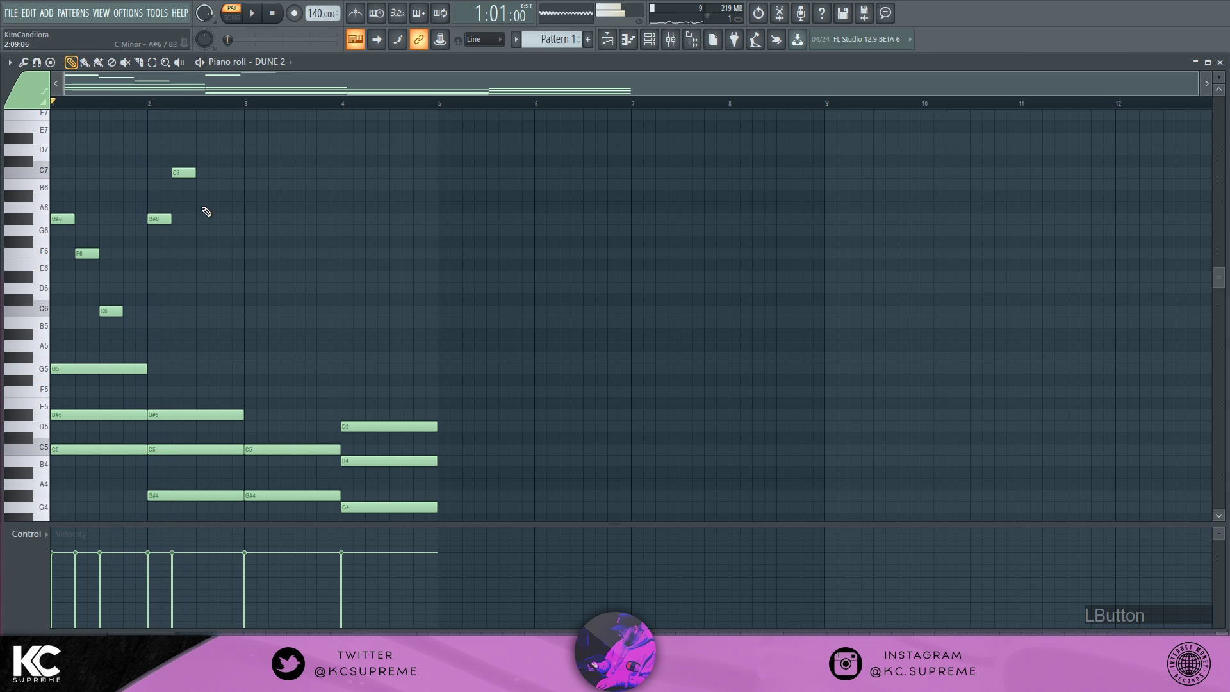
{"action": "key", "text": "space"}
{"action": "left_click", "coordinate": [203, 230]}
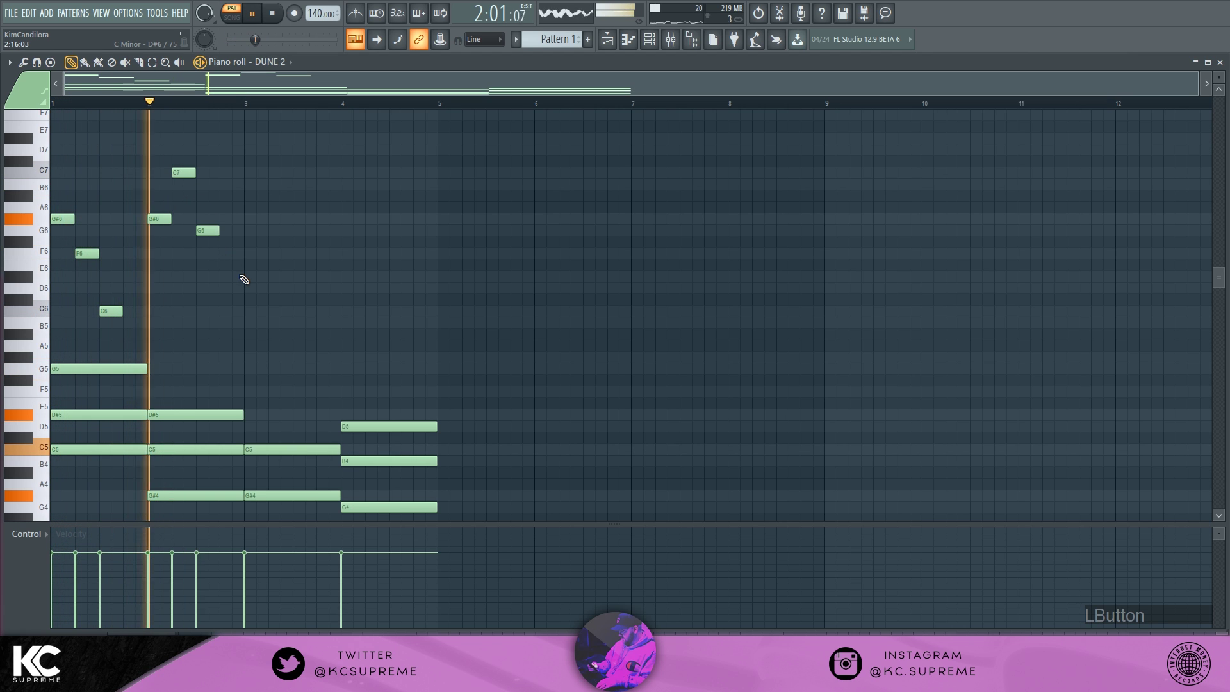
{"action": "key", "text": "space"}
- Fill bar 3 of the melody with the one-beat notes G6, D6, B5 and C6
{"action": "left_click", "coordinate": [250, 230]}
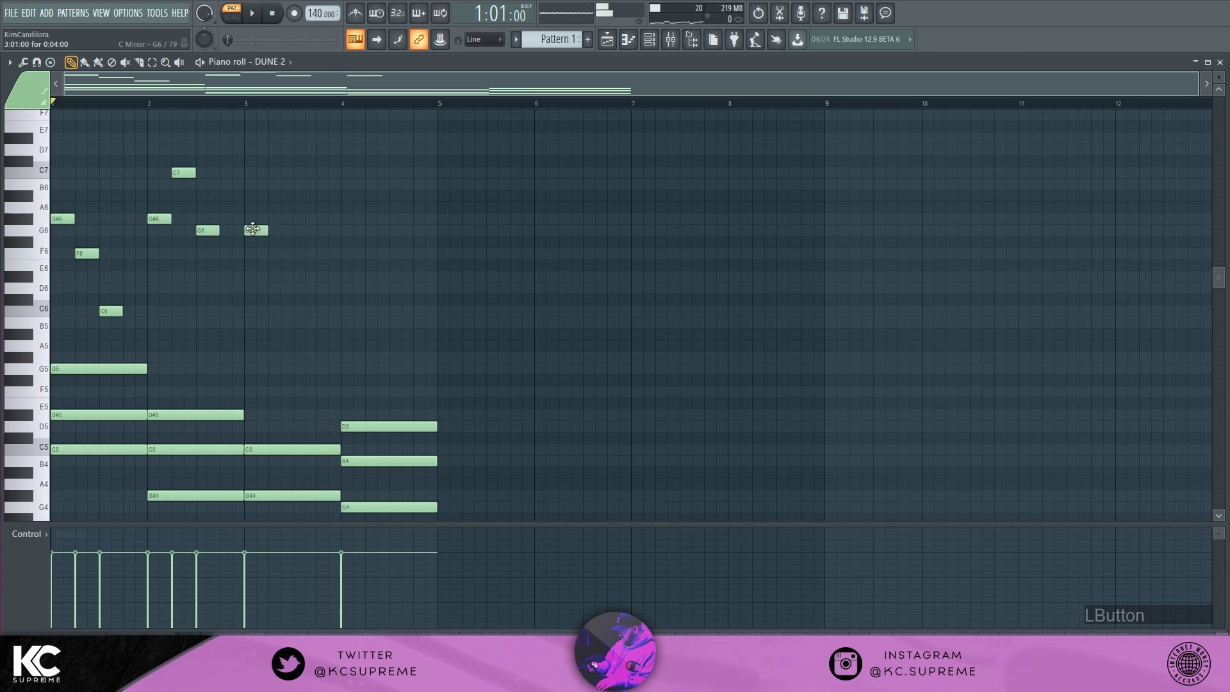
{"action": "left_click", "coordinate": [276, 288]}
{"action": "left_click_drag", "start_coordinate": [301, 314], "coordinate": [305, 321]}
{"action": "right_click", "coordinate": [324, 319]}
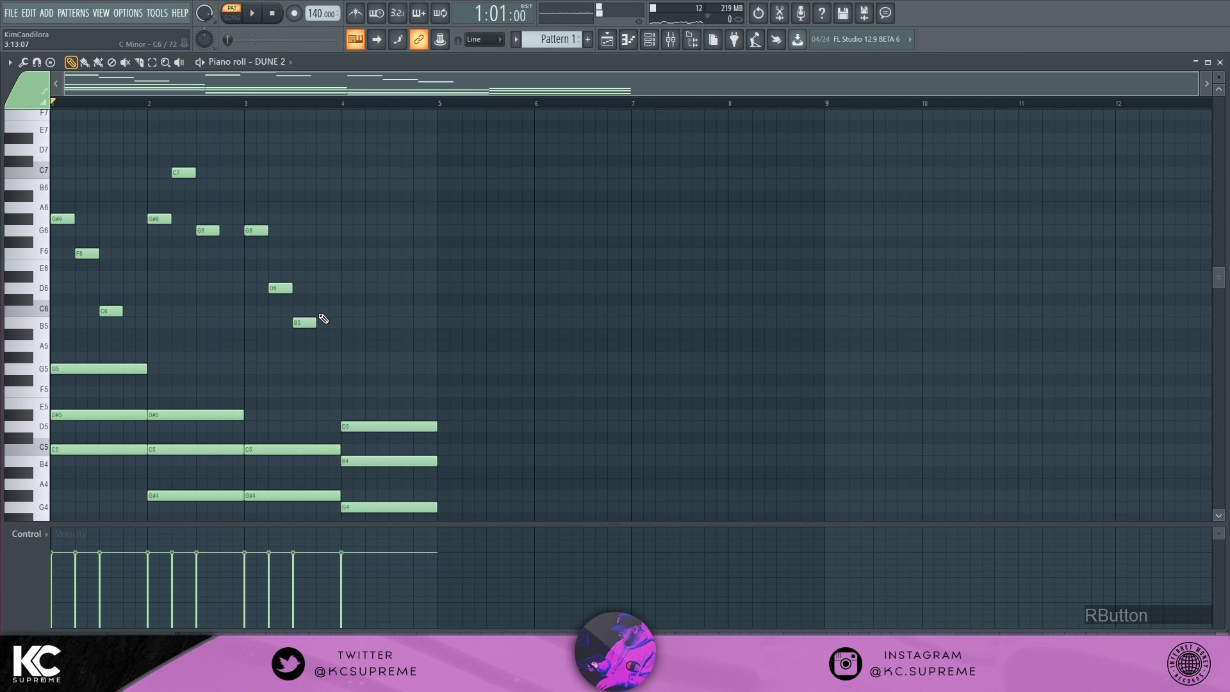
{"action": "left_click", "coordinate": [323, 312]}
- Play the melody back and add one-beat notes D6 on beat 1 and D#6 on beat 3 of bar 4
{"action": "key", "text": "space"}
{"action": "scroll", "coordinate": [372, 346], "scroll_direction": "down", "scroll_amount": 2}
{"action": "scroll", "coordinate": [384, 365], "scroll_direction": "up", "scroll_amount": 2}
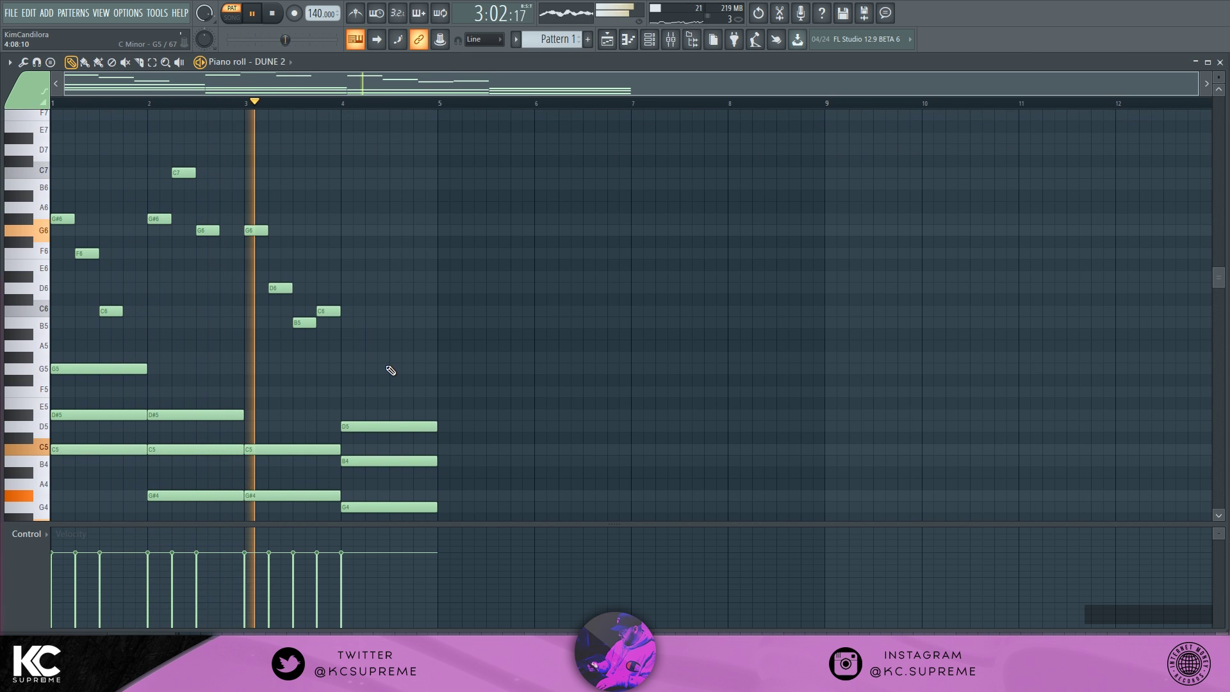
{"action": "left_click", "coordinate": [346, 287]}
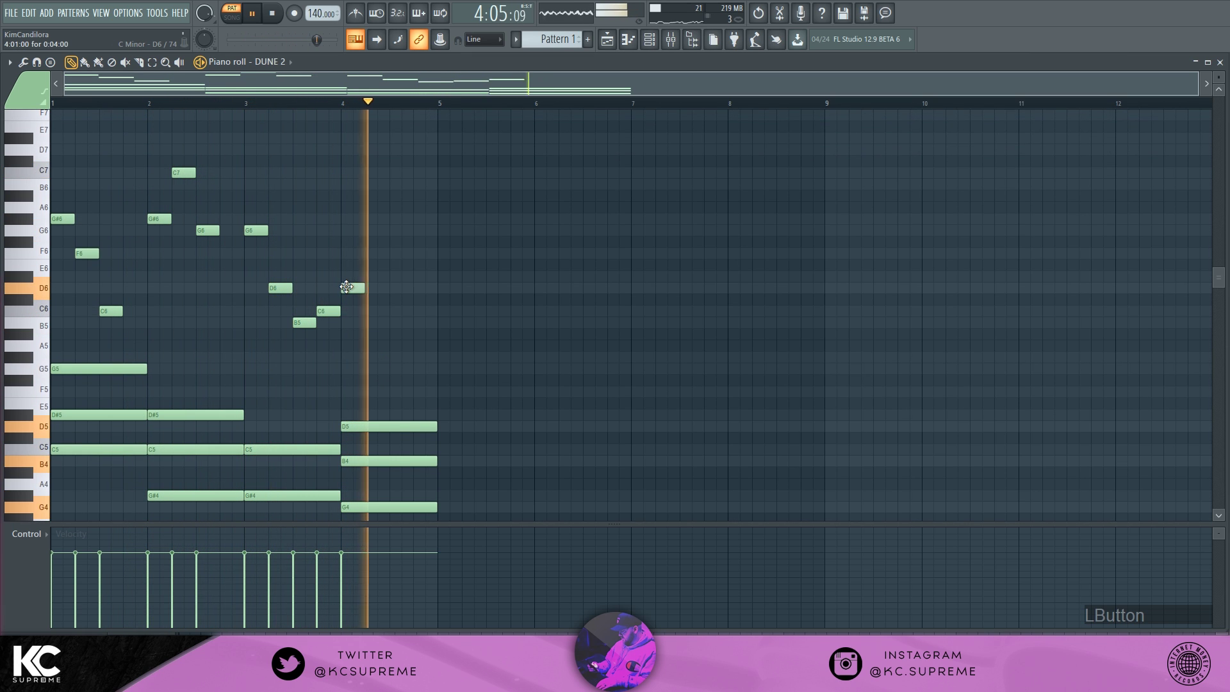
{"action": "key", "text": "space"}
{"action": "left_click", "coordinate": [393, 276]}
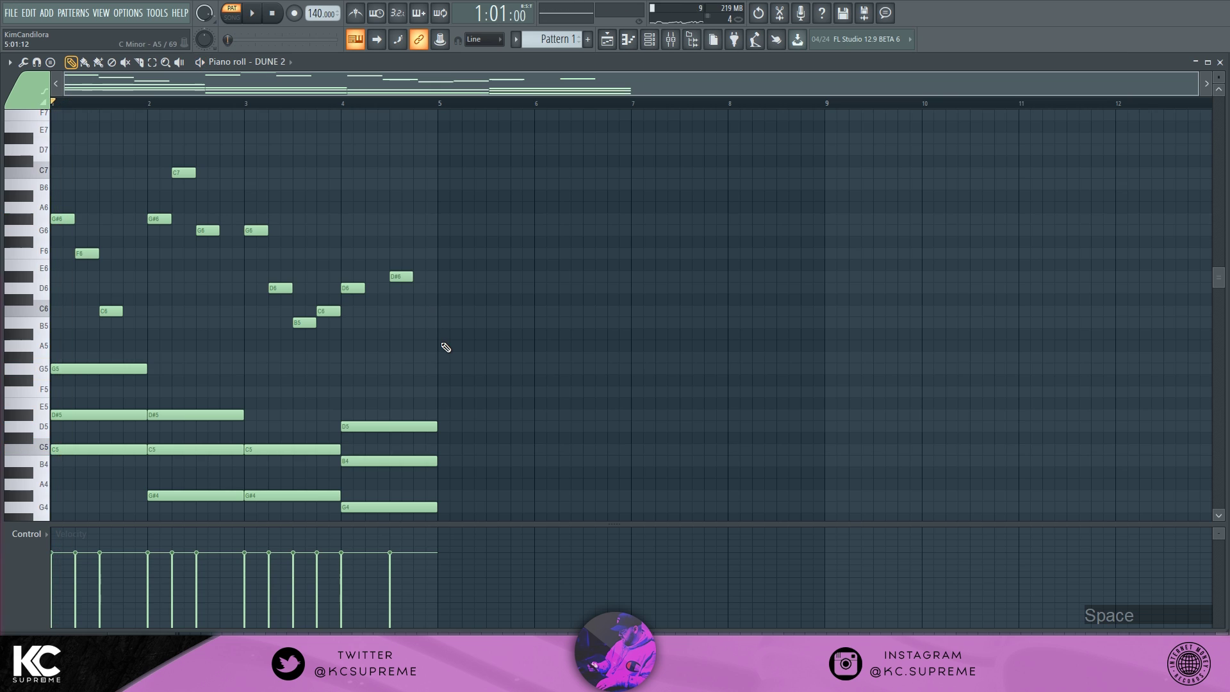